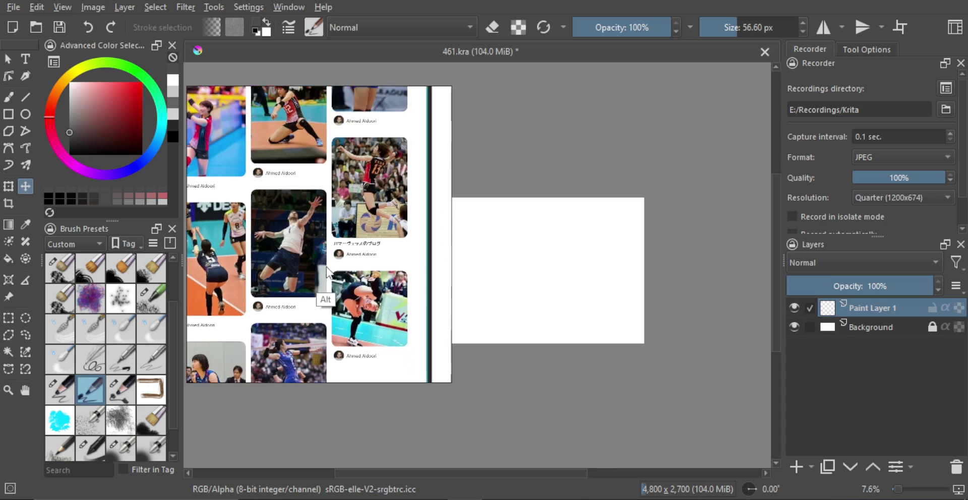
Frame the volleyball player in the red jersey in the reference window and shrink that window to sit beside the canvas.
left_click_drag(318, 204, 352, 284)
left_click_drag(302, 218, 357, 259)
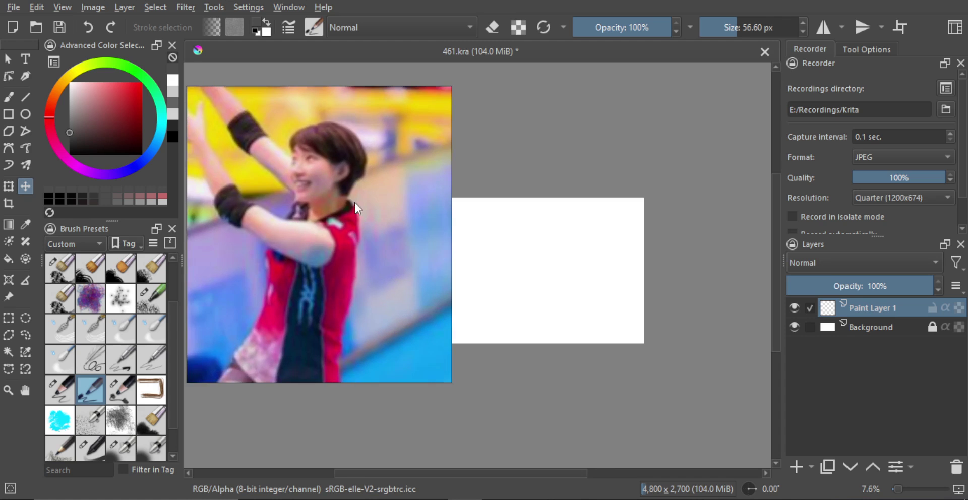
key("b")
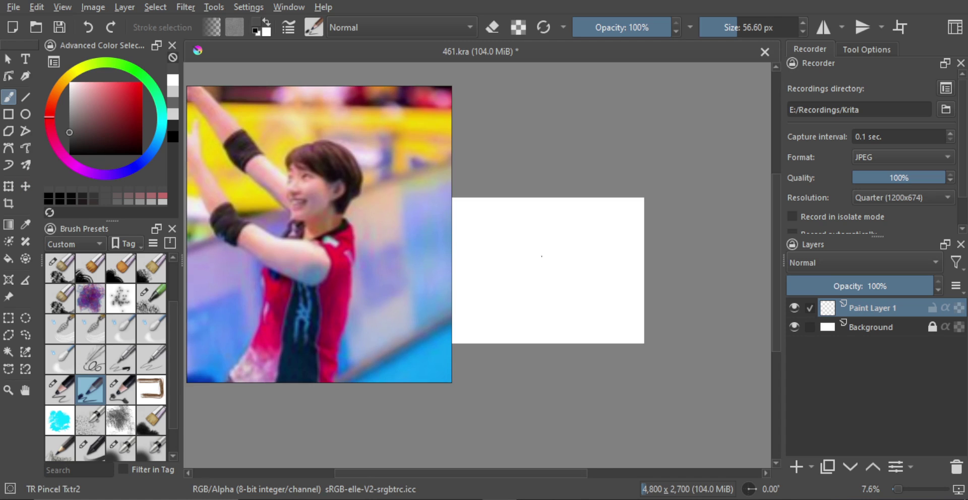
left_click_drag(540, 252, 601, 247)
mouse_move(569, 293)
left_mouse_down()
mouse_move(568, 247)
mouse_move(580, 239)
mouse_move(560, 245)
left_mouse_up()
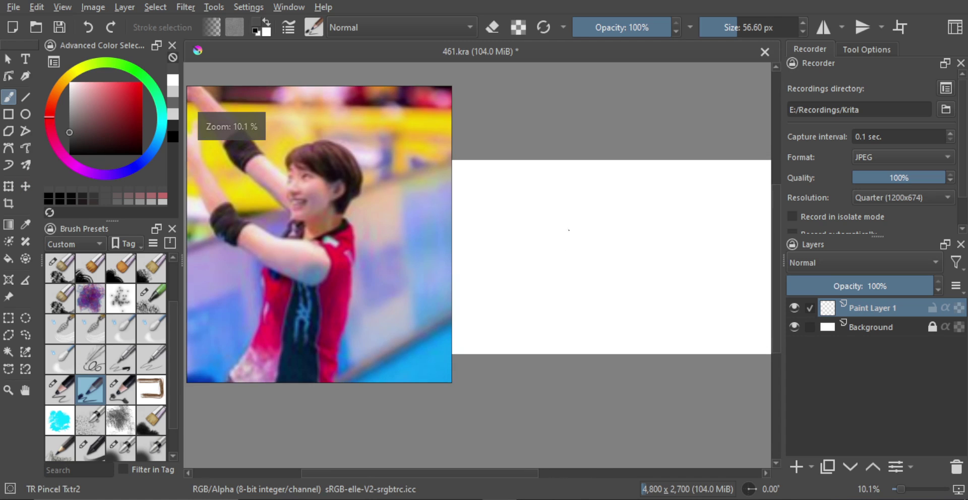
left_click_drag(445, 376, 394, 318)
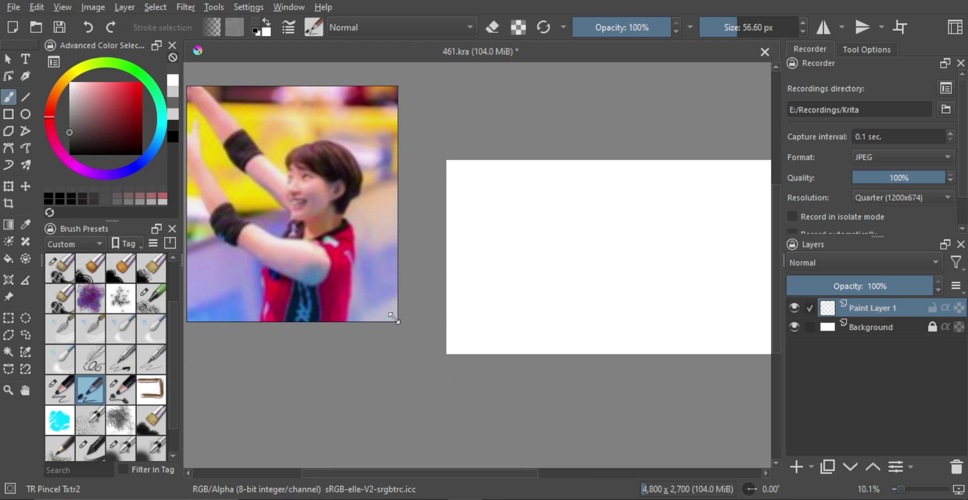
Sketch the outline of the head in three-quarter view, with skull curve, face profile, jaw and back of the neck.
scroll(541, 216, "up", 2)
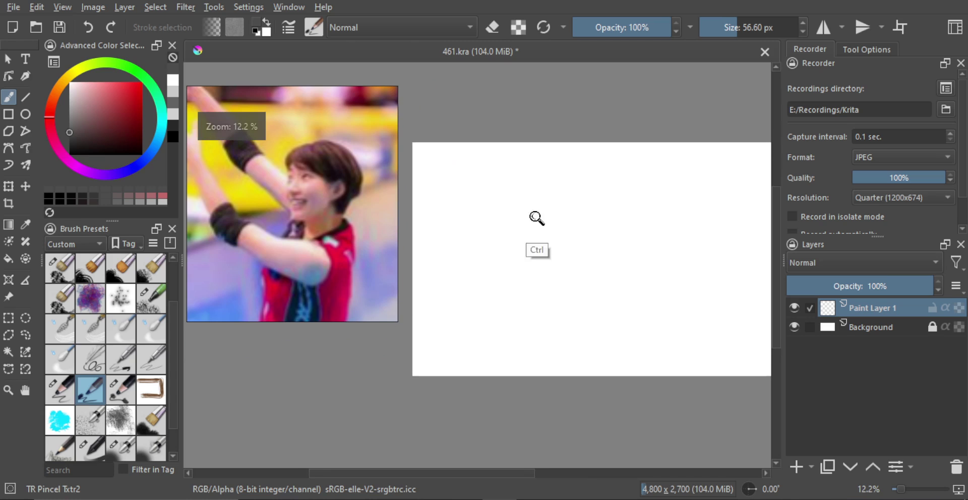
left_click_drag(541, 212, 552, 213)
mouse_move(533, 255)
left_mouse_down()
mouse_move(548, 204)
mouse_move(491, 185)
left_mouse_up()
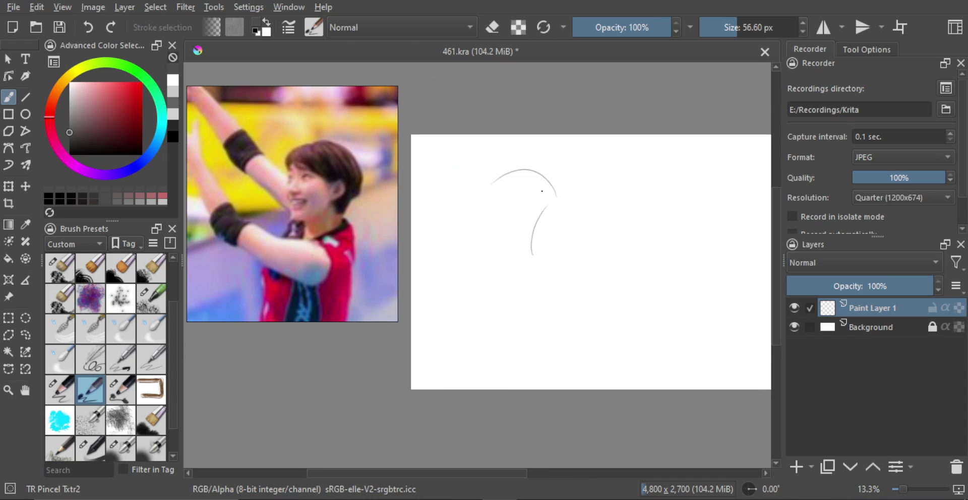
scroll(493, 195, "up", 1)
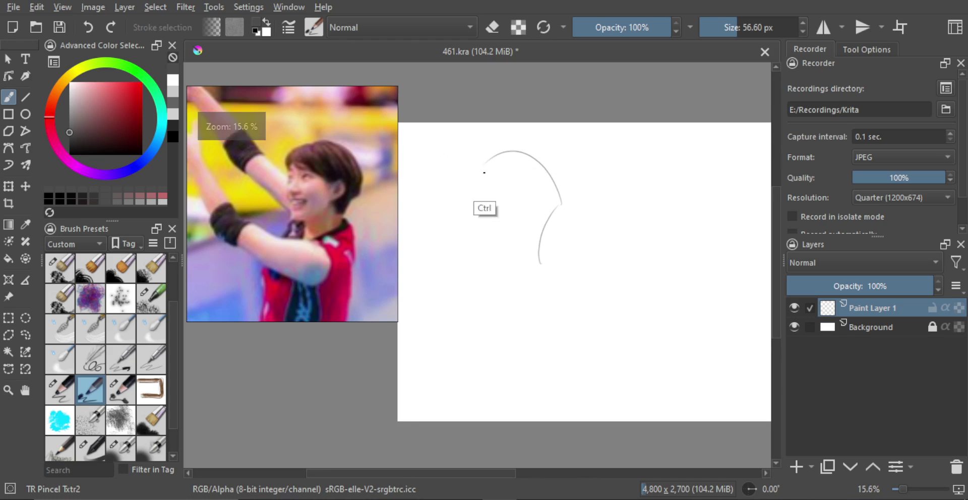
mouse_move(482, 167)
left_mouse_down()
mouse_move(487, 244)
mouse_move(522, 237)
left_mouse_up()
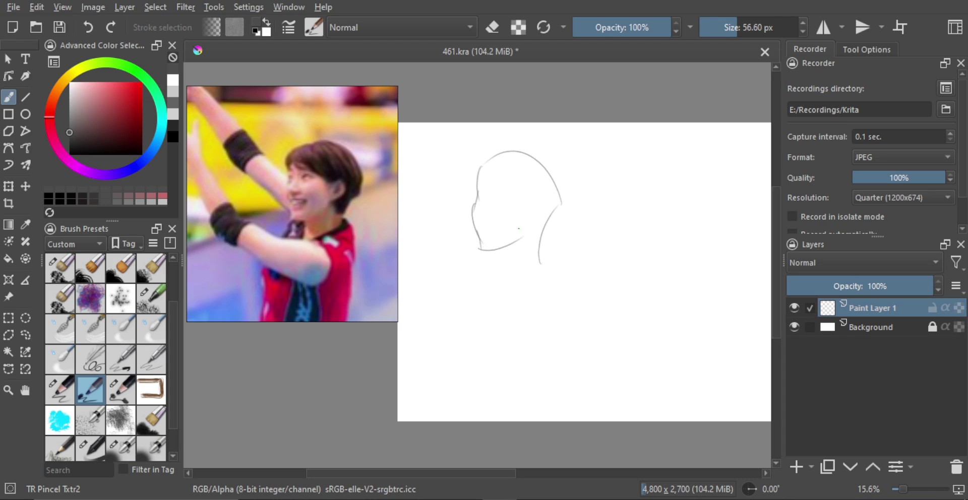
Complete the jaw line, then sketch the ear and the short hair with its parting and fringe.
scroll(527, 237, "up", 1)
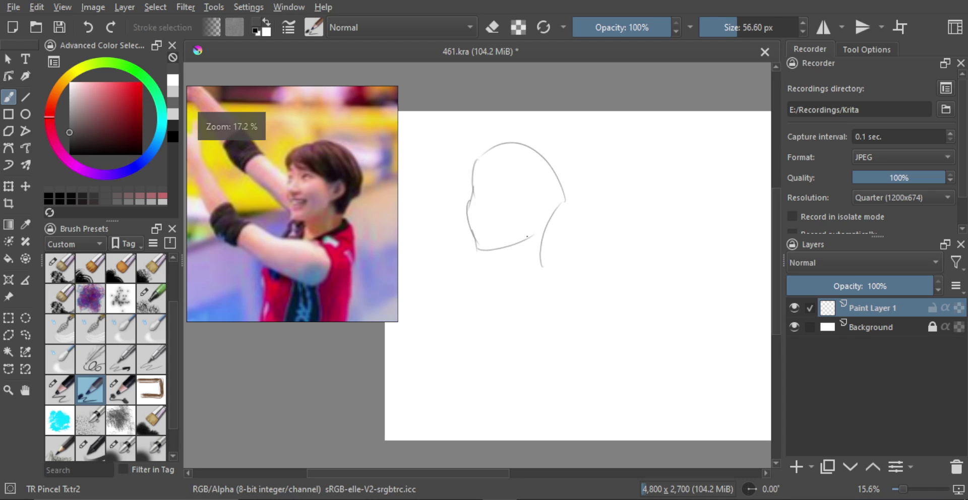
mouse_move(538, 205)
left_mouse_down()
mouse_move(549, 202)
mouse_move(550, 213)
left_mouse_up()
scroll(533, 197, "up", 1)
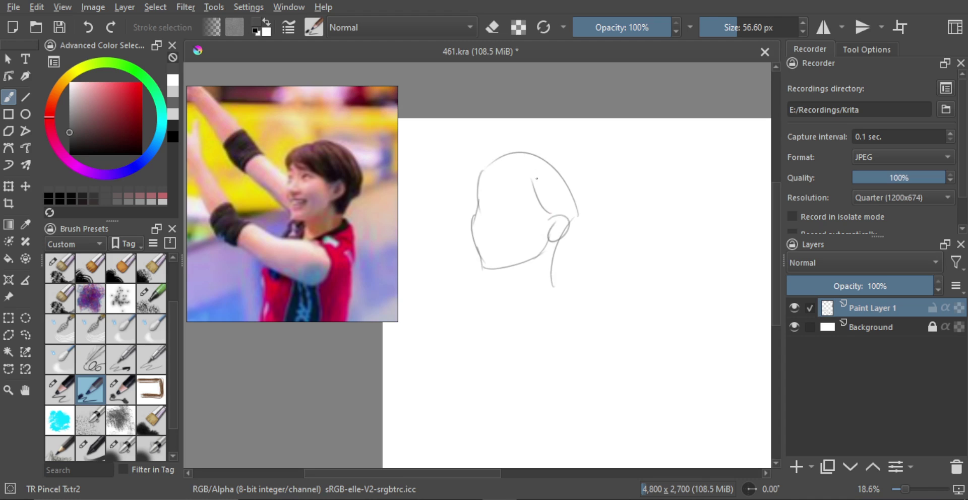
mouse_move(513, 177)
left_mouse_down()
mouse_move(545, 214)
mouse_move(486, 185)
mouse_move(497, 193)
mouse_move(511, 158)
mouse_move(544, 150)
mouse_move(585, 216)
left_mouse_up()
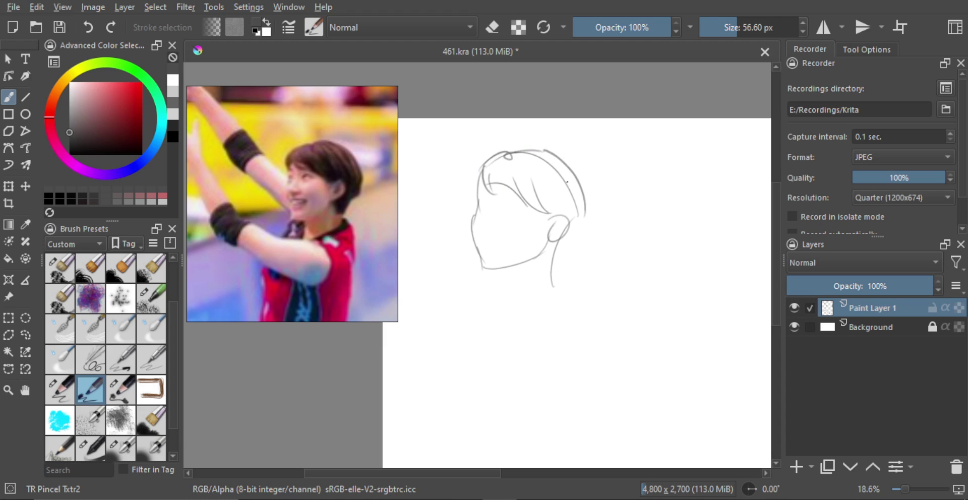
Redraw the back of the hair down to the nape and add the hair lock overhanging the far side of the forehead.
key("ctrl+z")
mouse_move(545, 152)
left_mouse_down()
mouse_move(582, 212)
mouse_move(583, 231)
mouse_move(564, 254)
left_mouse_up()
key("ctrl+z")
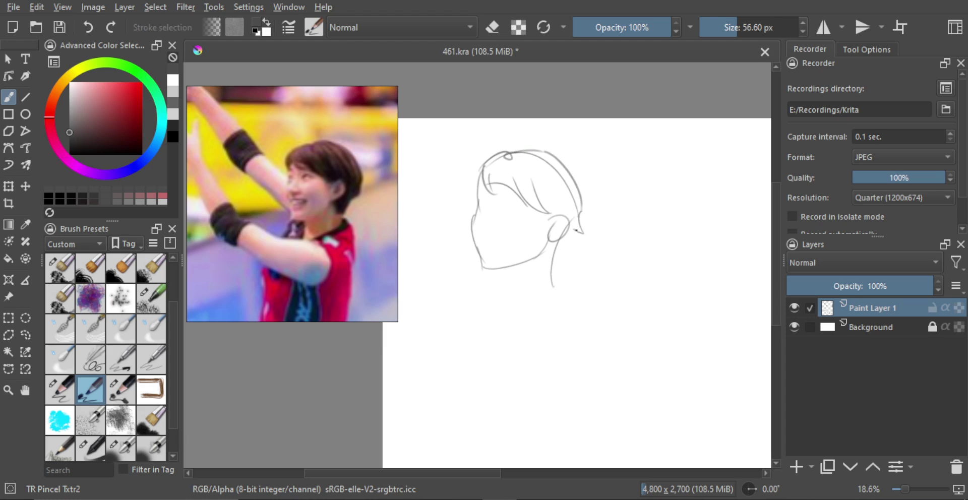
scroll(481, 207, "up", 1)
mouse_move(483, 160)
left_mouse_down()
mouse_move(464, 177)
mouse_move(465, 196)
mouse_move(487, 202)
mouse_move(477, 211)
left_mouse_up()
scroll(476, 194, "up", 1)
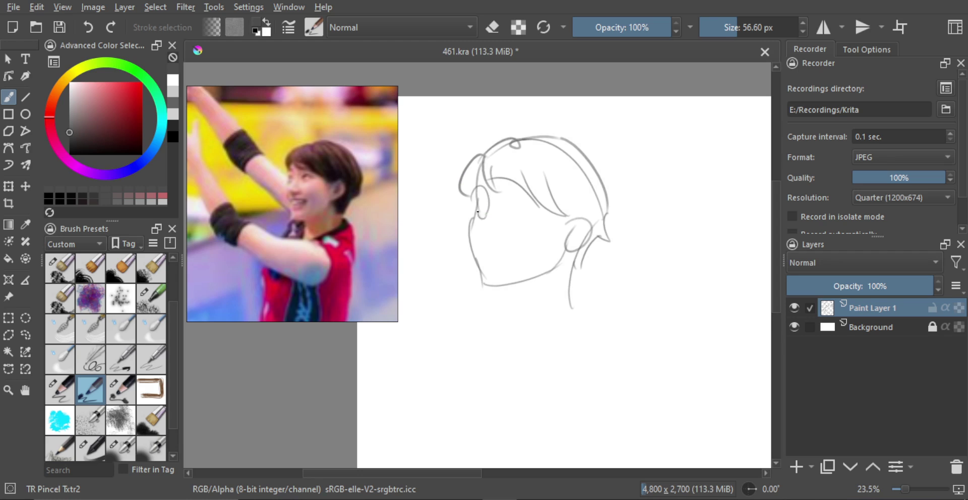
Sketch both eyes beneath the fringe, undoing and redrawing strokes as needed to match the reference.
key("ctrl+z")
mouse_move(513, 211)
left_mouse_down()
mouse_move(521, 185)
mouse_move(545, 205)
left_mouse_up()
key("ctrl+z")
key("ctrl+z")
scroll(540, 213, "up", 1)
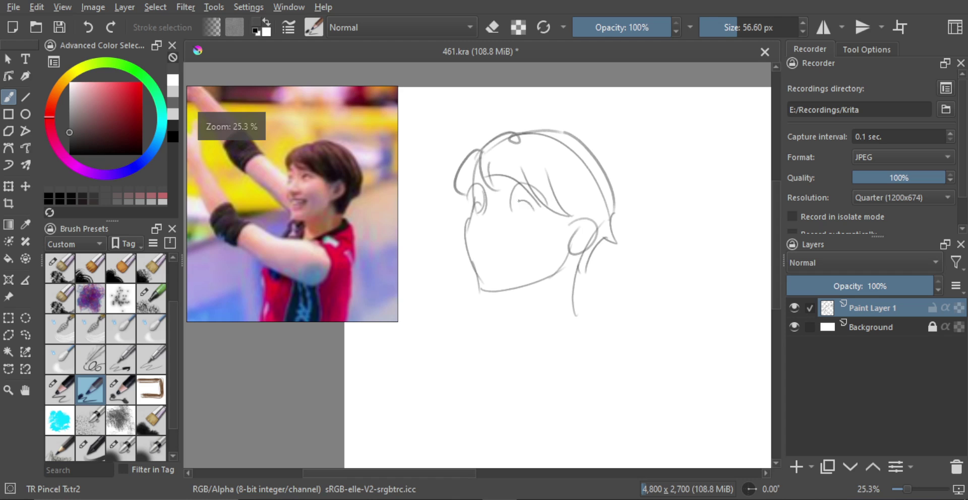
scroll(504, 214, "up", 1)
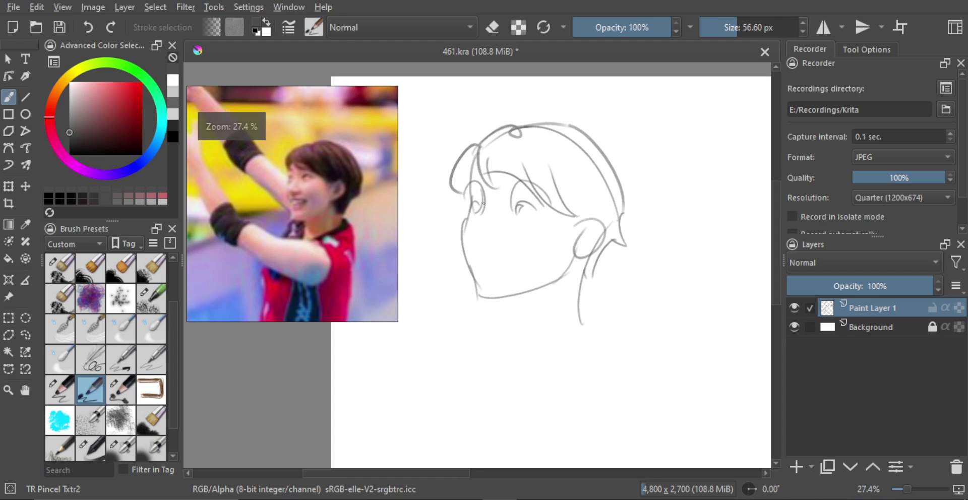
left_click_drag(478, 203, 467, 211)
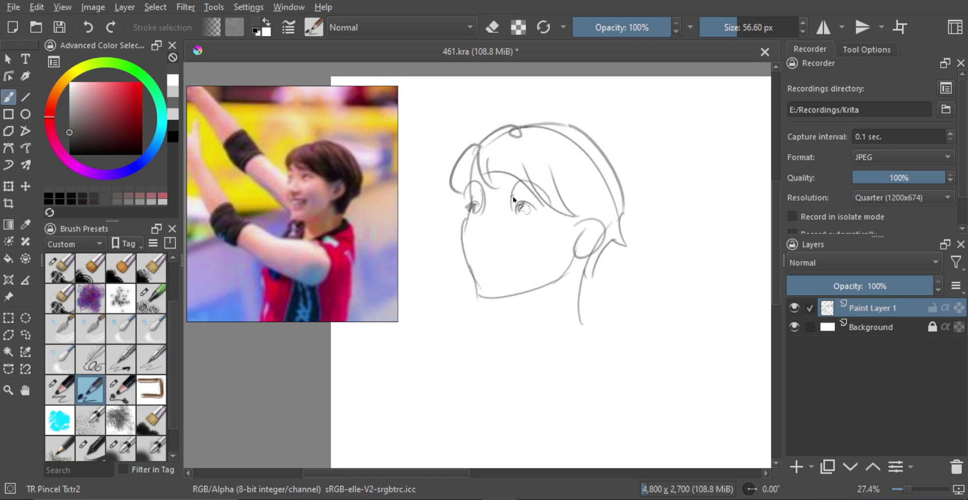
Remove the misplaced near eye using a freehand selection, then clear the selection.
key("l")
mouse_move(512, 199)
left_mouse_down()
mouse_move(538, 185)
mouse_move(513, 212)
mouse_move(545, 218)
left_mouse_up()
left_click(554, 240)
key("ctrl+shift+a")
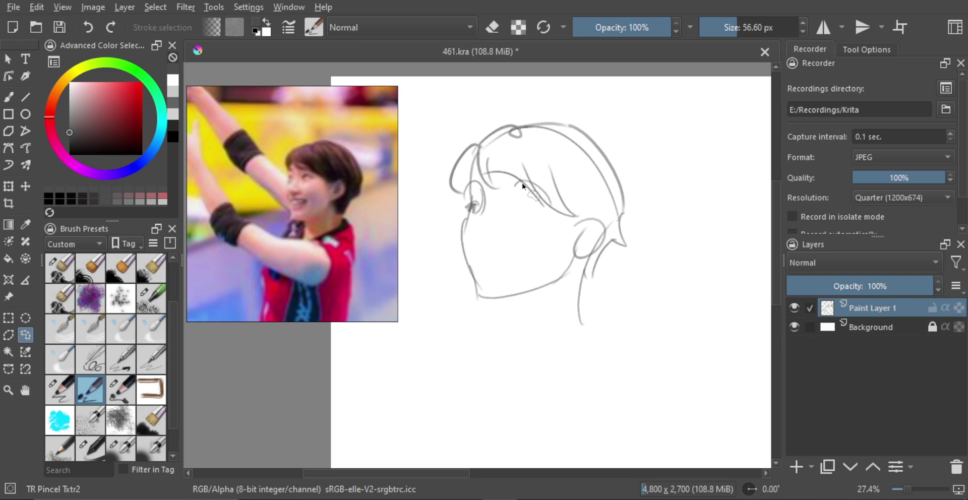
Redraw the near eye closer to the nose line and sketch the nose and open smiling mouth with the brush.
key("b")
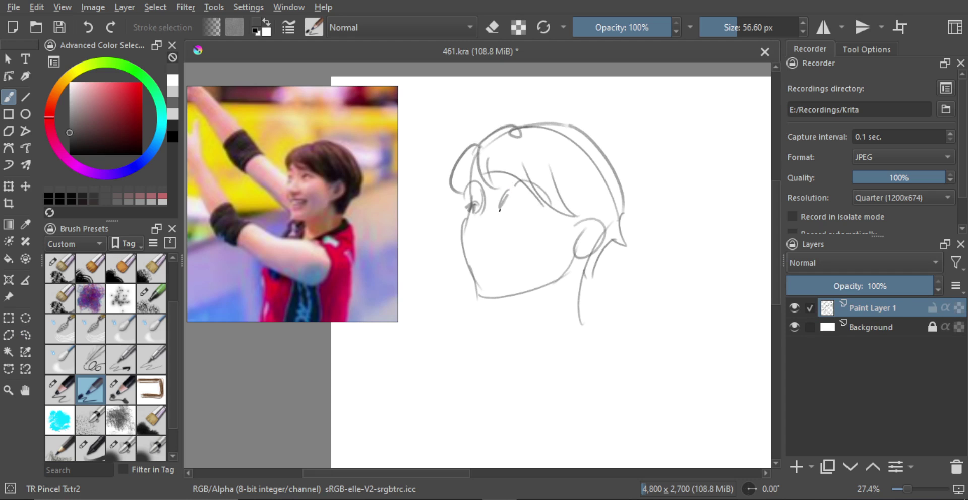
mouse_move(495, 209)
left_mouse_down()
mouse_move(520, 181)
mouse_move(530, 208)
mouse_move(511, 207)
mouse_move(530, 204)
left_mouse_up()
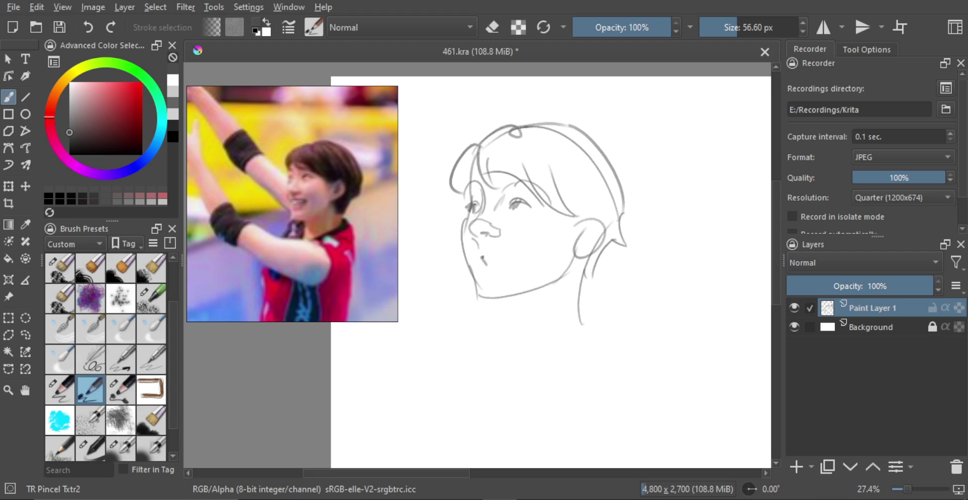
left_click_drag(476, 252, 522, 253)
key("ctrl+z")
left_click_drag(502, 277, 485, 276)
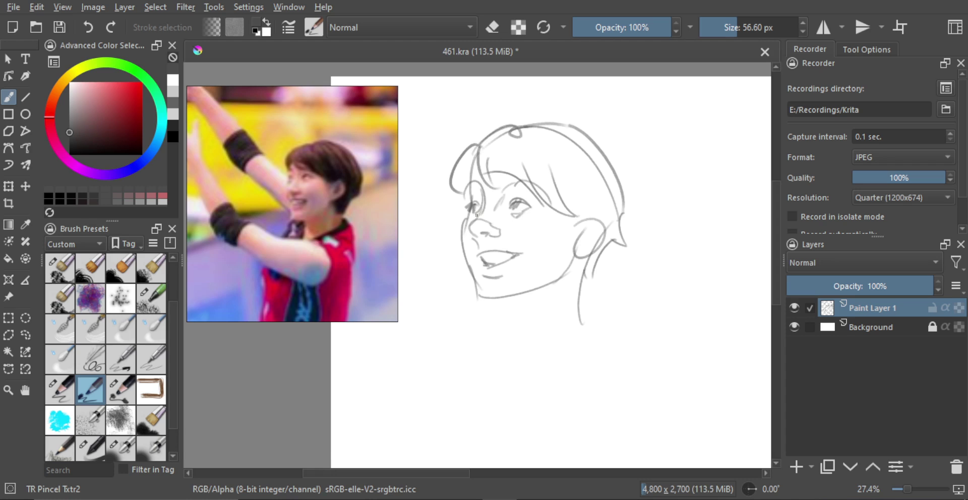
Refine the facial features and sketch the front of the neck with the jersey collar around it.
mouse_move(496, 210)
left_mouse_down()
mouse_move(520, 249)
mouse_move(527, 237)
left_mouse_up()
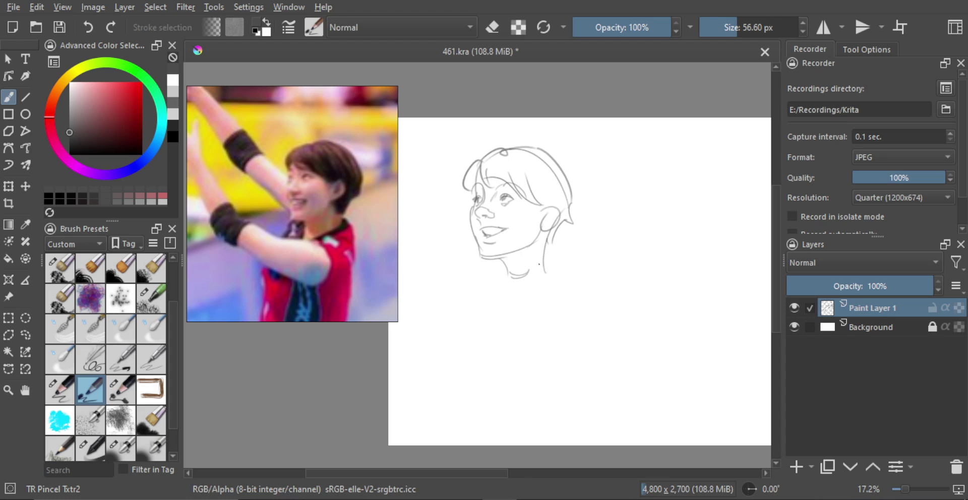
mouse_move(553, 236)
left_mouse_down()
mouse_move(544, 261)
mouse_move(517, 278)
left_mouse_up()
key("ctrl+z")
left_click_drag(542, 248, 545, 258)
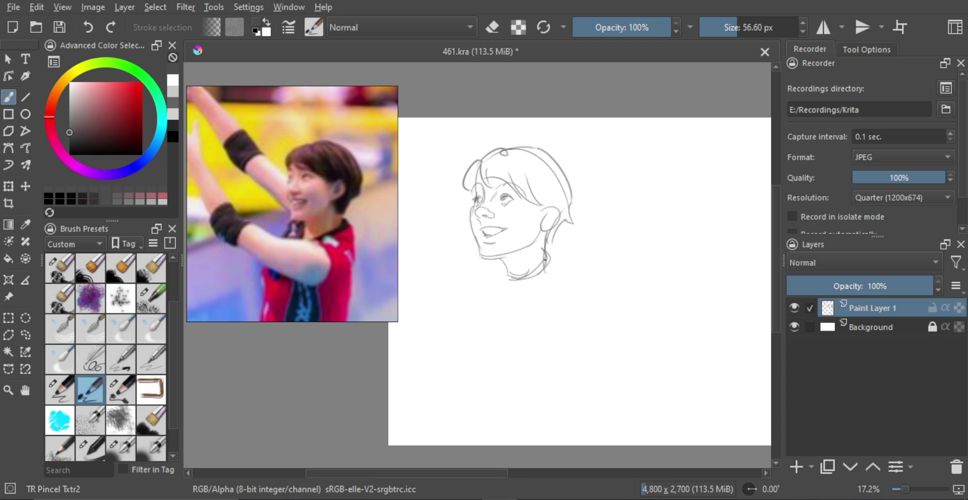
scroll(524, 222, "up", 1)
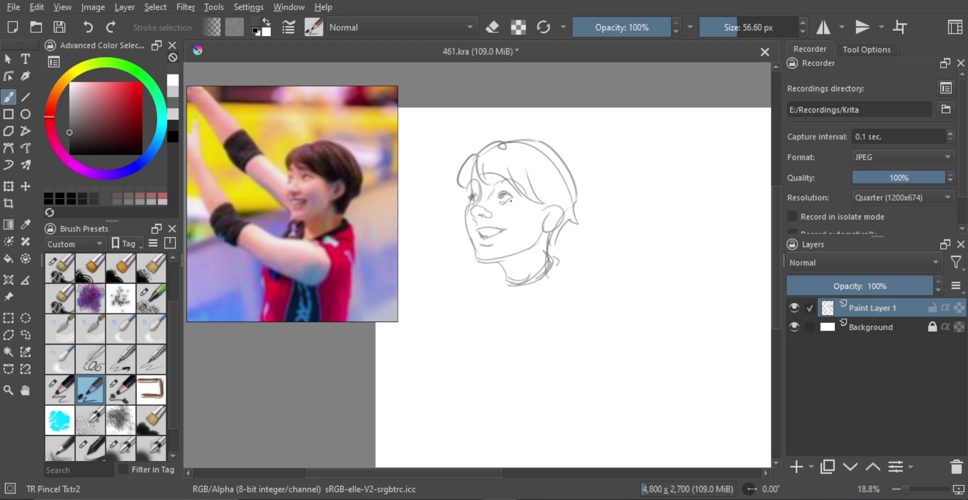
scroll(600, 255, "down", 2)
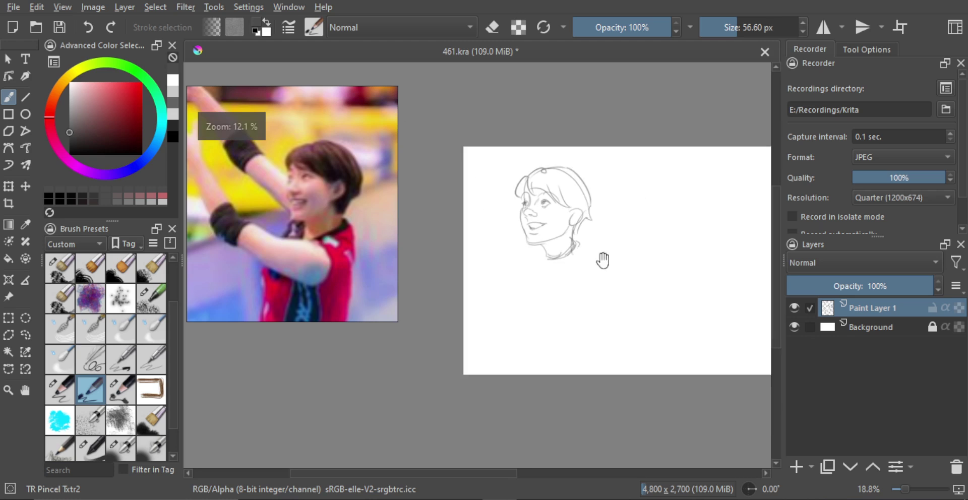
Touch up the lines around the near eye with the TR Pincel Txtr3 brush in erase mode.
left_click(130, 396)
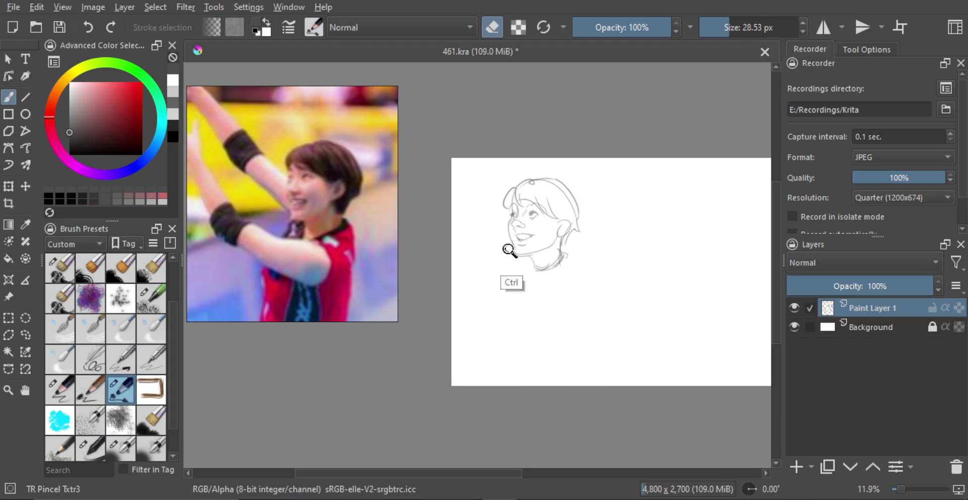
scroll(530, 218, "up", 3)
mouse_move(557, 192)
left_mouse_down()
mouse_move(555, 213)
mouse_move(555, 200)
left_mouse_up()
Shade the eye sockets, nose, cheek and neck using the TR Pincel Txtr brush enlarged to about 497 px.
left_click(71, 393)
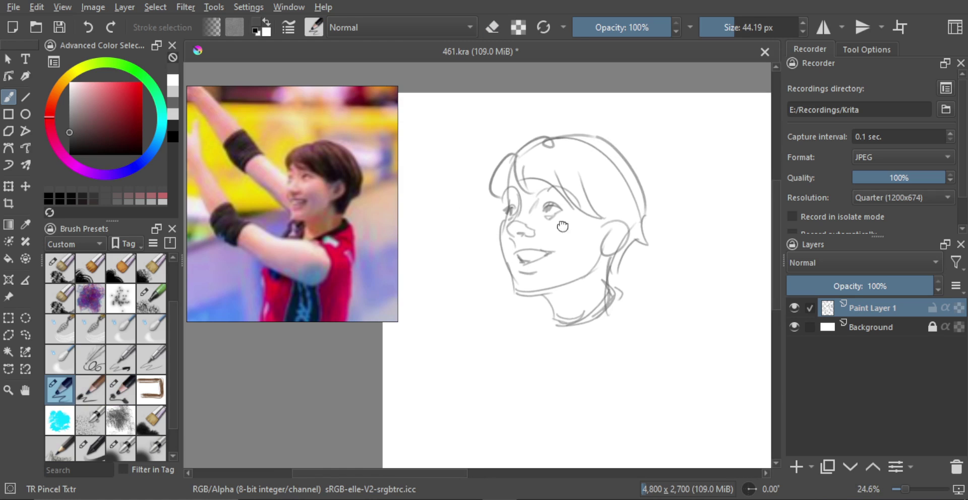
scroll(563, 226, "down", 1)
mouse_move(563, 245)
left_mouse_down("shift")
mouse_move(575, 251)
mouse_move(559, 254)
mouse_move(545, 282)
mouse_move(565, 274)
mouse_move(561, 262)
mouse_move(520, 255)
left_mouse_up("shift")
mouse_move(565, 276)
left_mouse_down("shift")
mouse_move(568, 293)
mouse_move(585, 276)
mouse_move(564, 306)
mouse_move(582, 295)
mouse_move(567, 298)
left_mouse_up("shift")
left_click_drag(570, 264, 576, 253, "shift")
mouse_move(534, 219)
left_mouse_down()
mouse_move(556, 219)
mouse_move(539, 214)
mouse_move(509, 221)
left_mouse_up()
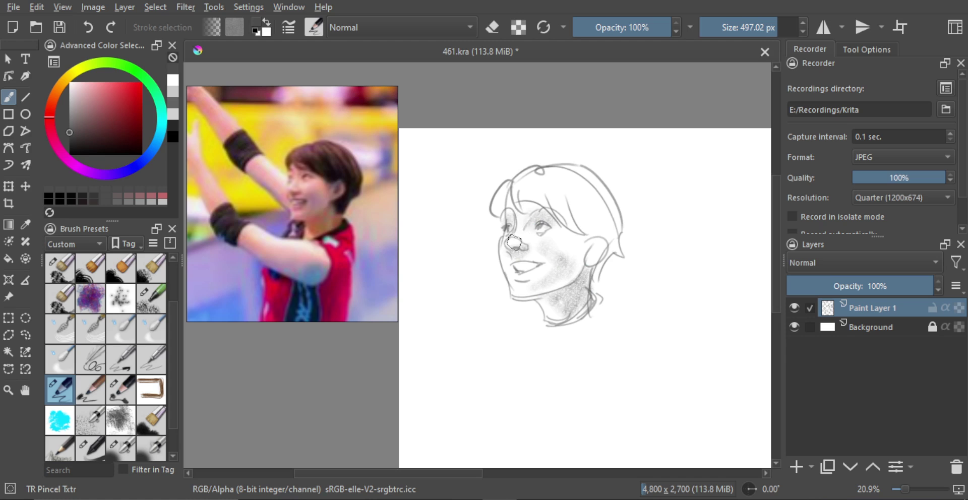
Shade around the mouth, lighten and rebuild the cheek tone, and shade the ear with the TR Pincel Txtr brush.
left_click_drag(525, 271, 567, 265)
key("e")
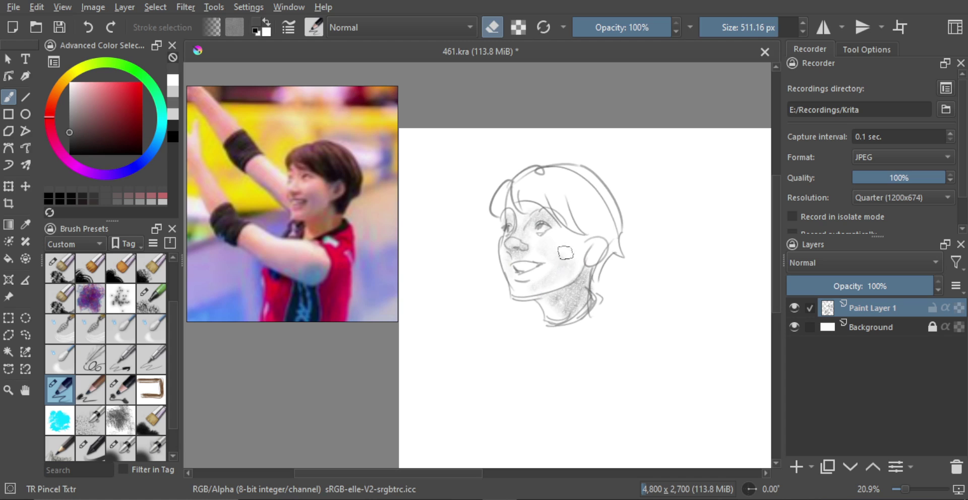
key("e")
mouse_move(555, 252)
left_mouse_down()
mouse_move(562, 246)
mouse_move(488, 247)
mouse_move(495, 241)
left_mouse_up()
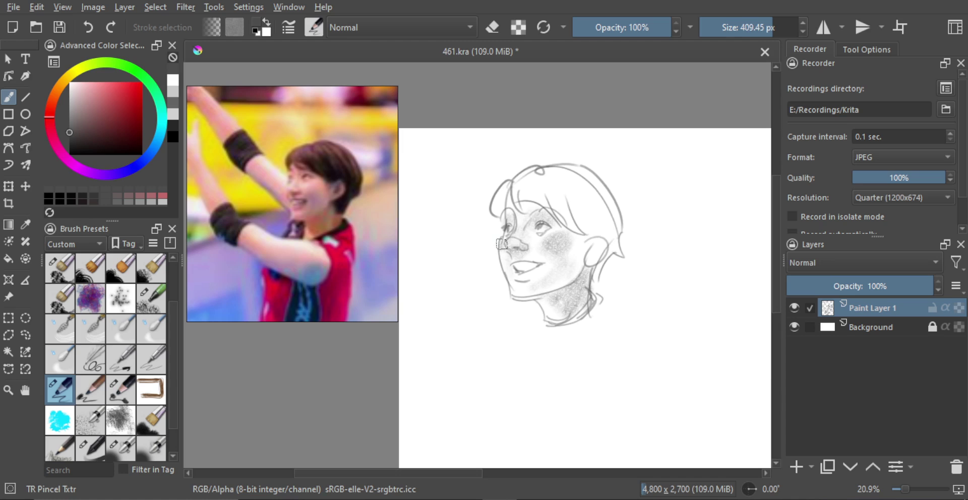
left_click_drag(598, 244, 593, 261)
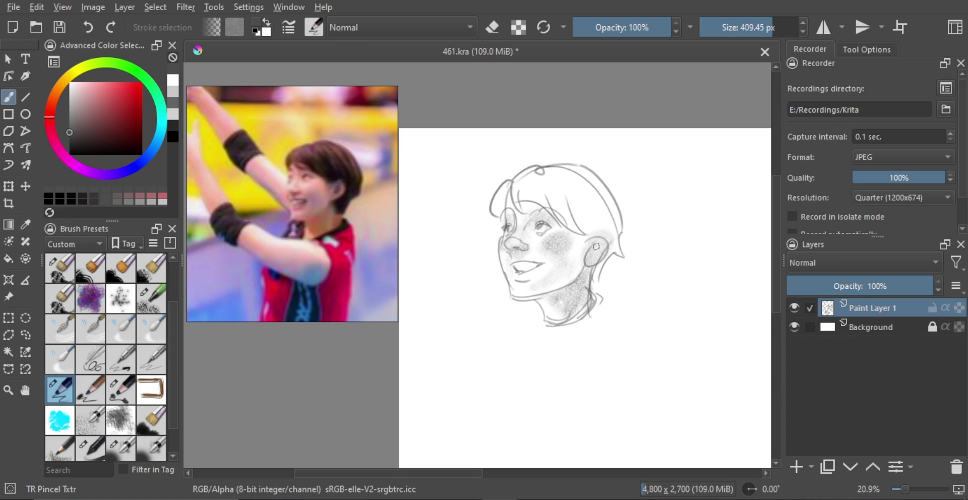
Shade the fringe, crown and back of the hair, with the textured brush reduced to about 312 px.
mouse_move(501, 200)
left_mouse_down()
mouse_move(591, 217)
mouse_move(588, 206)
mouse_move(563, 210)
mouse_move(587, 226)
left_mouse_up()
mouse_move(580, 215)
left_mouse_down()
mouse_move(570, 195)
mouse_move(591, 228)
mouse_move(598, 197)
mouse_move(605, 219)
left_mouse_up()
left_click_drag(569, 185, 512, 196, "shift")
mouse_move(519, 187)
left_mouse_down()
mouse_move(538, 175)
mouse_move(597, 180)
mouse_move(598, 252)
mouse_move(604, 180)
left_mouse_up()
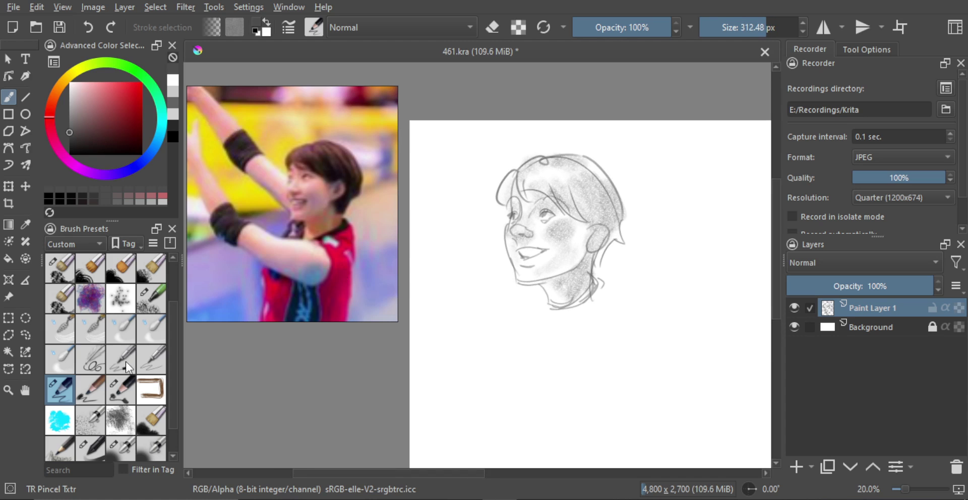
Darken the lashes and iris of the far eye with the TR Pincel Txtr3 brush at about 13 px.
left_click(121, 390)
scroll(544, 229, "up", 3)
left_click_drag(545, 230, 574, 228)
mouse_move(529, 248)
left_mouse_down("ctrl")
mouse_move(529, 207)
mouse_move(521, 235)
left_mouse_up("ctrl")
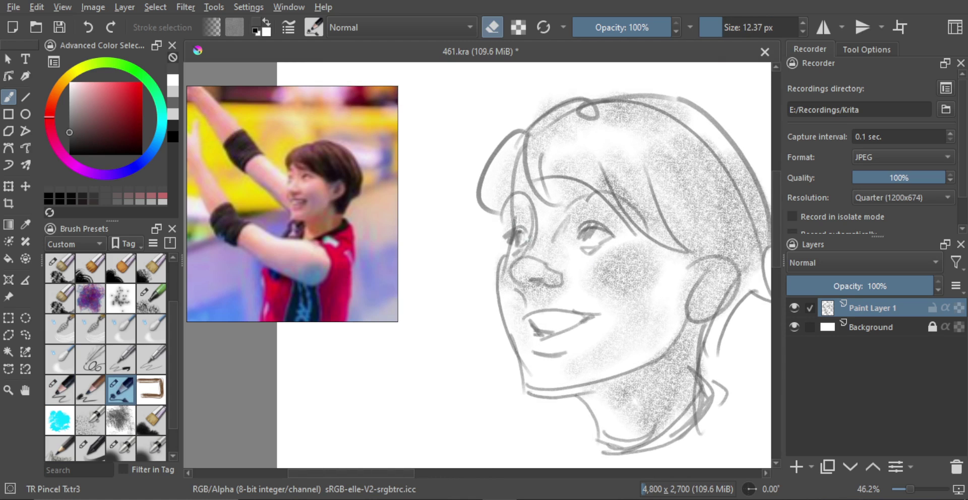
key("e")
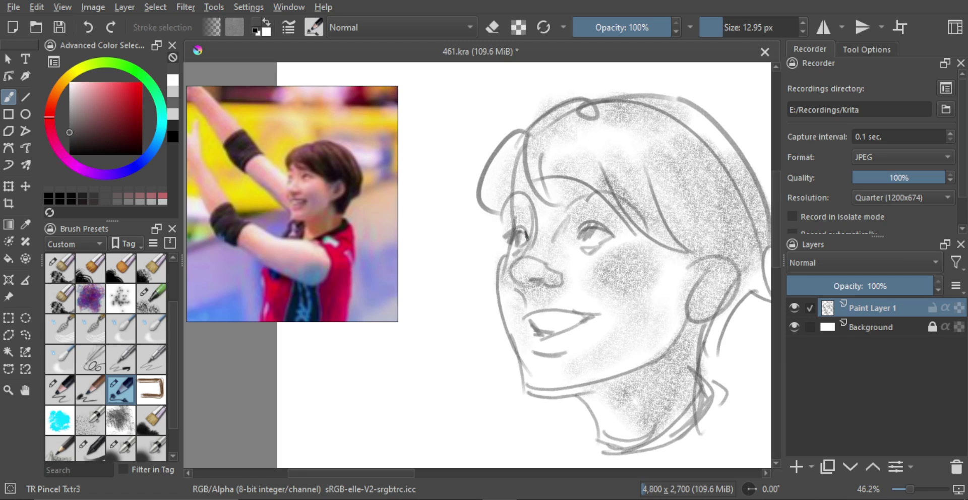
mouse_move(504, 236)
left_mouse_down()
mouse_move(526, 235)
mouse_move(517, 247)
left_mouse_up()
key("e")
key("e")
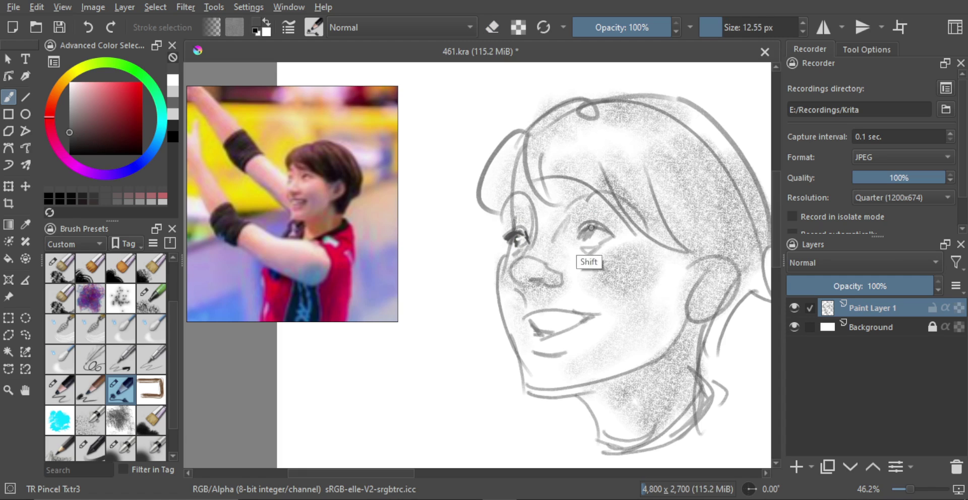
Darken the upper lid, iris and lower lid of the near eye, cleaning the strokes up in erase mode.
left_click_drag(592, 228, 589, 228, "shift")
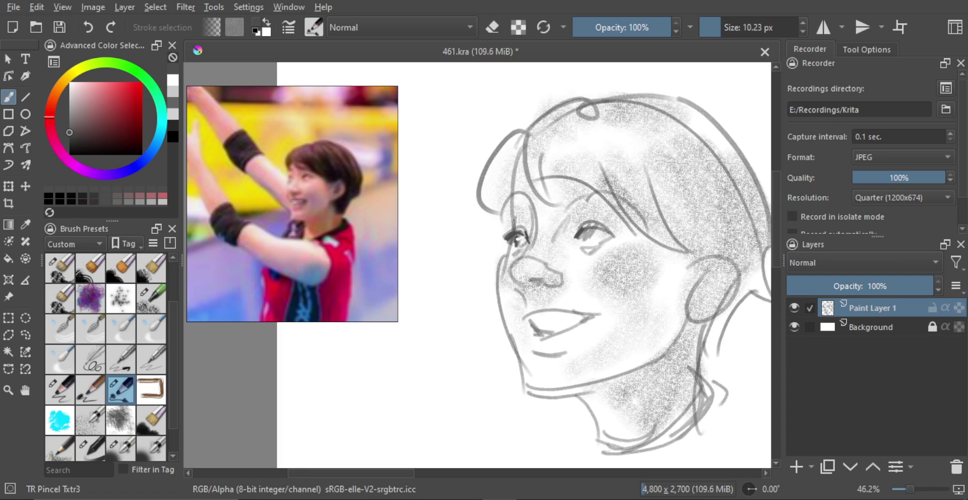
key("ctrl+z")
mouse_move(605, 223)
left_mouse_down("shift")
mouse_move(607, 234)
mouse_move(585, 236)
mouse_move(591, 231)
left_mouse_up("shift")
key("ctrl+z")
key("ctrl+z")
key("e")
key("e")
key("e")
left_click_drag(595, 232, 592, 236)
key("e")
left_click_drag(583, 237, 600, 239)
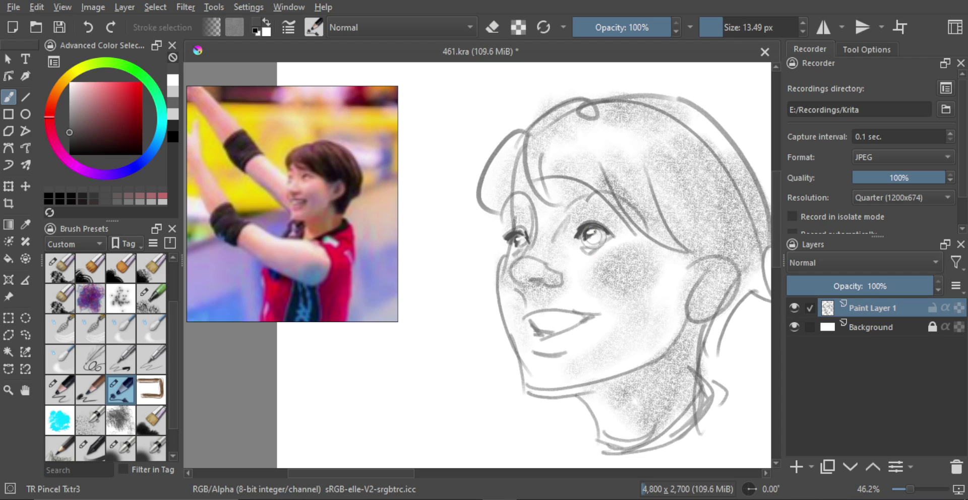
key("ctrl+z")
key("ctrl+z")
Define the nose tip and nostrils with thin dark strokes at about 10 px, tidying them in erase mode.
mouse_move(531, 227)
left_mouse_down("ctrl")
mouse_move(560, 260)
mouse_move(568, 253)
mouse_move(549, 272)
mouse_move(536, 263)
left_mouse_up("ctrl")
key("e")
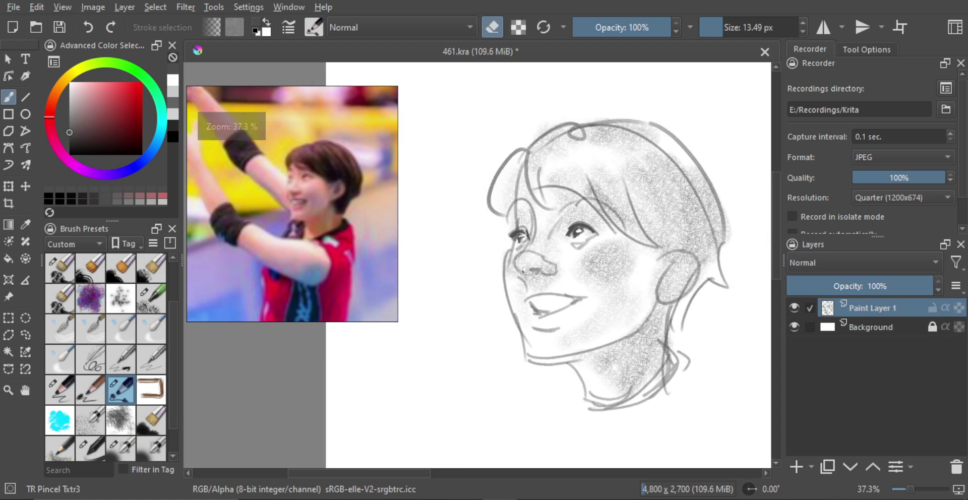
key("e")
key("bracketleft")
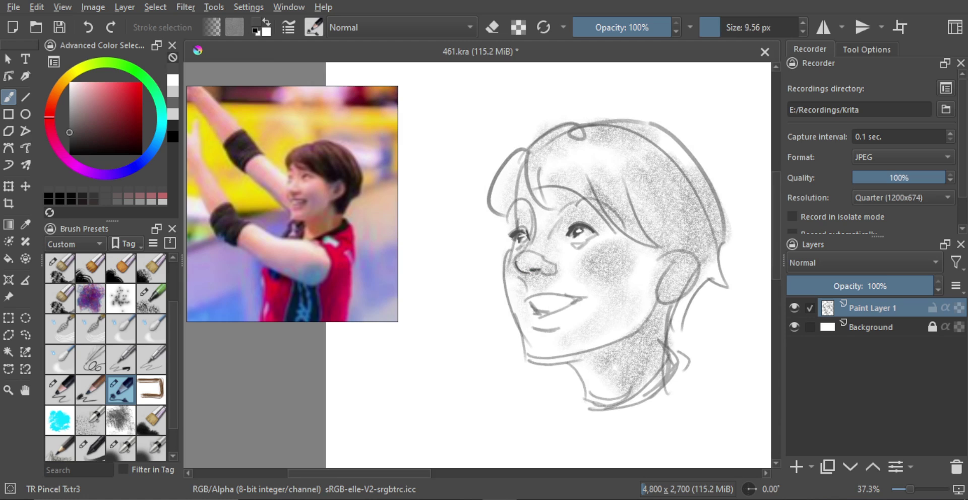
left_click_drag(550, 271, 552, 271, "shift")
key("e")
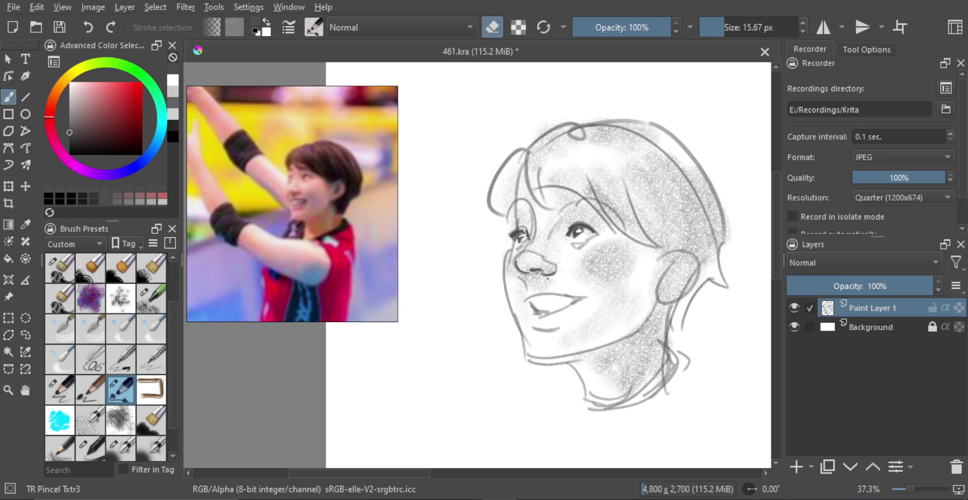
key("e")
Draw the dark upper lip line and mouth corners, and fill in the lower lip with broad strokes.
left_click_drag(547, 279, 529, 300, "shift")
key("ctrl+z")
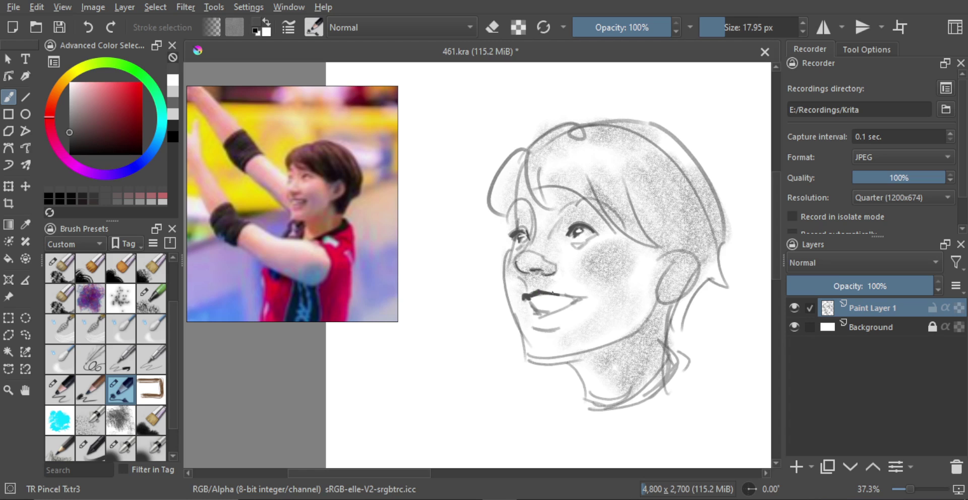
key("[")
left_click_drag(548, 295, 576, 300)
key("ctrl+z")
left_click(577, 300)
left_click_drag(543, 316, 549, 316, "shift")
key("ctrl+z")
mouse_move(563, 312)
left_mouse_down()
mouse_move(536, 317)
mouse_move(560, 323)
mouse_move(572, 306)
mouse_move(562, 326)
mouse_move(574, 295)
mouse_move(550, 280)
mouse_move(536, 296)
left_mouse_up()
Clean up the mouth in erase mode and darken the shadow beneath the near eye at about 24 px.
key("e")
mouse_move(535, 297)
left_mouse_down("shift")
mouse_move(520, 258)
mouse_move(569, 257)
left_mouse_up("shift")
key("ctrl+z")
key("ctrl+shift+z")
key("e")
left_click_drag(570, 255, 578, 255)
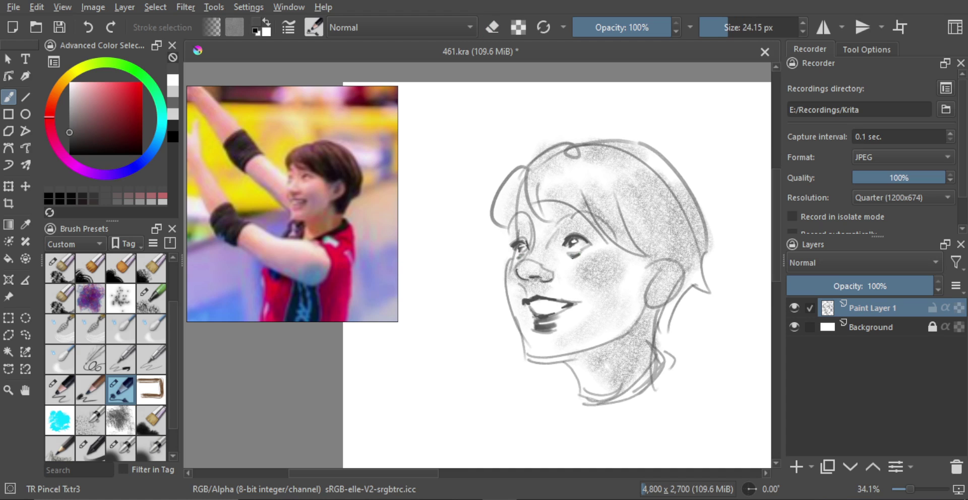
Add fine accents beside the mouth and nose, and draw the two eyebrows with dark strokes.
mouse_move(536, 304)
left_mouse_down("shift")
mouse_move(525, 308)
mouse_move(518, 297)
left_mouse_up("shift")
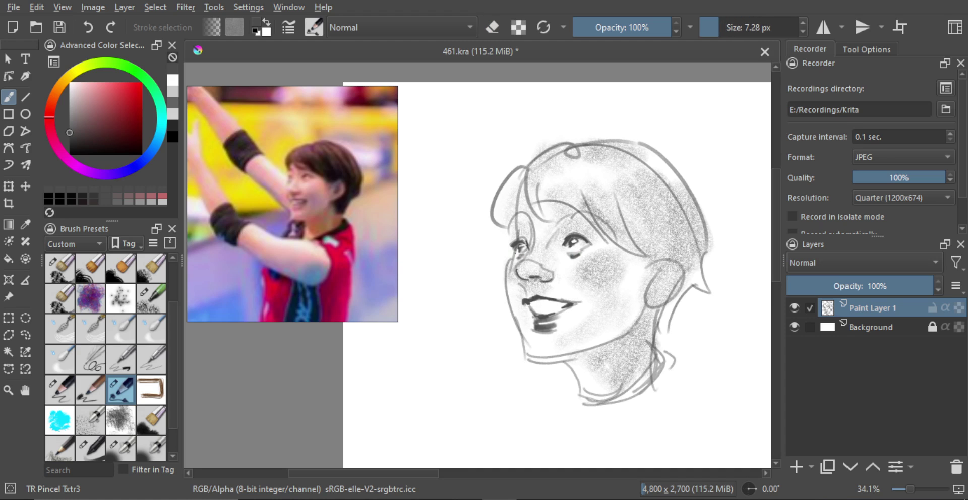
left_click_drag(516, 267, 520, 266, "shift")
left_click_drag(512, 230, 519, 222, "shift")
left_click_drag(509, 225, 578, 213)
key("ctrl+z")
mouse_move(561, 218)
left_mouse_down("ctrl")
mouse_move(569, 253)
mouse_move(552, 206)
left_mouse_up("ctrl")
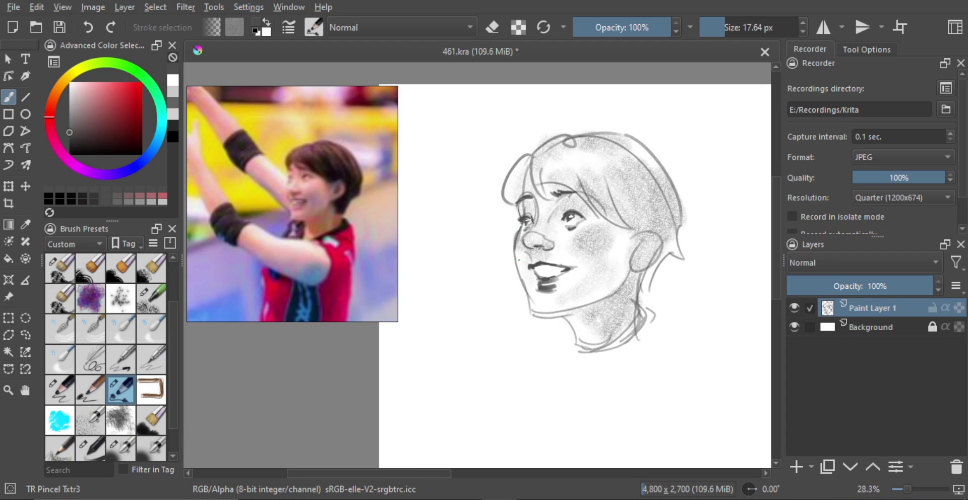
Reinforce the face outline from the far cheek to the chin at about 19 px, erasing the overshoot under the jaw.
mouse_move(514, 247)
left_mouse_down()
mouse_move(529, 296)
mouse_move(563, 315)
left_mouse_up()
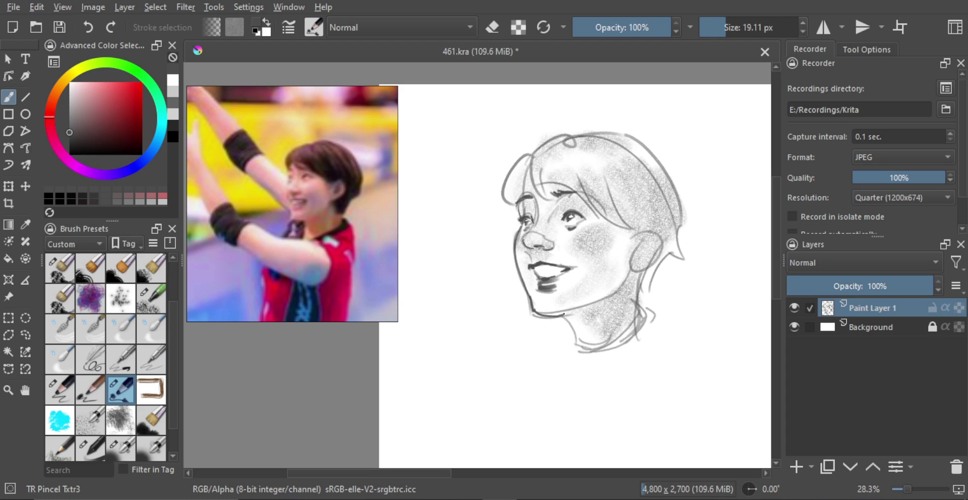
key("e")
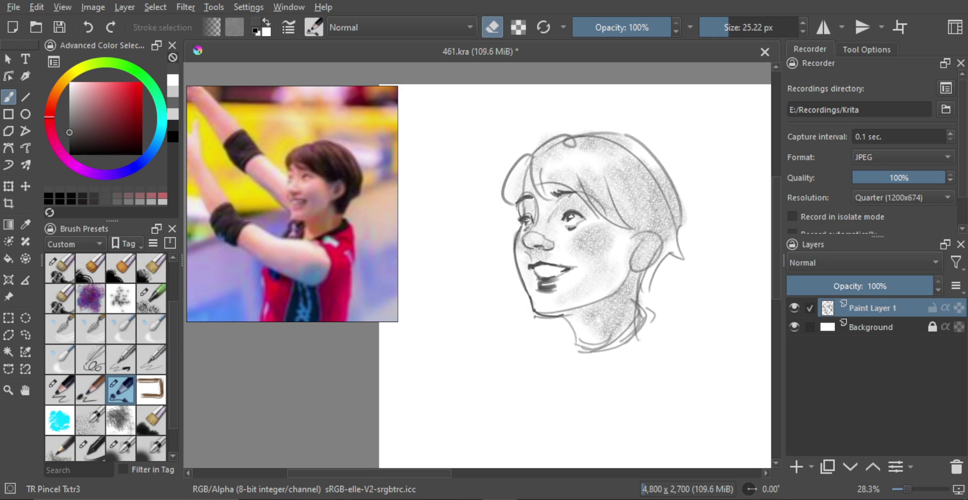
left_click_drag(518, 165, 517, 136, "ctrl")
left_click_drag(545, 291, 542, 291, "shift")
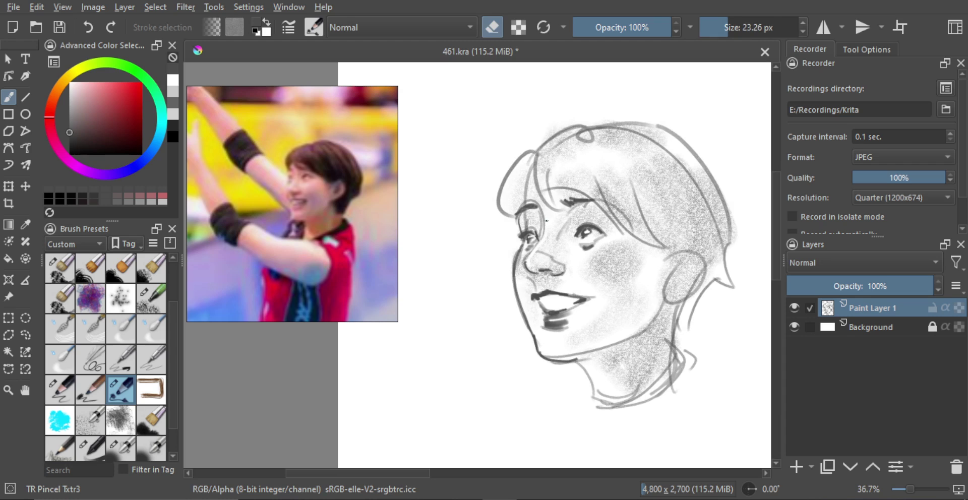
Touch up the nose bridge and the area under the nose, alternating between drawing and erase mode.
key("bracketleft")
key("e")
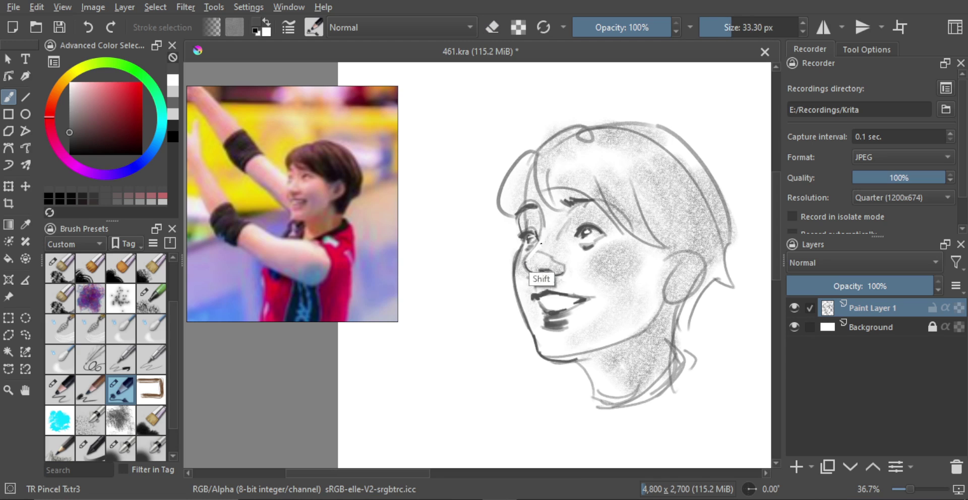
key("bracketright")
scroll(551, 339, "down", 6)
scroll(537, 263, "up", 4)
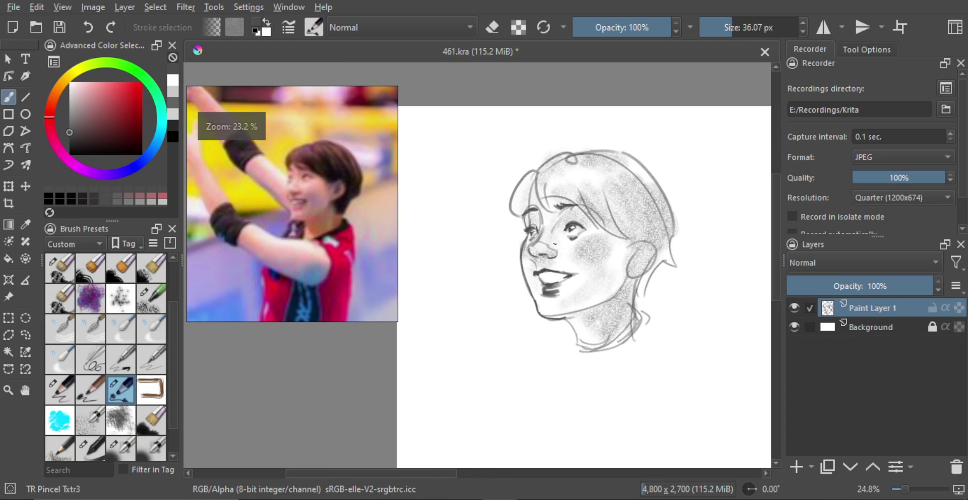
key("bracketleft")
key("bracketleft")
key("bracketleft")
key("bracketleft")
key("bracketleft")
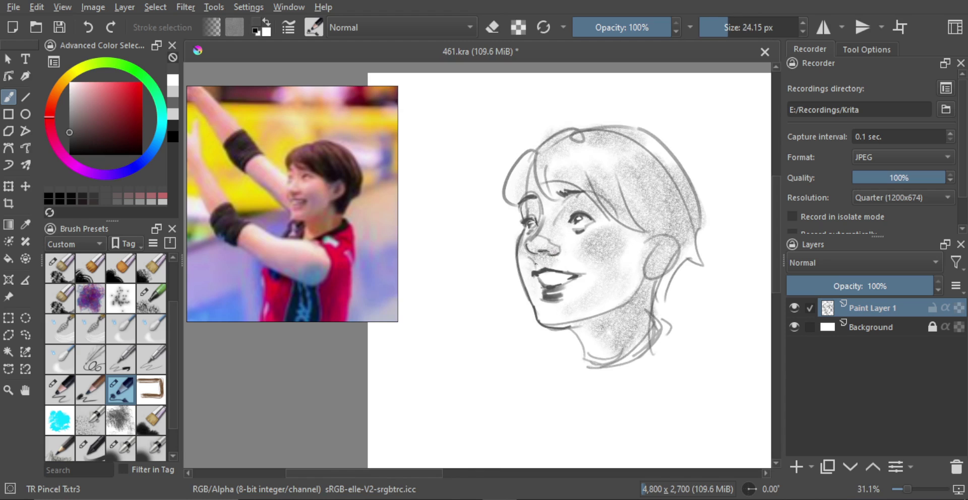
key("e")
left_click_drag(542, 264, 543, 259)
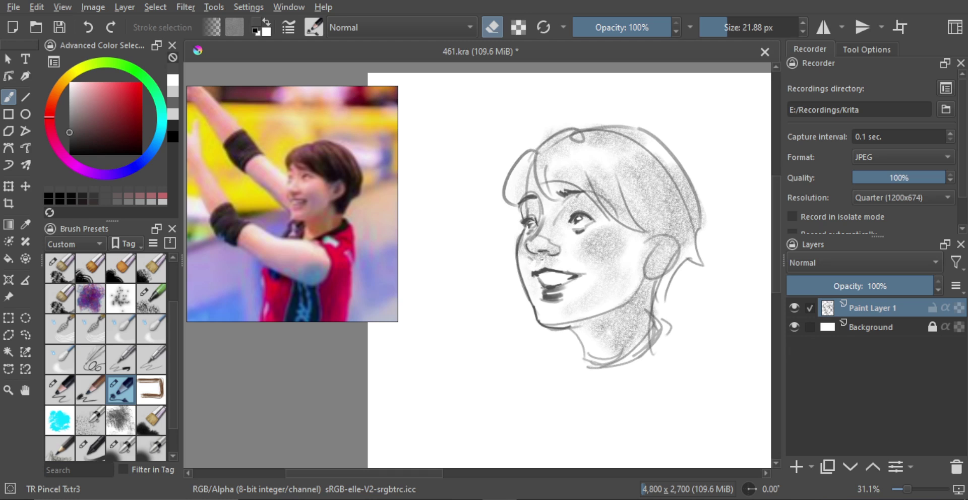
Refine the far eye, nose edge and near eye in erase mode with the brush reduced to about 14 px.
scroll(568, 335, "down", 3)
scroll(558, 283, "up", 3)
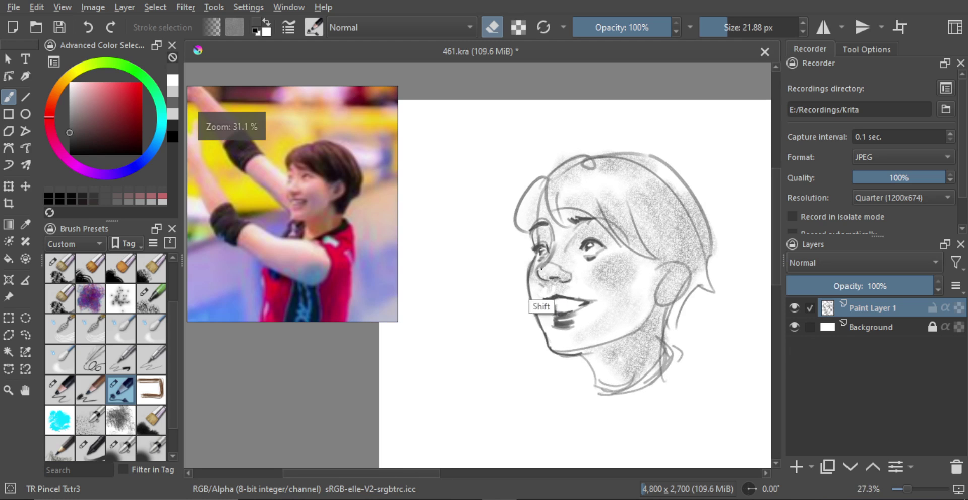
mouse_move(541, 272)
left_mouse_down()
mouse_move(531, 278)
mouse_move(541, 252)
left_mouse_up()
scroll(539, 242, "up", 1)
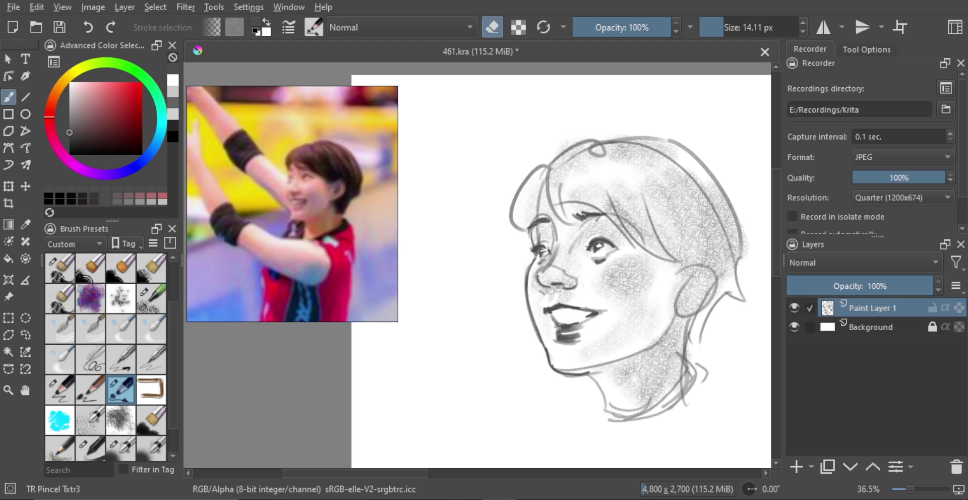
mouse_move(606, 251)
left_mouse_down()
mouse_move(618, 266)
mouse_move(588, 247)
left_mouse_up()
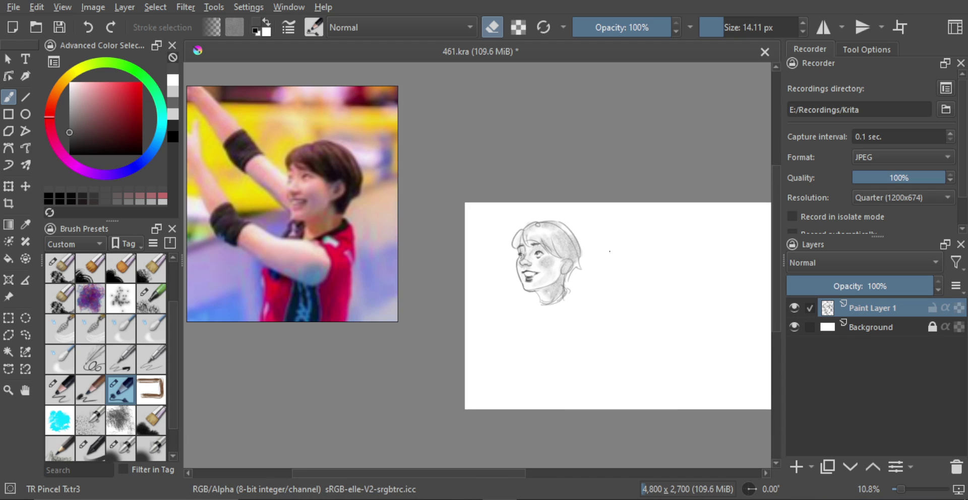
Add a new paint layer and frame the reference board on the dark-haired player in the white number 18 jersey.
left_click(796, 465)
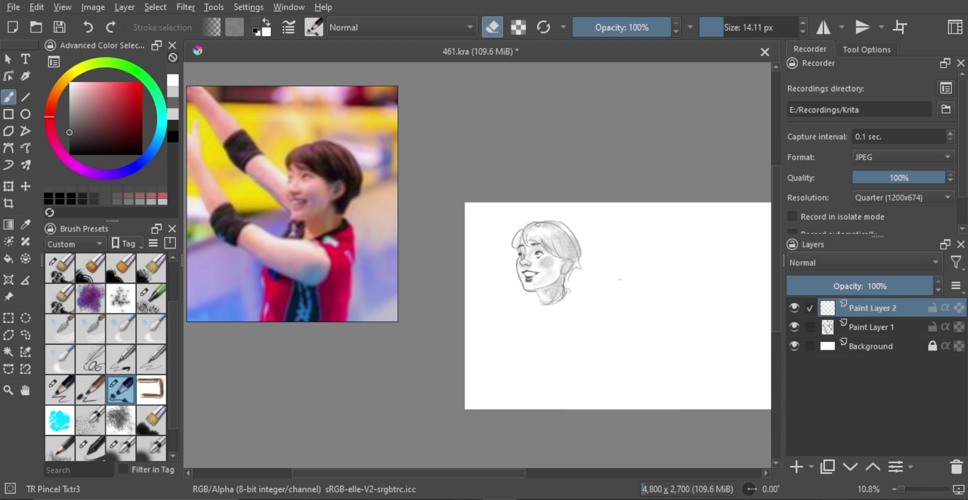
left_click_drag(321, 212, 305, 240)
left_click_drag(360, 266, 282, 235)
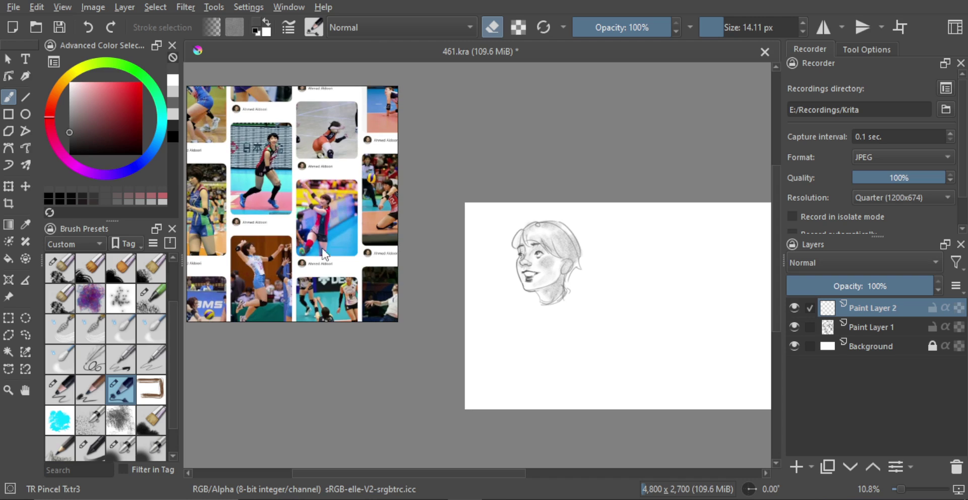
scroll(277, 222, "up", 2)
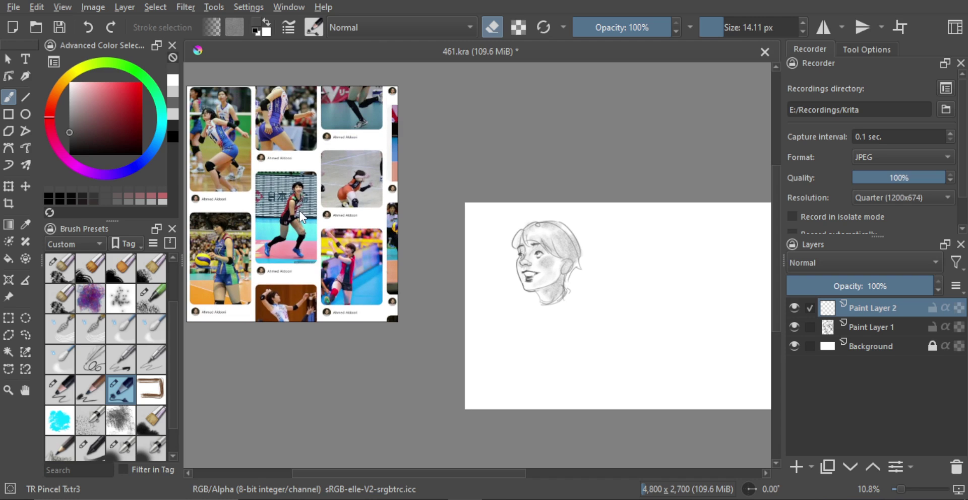
left_click(259, 233)
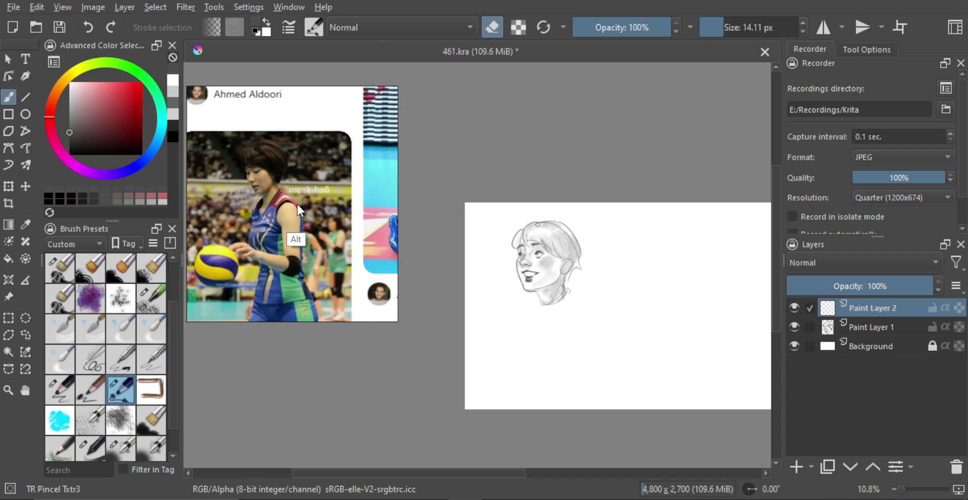
scroll(313, 227, "up", 6)
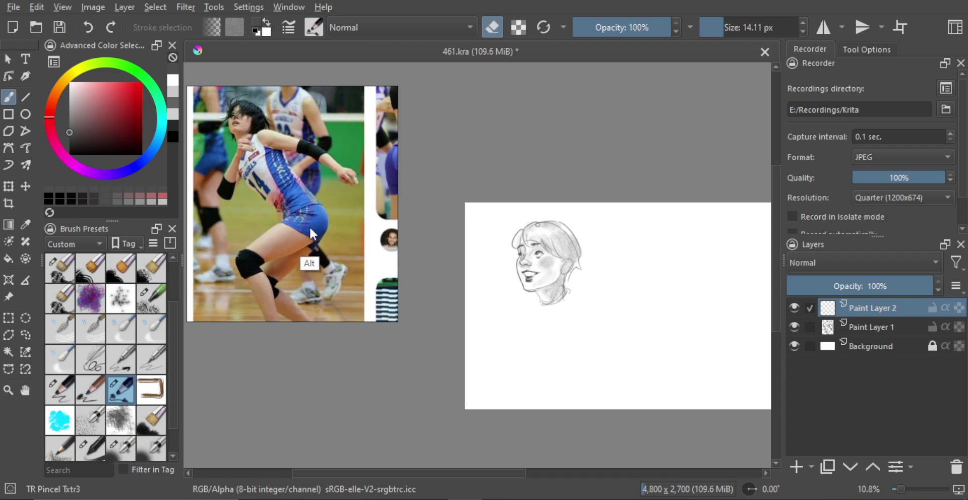
scroll(323, 221, "up", 6)
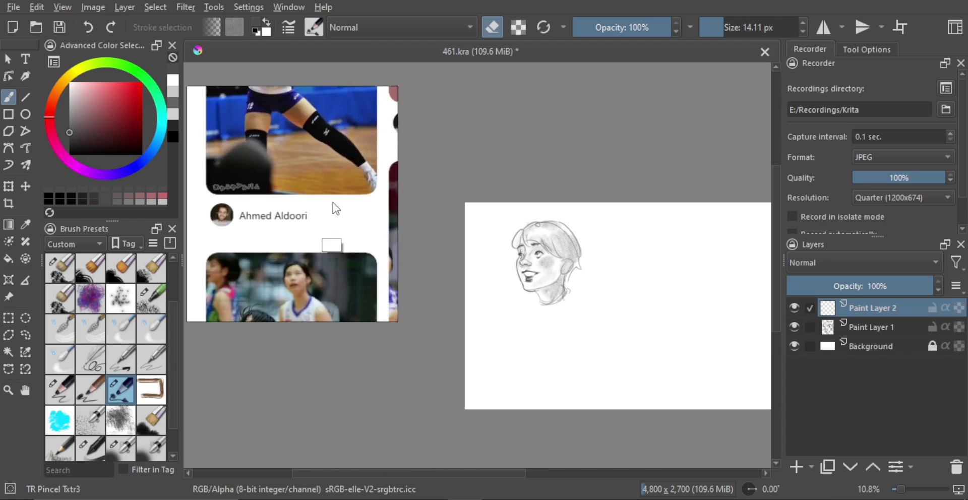
scroll(319, 221, "up", 6)
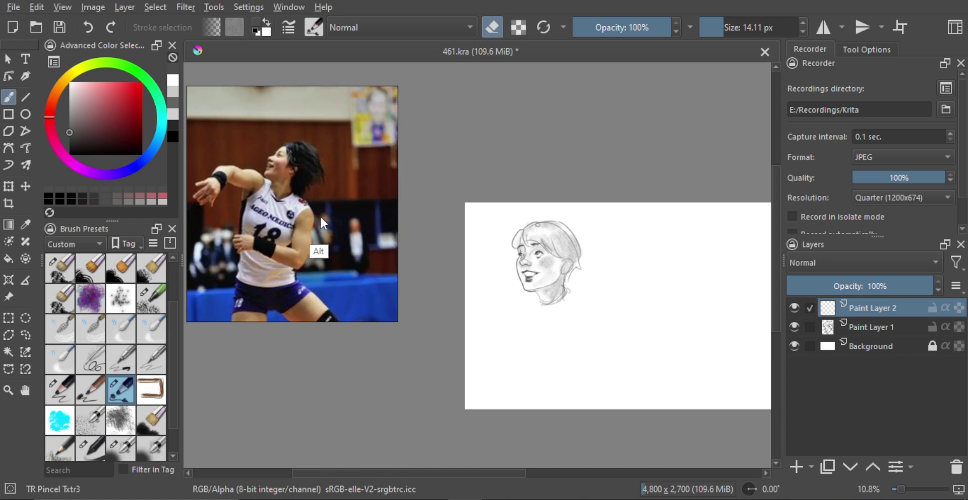
scroll(323, 197, "up", 6)
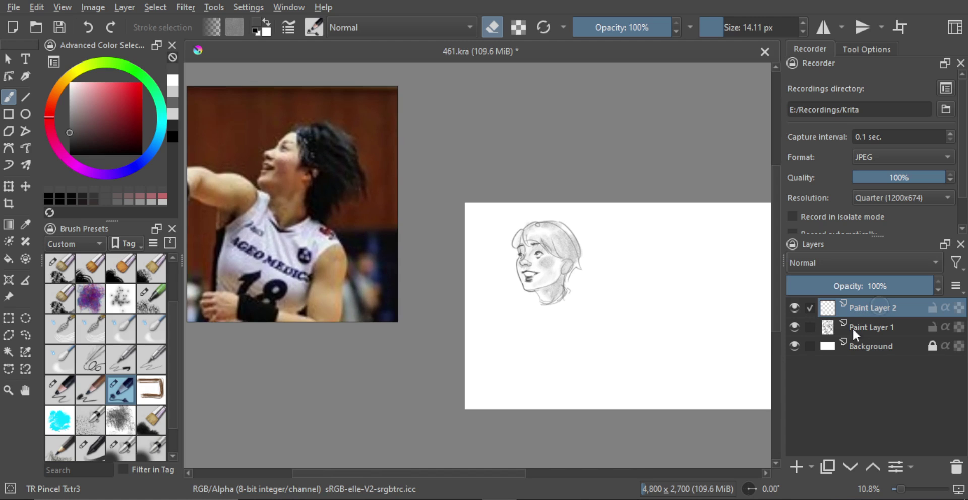
Rough in a second head beside the first with the TR Pincel Txtr brush at about 312 px, blocking the face, skull, jaw and nape.
left_click(67, 401)
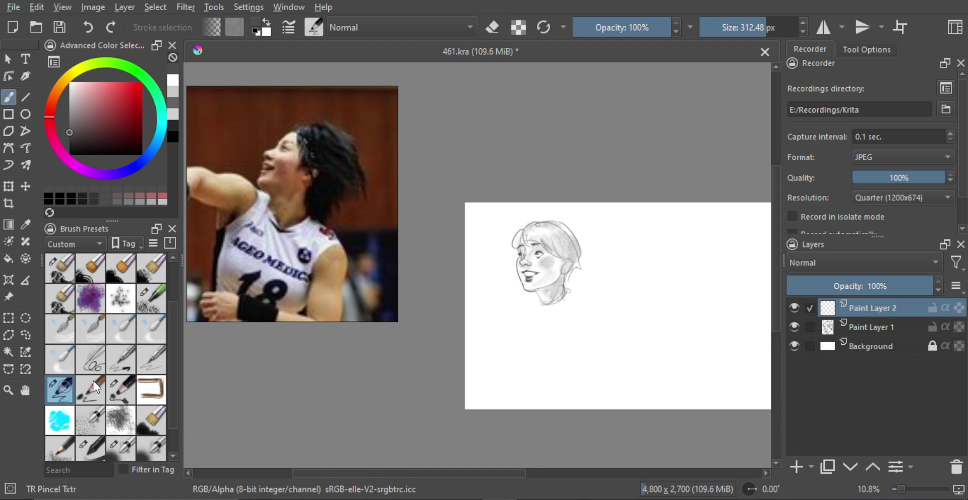
scroll(646, 273, "up", 1)
left_click_drag(646, 272, 615, 255)
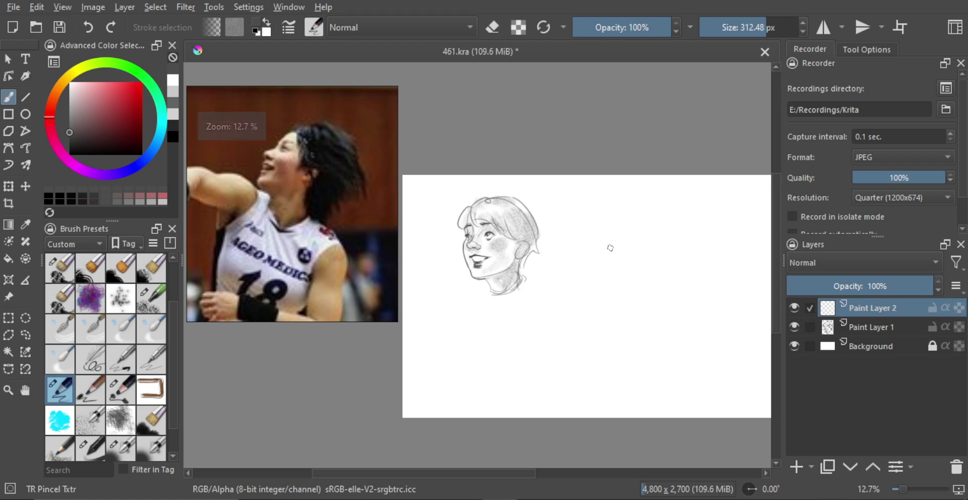
left_click_drag(589, 223, 593, 272)
key("ctrl+z")
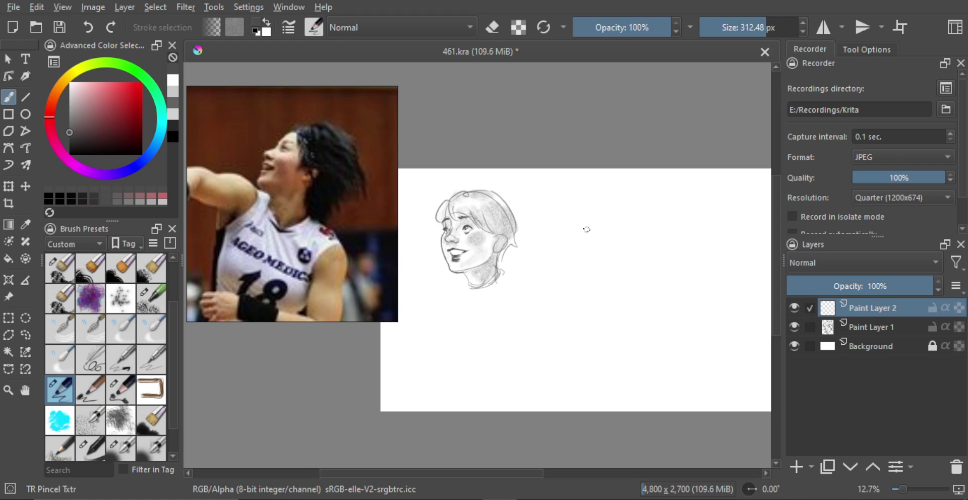
left_click_drag(585, 228, 644, 295)
mouse_move(586, 232)
left_mouse_down()
mouse_move(611, 215)
mouse_move(628, 238)
mouse_move(668, 241)
mouse_move(678, 275)
mouse_move(646, 298)
mouse_move(644, 316)
left_mouse_up()
key("ctrl+z")
key("ctrl+z")
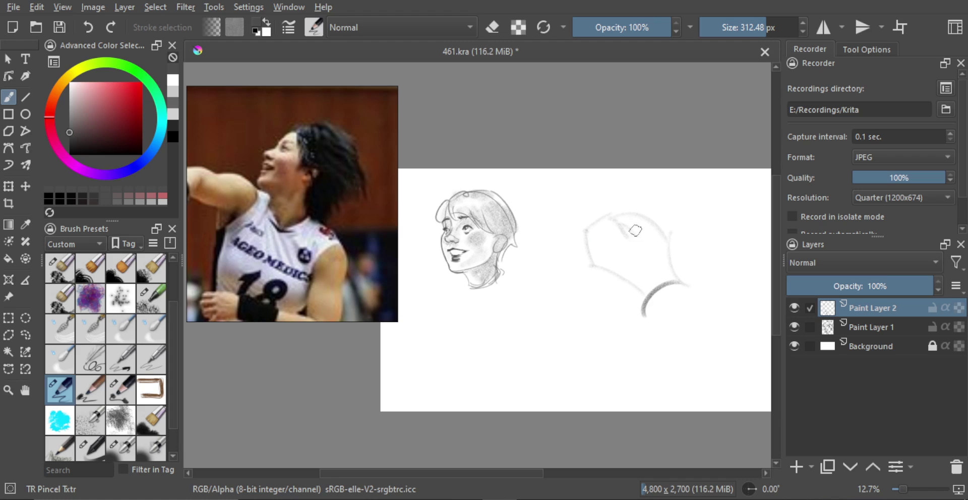
Sketch the second head's jaw line and a light stroke near the hairline, reducing the brush to about 185 px.
mouse_move(639, 235)
left_mouse_down()
mouse_move(572, 226)
mouse_move(621, 245)
mouse_move(613, 246)
left_mouse_up()
key("ctrl+z")
left_click_drag(643, 293, 599, 321)
key("bracketright")
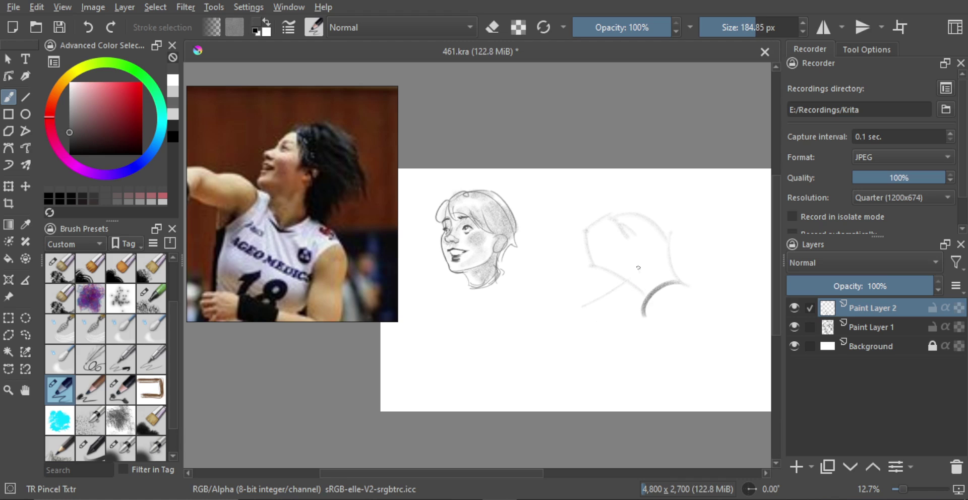
Block in the second head's nose, front face line, eye and mouth as light guidelines.
mouse_move(638, 268)
left_mouse_down()
mouse_move(622, 223)
mouse_move(579, 229)
mouse_move(567, 250)
left_mouse_up()
key("ctrl+z")
mouse_move(553, 247)
left_mouse_down()
mouse_move(544, 298)
mouse_move(564, 271)
mouse_move(595, 294)
mouse_move(552, 305)
mouse_move(596, 294)
mouse_move(558, 281)
left_mouse_up()
key("ctrl+z")
key("ctrl+z")
key("ctrl+z")
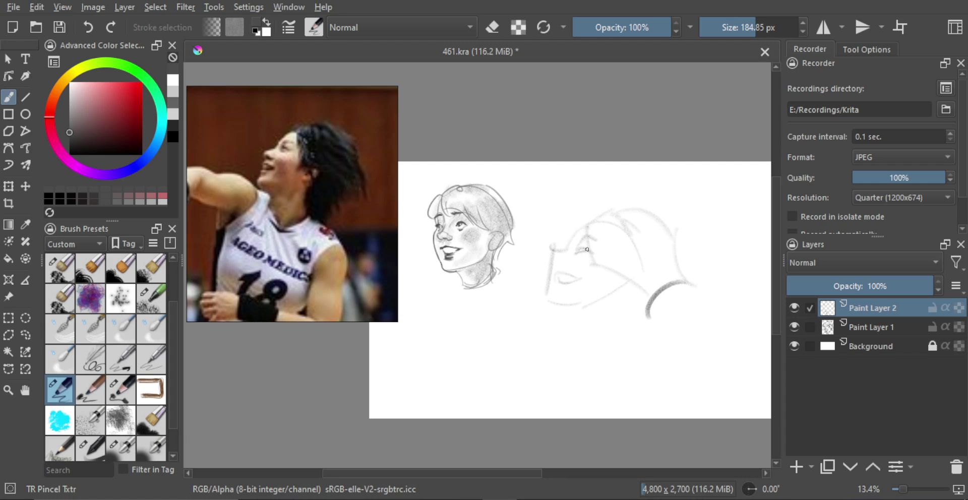
scroll(601, 284, "down", 1)
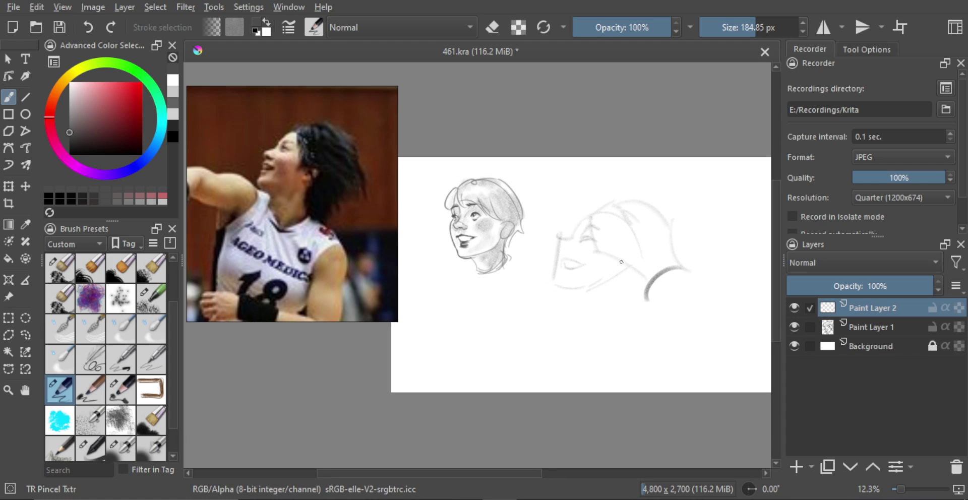
Sketch the ear below the hairline and rough in the front and back of the neck.
left_click_drag(634, 273, 621, 265)
scroll(622, 287, "down", 1)
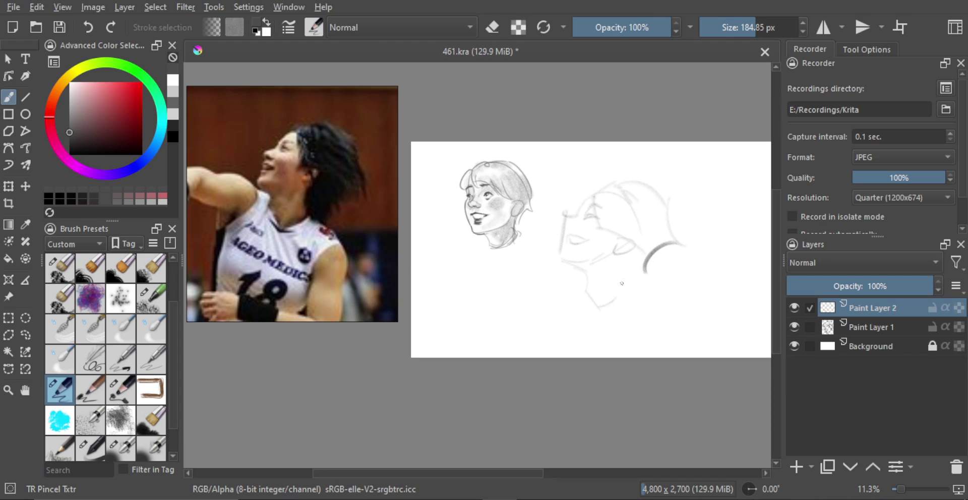
left_click_drag(615, 275, 648, 240)
key("ctrl+z")
left_click_drag(622, 270, 615, 300)
mouse_move(646, 288)
left_mouse_down()
mouse_move(687, 272)
mouse_move(642, 270)
left_mouse_up()
Lighten the dark nape arc in erase mode and sketch the hair falling down the back of the head.
key("e")
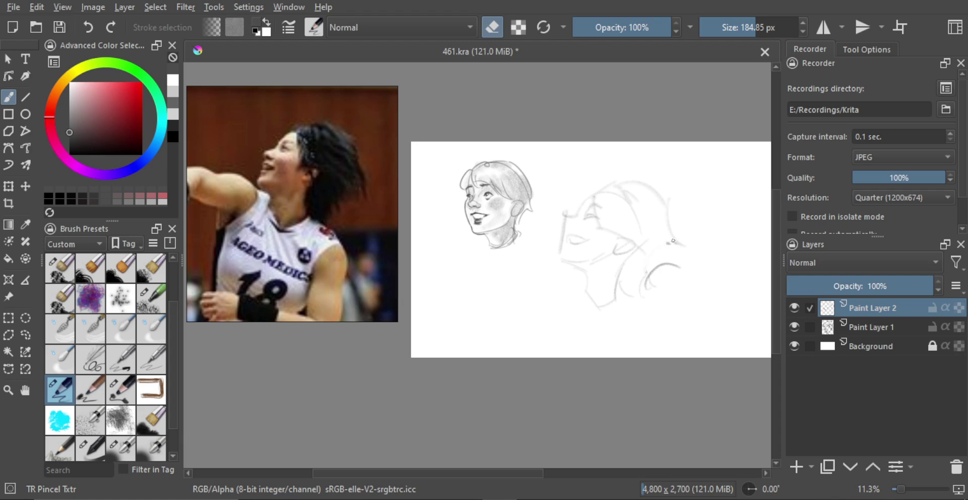
key("e")
mouse_move(675, 239)
left_mouse_down()
mouse_move(691, 266)
mouse_move(671, 211)
left_mouse_up()
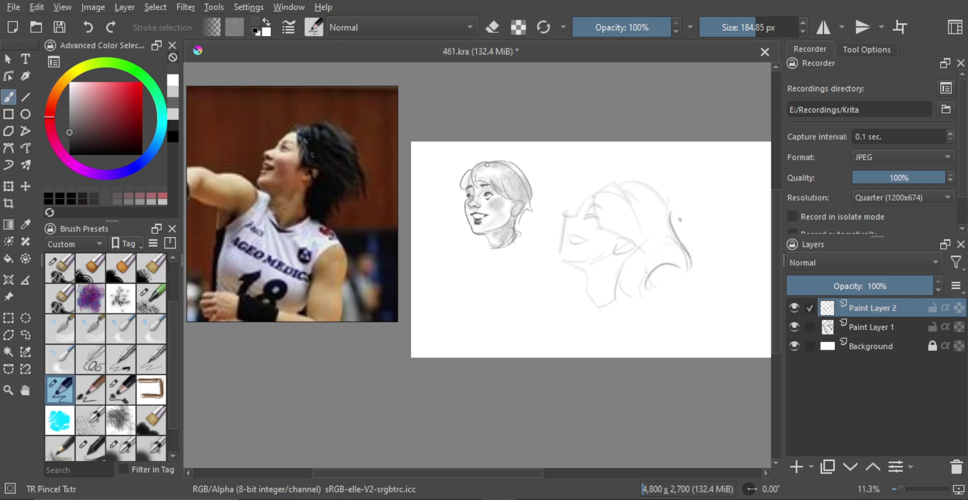
key("ctrl+z")
mouse_move(694, 266)
left_mouse_down()
mouse_move(663, 194)
mouse_move(680, 220)
left_mouse_up()
key("ctrl+z")
mouse_move(652, 193)
left_mouse_down()
mouse_move(682, 201)
mouse_move(689, 190)
mouse_move(688, 237)
left_mouse_up()
key("ctrl+z")
key("ctrl+z")
key("ctrl+z")
Sketch the fringe and crown hair strokes and a long curve sweeping from the forehead past the ear.
left_click_drag(624, 189, 653, 216)
key("ctrl+z")
mouse_move(618, 188)
left_mouse_down()
mouse_move(647, 210)
mouse_move(615, 178)
mouse_move(580, 205)
left_mouse_up()
key("ctrl+z")
key("ctrl+z")
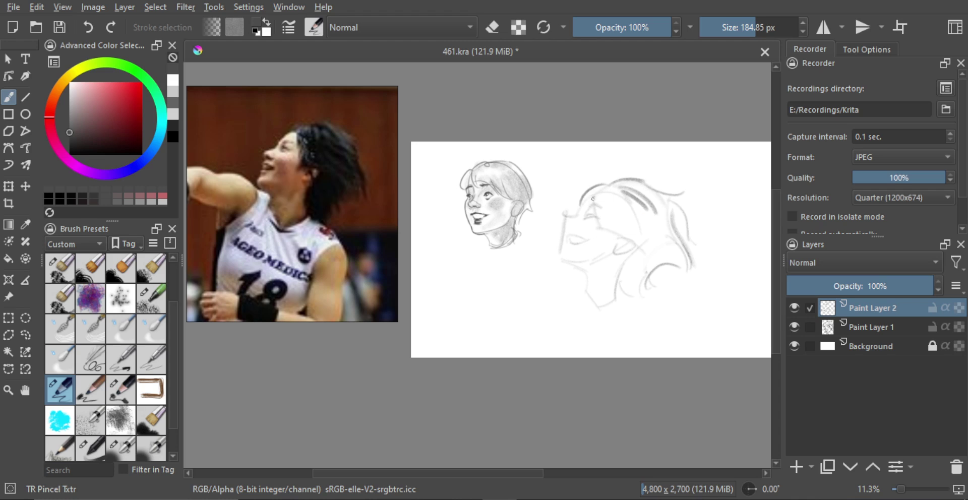
key("ctrl+z")
scroll(602, 217, "up", 1)
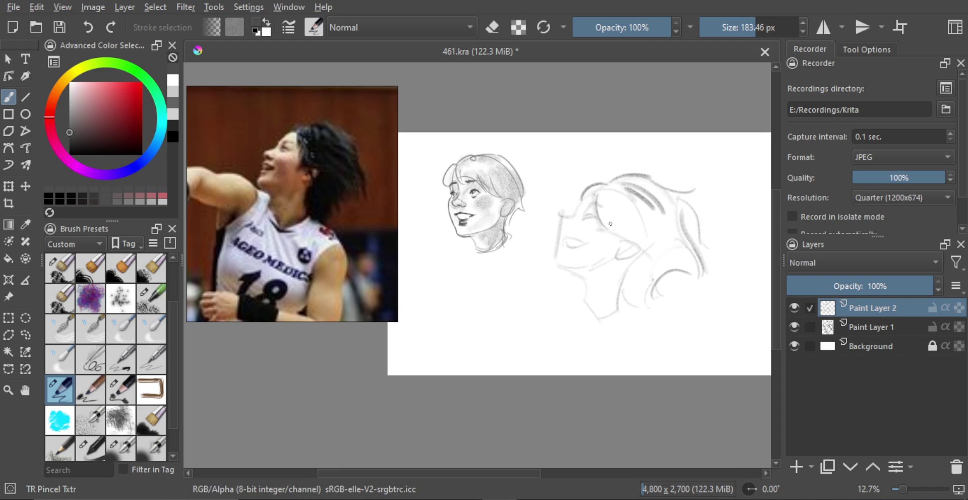
left_click_drag(601, 203, 637, 236)
key("ctrl+z")
left_click_drag(608, 207, 658, 253)
Switch to the TR Pincel Txtr3 preset, scale the second head sketch down and move it closer to the first head.
left_click(128, 386)
mouse_move(572, 259)
left_mouse_down()
mouse_move(577, 268)
mouse_move(595, 259)
left_mouse_up()
key("ctrl+t")
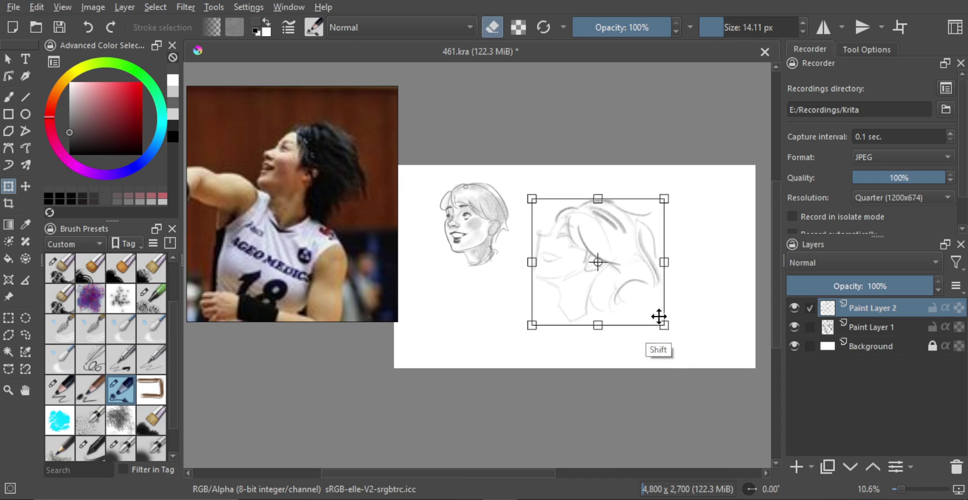
left_click_drag(659, 320, 653, 302)
left_click_drag(618, 275, 610, 261)
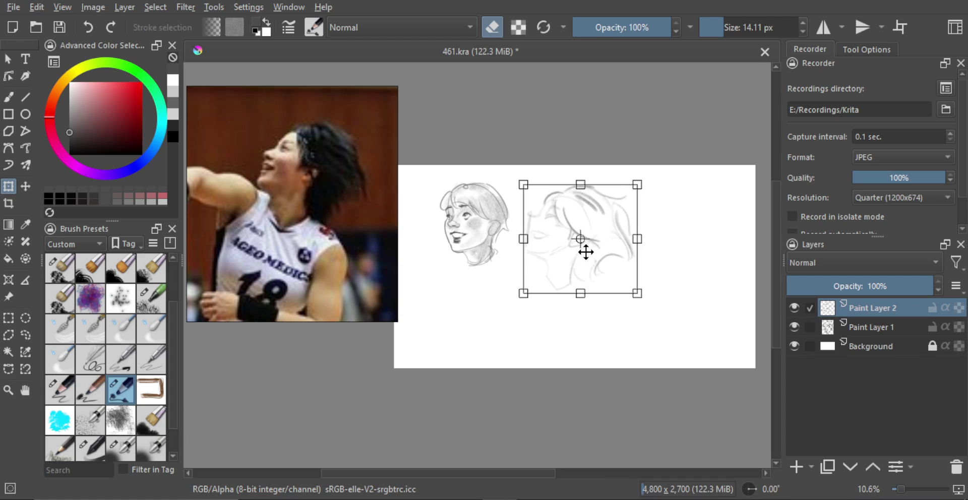
key("b")
Draw the upper lash line of the second head's eye with the brush at 15 px in drawing mode.
scroll(573, 234, "up", 3)
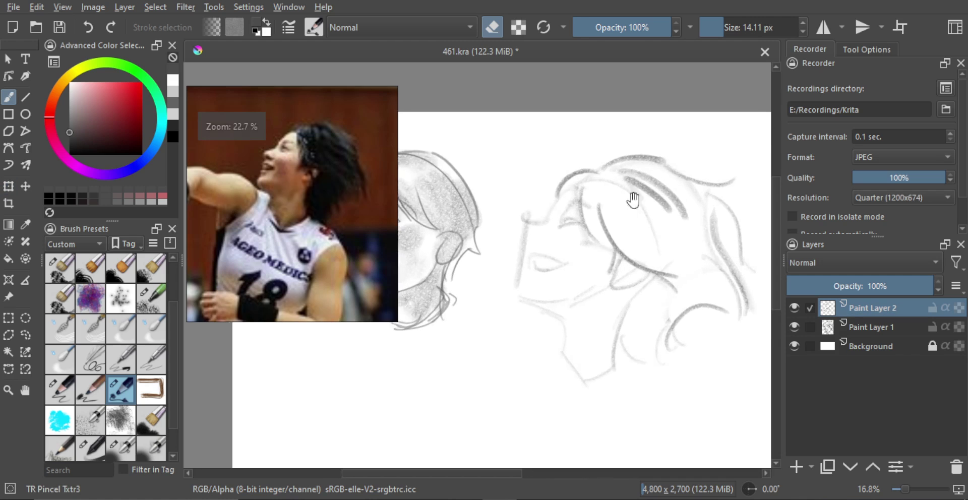
left_click_drag(597, 229, 599, 227, "shift")
key("e")
mouse_move(603, 219)
left_mouse_down()
mouse_move(613, 222)
mouse_move(602, 230)
left_mouse_up()
left_click_drag(602, 221, 613, 222)
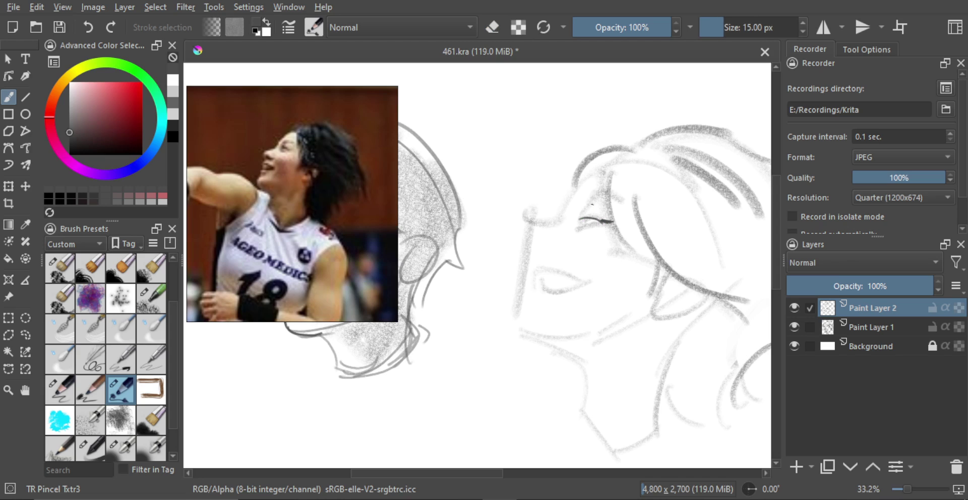
Darken the iris and lashes of the second head's eye, enlarging the brush from about 31 to 44 px.
key("bracketright")
key("e")
key("e")
key("bracketright")
key("bracketright")
scroll(597, 230, "down", 2)
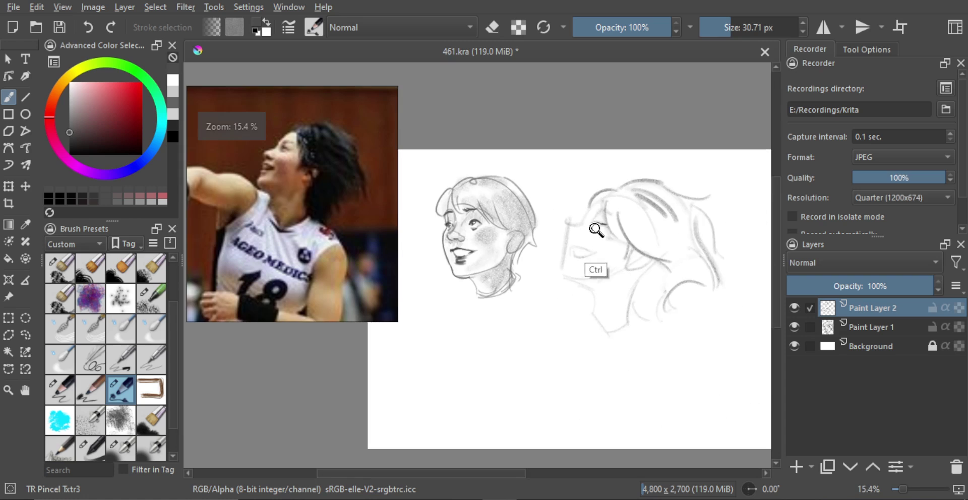
scroll(597, 230, "up", 2)
key("bracketright")
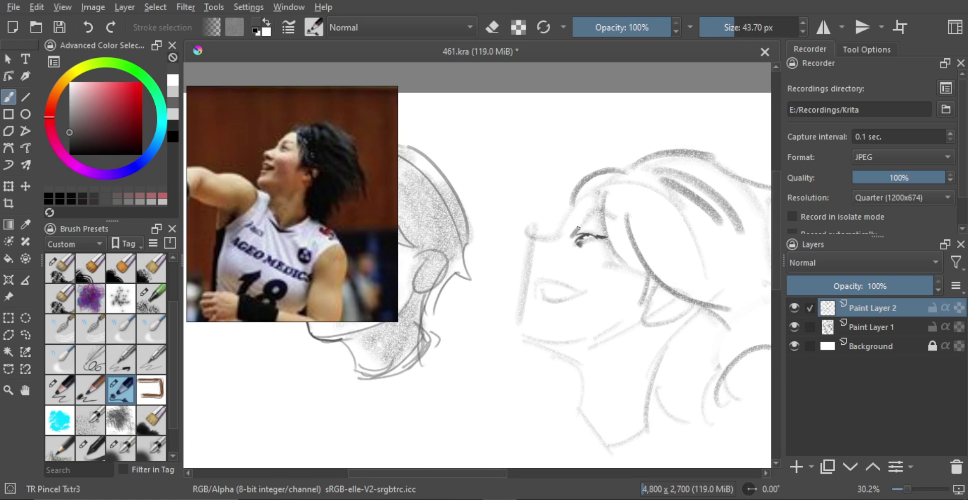
Clean up the eye's iris and lid, alternating between drawing and erase mode with the brush at about 58 and 27 px.
key("e")
key("bracketright")
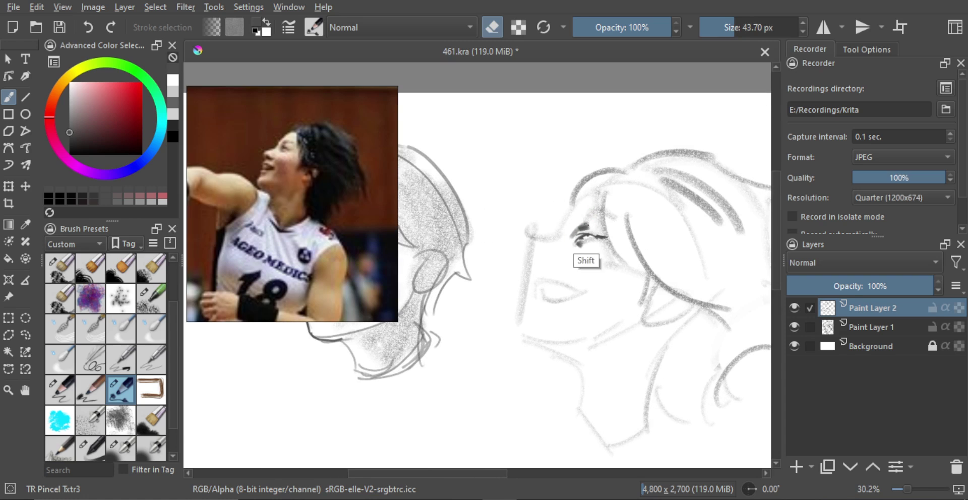
key("bracketright")
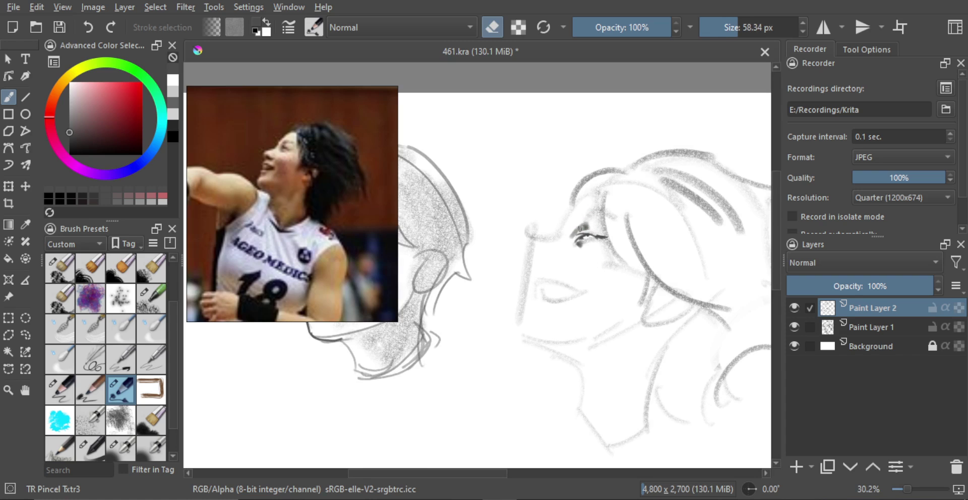
mouse_move(586, 236)
left_mouse_down()
mouse_move(574, 235)
mouse_move(582, 238)
left_mouse_up()
key("e")
scroll(585, 238, "up", 1)
key("e")
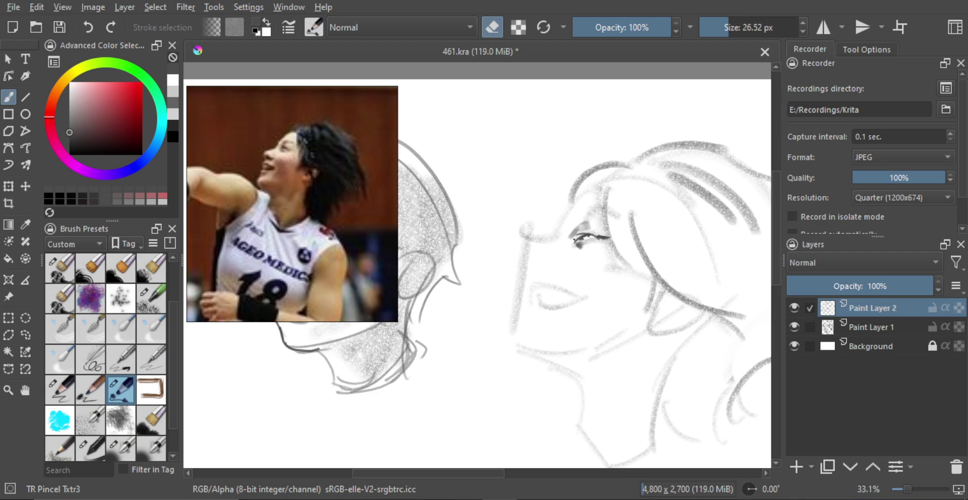
key("e")
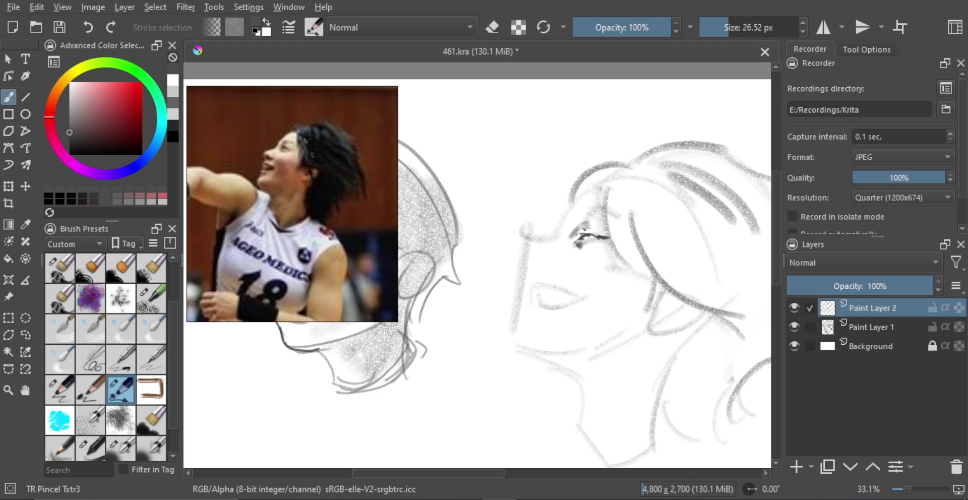
Draw the eyelid crease and the eyebrow above it, using brush sizes between about 20 and 31 px.
key("bracketleft")
key("ctrl+z")
left_click_drag(578, 231, 595, 203)
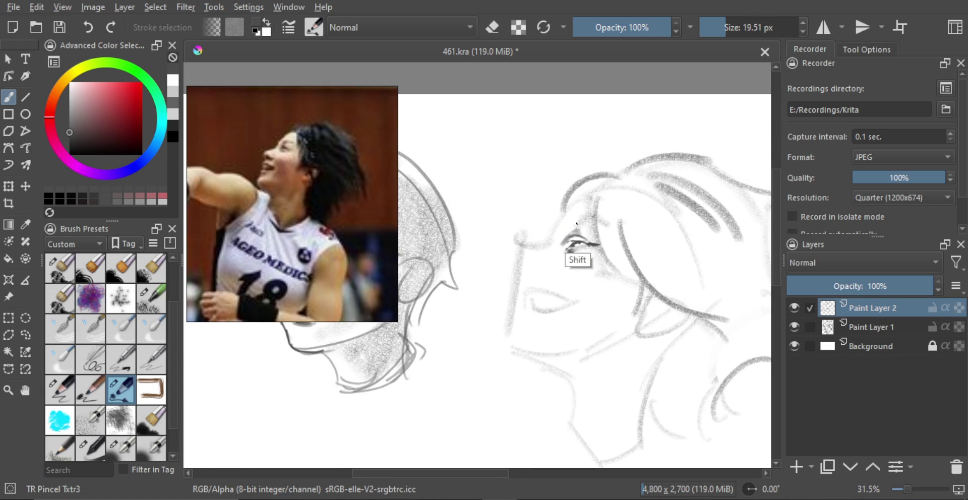
key("bracketright")
key("bracketright")
key("ctrl+z")
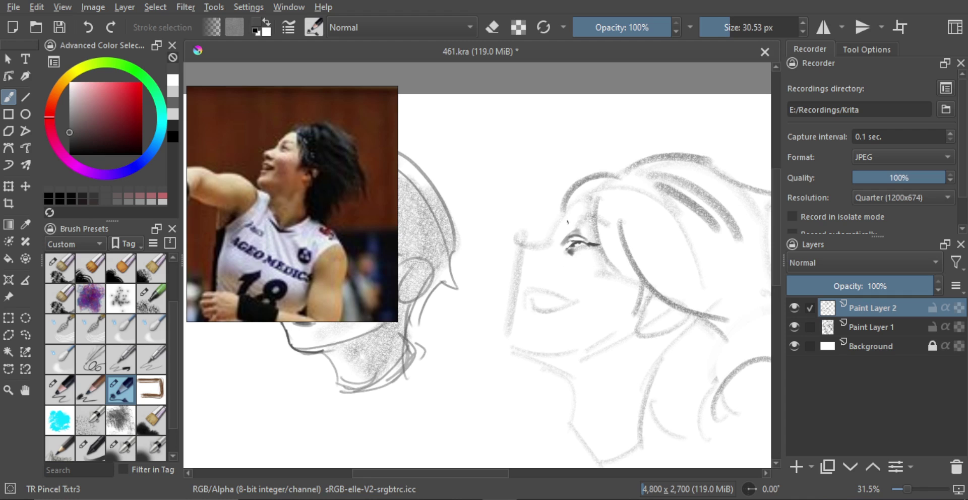
key("bracketleft")
mouse_move(578, 233)
left_mouse_down()
mouse_move(549, 247)
mouse_move(582, 200)
left_mouse_up()
key("ctrl+z")
key("bracketright")
key("ctrl+z")
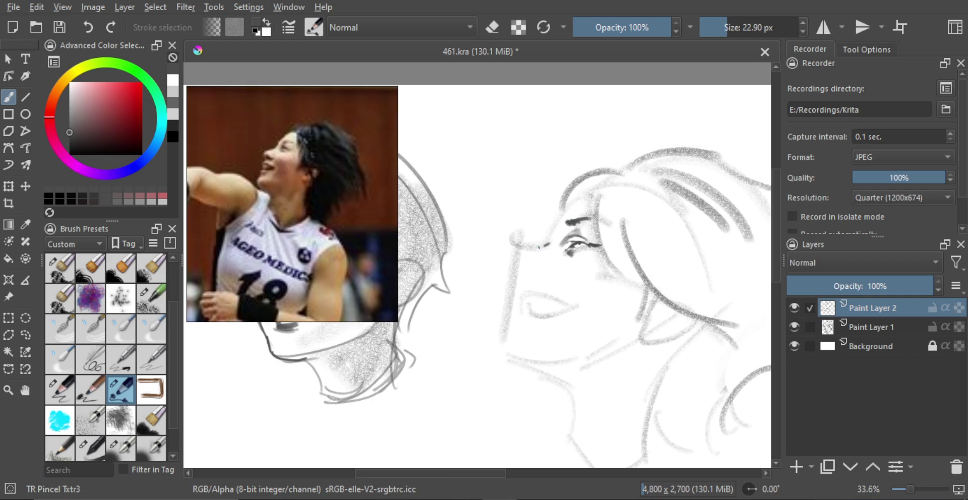
Outline the nose bridge, nose tip and nostril with the brush at about 18 px.
left_click_drag(539, 247, 550, 243)
key("ctrl+z")
mouse_move(547, 247)
left_mouse_down()
mouse_move(534, 248)
mouse_move(580, 204)
mouse_move(585, 231)
mouse_move(584, 215)
mouse_move(579, 227)
mouse_move(579, 214)
mouse_move(529, 237)
mouse_move(543, 229)
left_mouse_up()
key("ctrl+z")
key("ctrl+z")
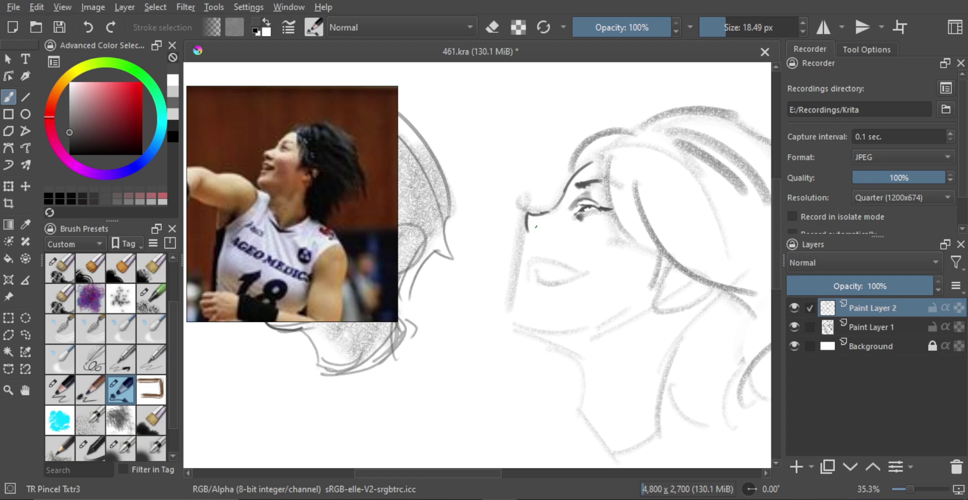
mouse_move(550, 271)
left_mouse_down()
mouse_move(549, 229)
mouse_move(534, 218)
mouse_move(528, 234)
left_mouse_up()
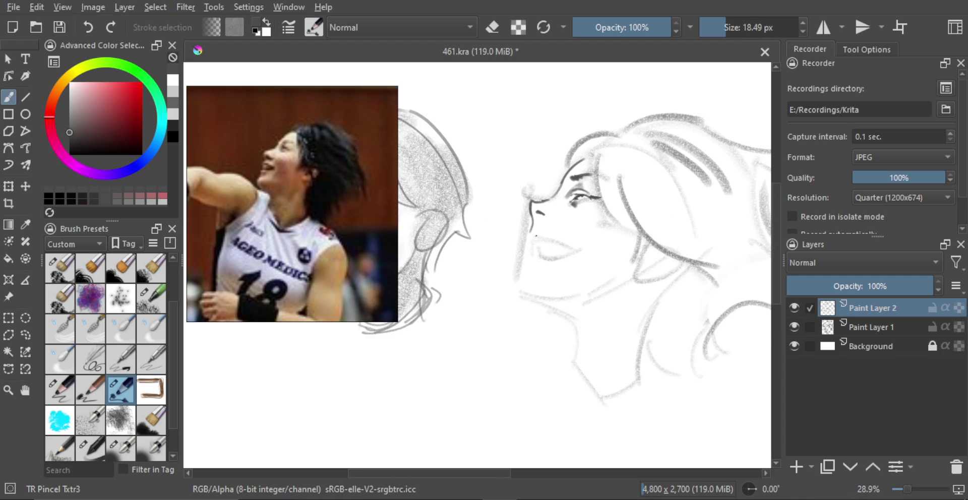
Draw the upper lip profile and the open smiling mouth, using the brush at about 21 px.
left_click(541, 244)
key("ctrl+z")
left_click_drag(533, 240, 546, 239)
key("ctrl+z")
key("ctrl+z")
left_click_drag(534, 240, 537, 246)
key("bracketright")
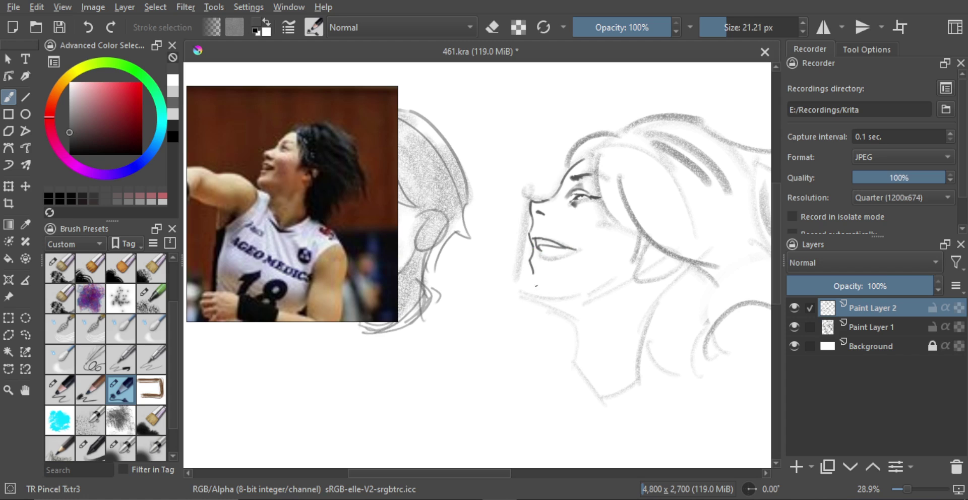
Undo the chin stroke and add the lower lip under the open mouth with the brush at about 28 px.
key("ctrl+z")
scroll(542, 263, "up", 1)
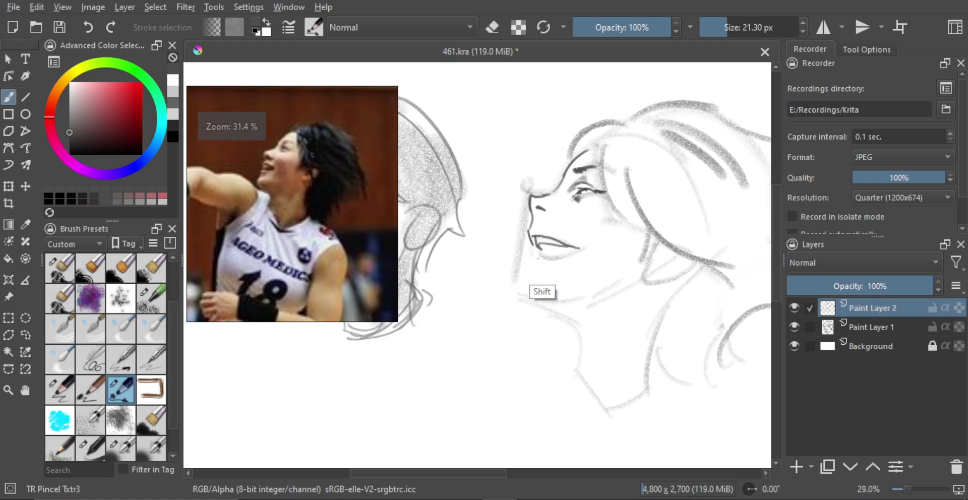
left_click_drag(543, 263, 546, 251, "shift")
key("bracketright")
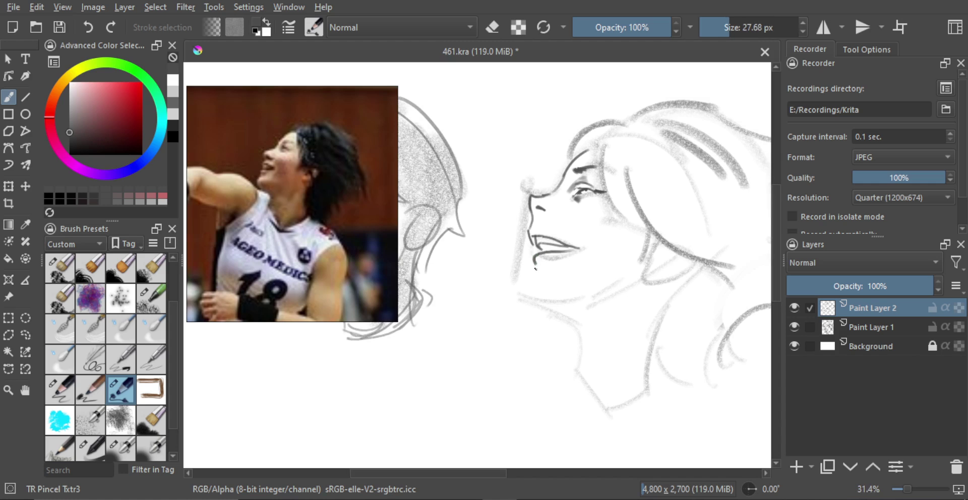
Draw the profile line from the lower lip around the chin and down the front of the neck.
left_click_drag(536, 269, 528, 282, "shift")
key("bracketleft")
key("ctrl+z")
left_click_drag(533, 246, 525, 292)
key("ctrl+z")
mouse_move(532, 247)
left_mouse_down()
mouse_move(522, 291)
mouse_move(575, 324)
left_mouse_up()
key("ctrl+z")
key("ctrl+z")
key("ctrl+z")
mouse_move(529, 300)
left_mouse_down()
mouse_move(568, 313)
mouse_move(575, 336)
mouse_move(566, 317)
mouse_move(558, 359)
left_mouse_up()
key("ctrl+z")
mouse_move(573, 324)
left_mouse_down()
mouse_move(585, 271)
mouse_move(578, 299)
mouse_move(548, 274)
left_mouse_up()
Touch up the mouth in erase mode at about 27 px, then thicken both lips with the brush at about 31 to 34 px.
key("e")
left_click_drag(550, 282, 574, 285, "shift")
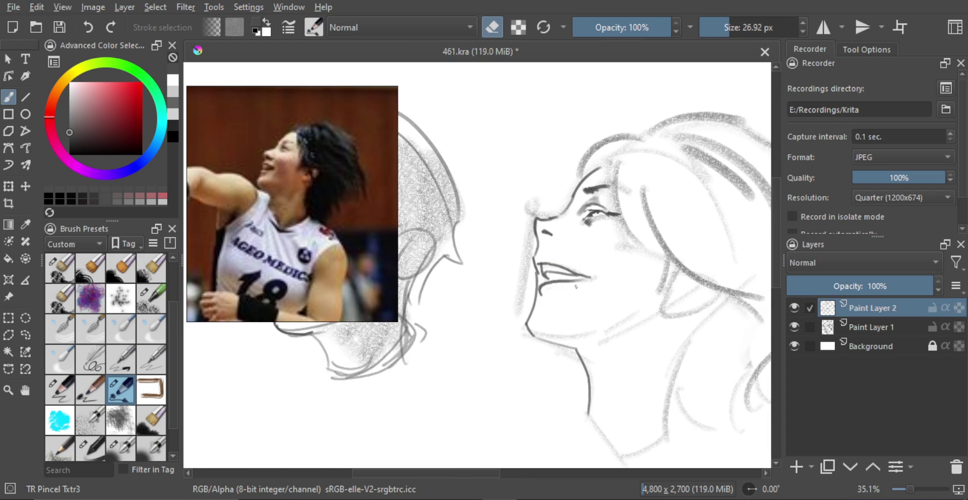
key("bracketleft")
key("e")
key("bracketright")
key("bracketright")
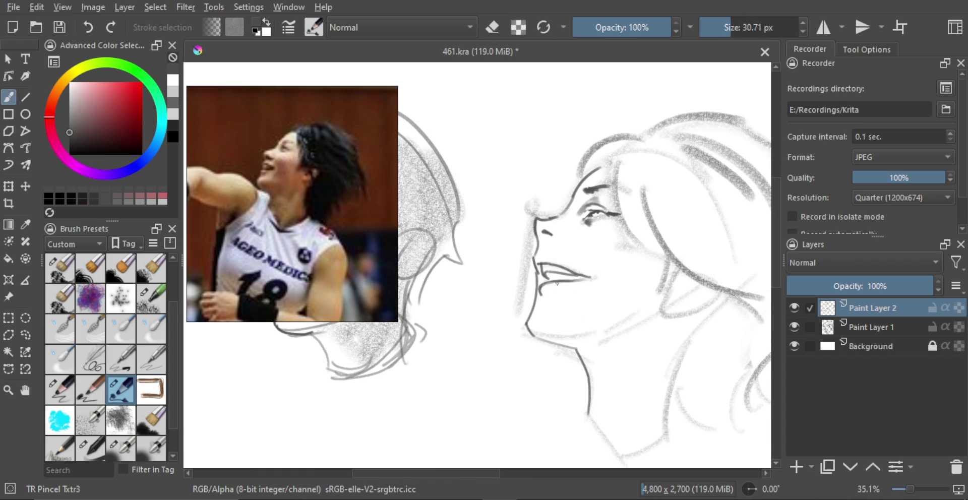
key("bracketright")
mouse_move(541, 292)
left_mouse_down()
mouse_move(564, 288)
mouse_move(544, 256)
mouse_move(534, 259)
mouse_move(575, 271)
mouse_move(538, 258)
left_mouse_up()
key("bracketright")
key("ctrl+z")
key("bracketleft")
Check the second head's proportions in a mirrored view of the whole sketch and restore the normal view.
key("minus")
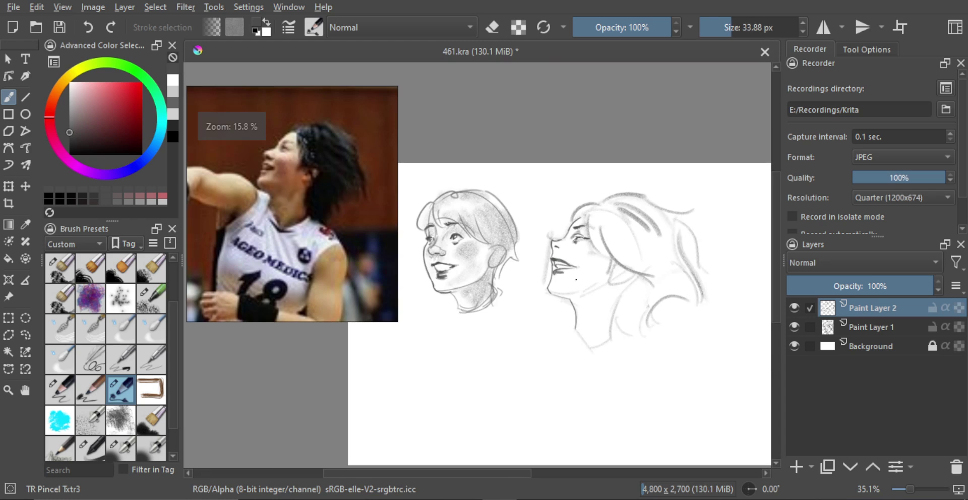
key("m")
key("m")
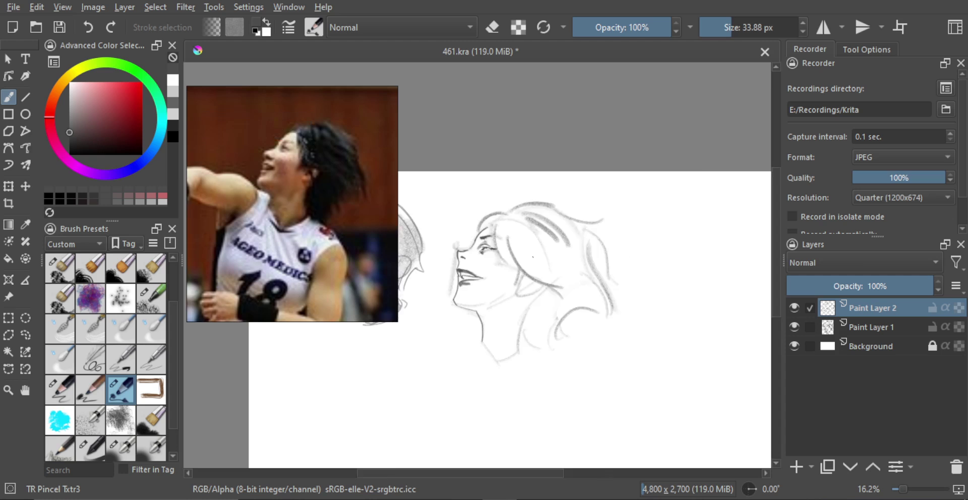
Refine the lips and mouth opening, alternating between erase and drawing mode with the brush at about 24 to 29 px.
key("plus")
key("plus")
key("plus")
key("plus")
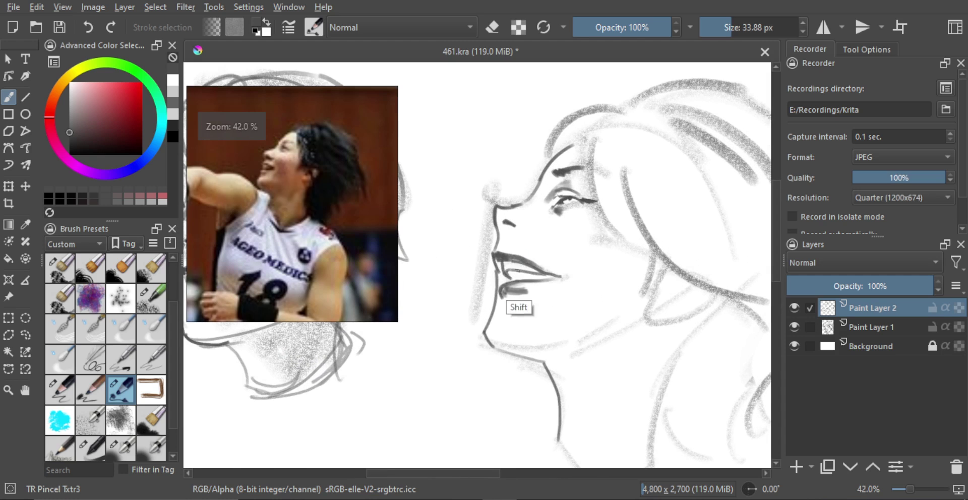
key("e")
key("bracketleft")
key("bracketleft")
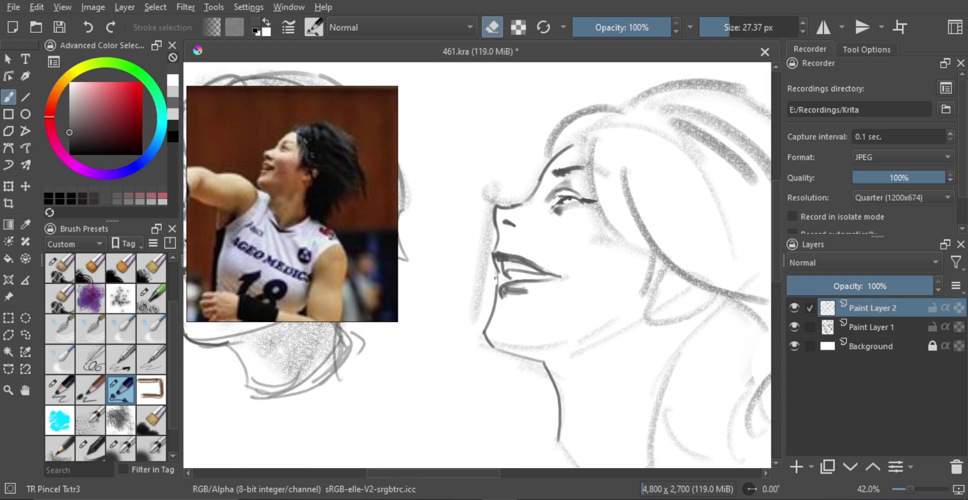
key("e")
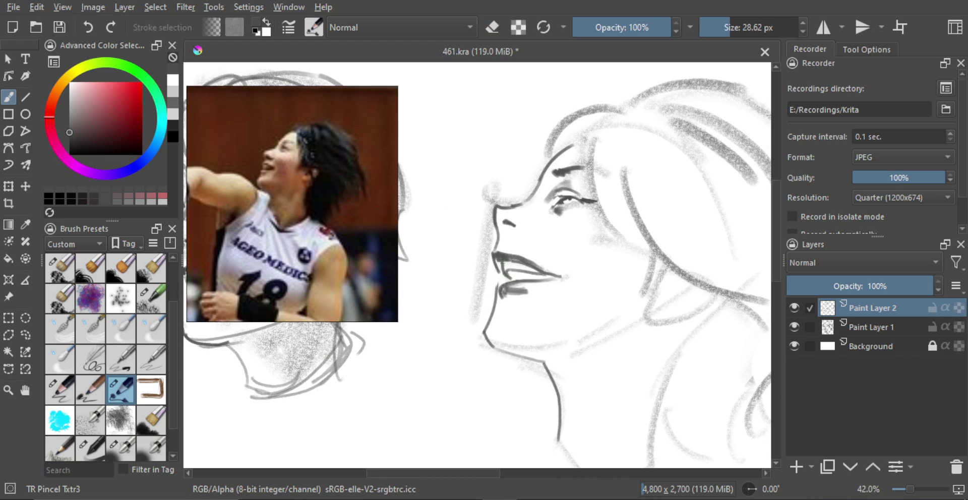
key("e")
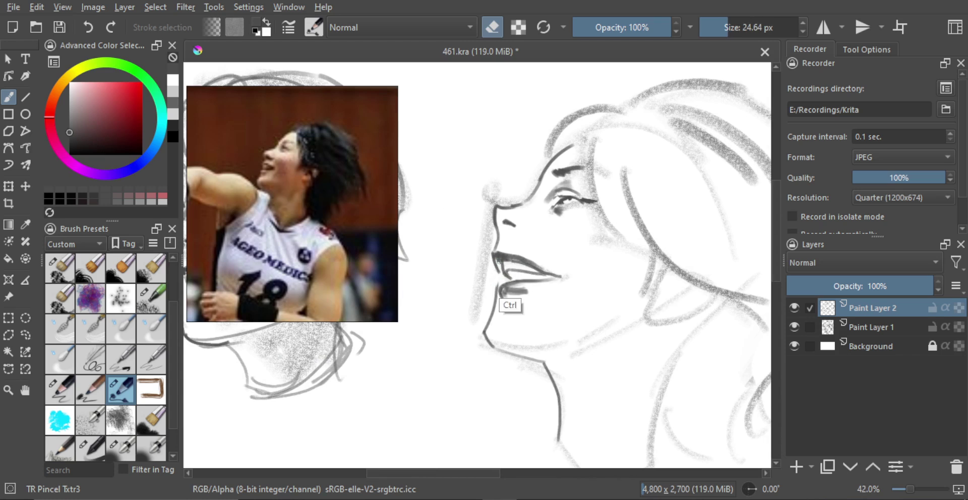
key("bracketleft")
key("bracketleft")
key("bracketright")
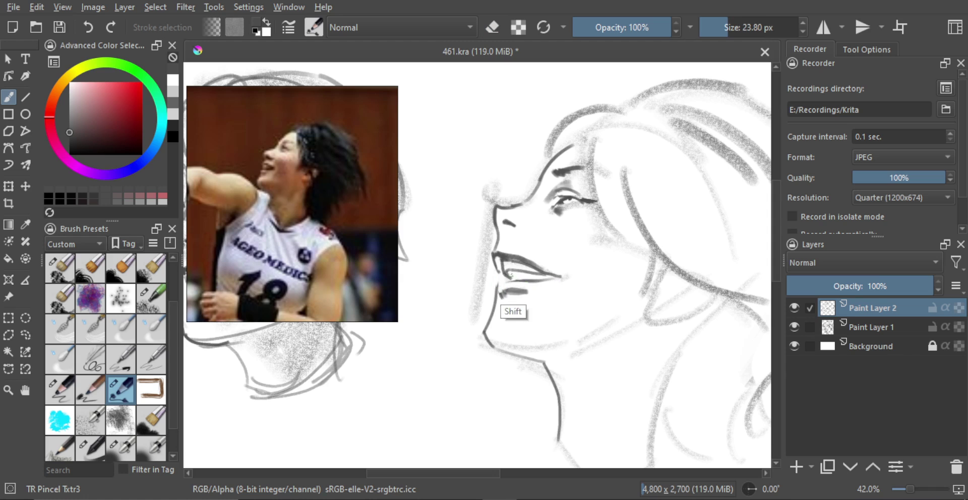
Darken the second head's mouth opening and trim the lip edges, alternating drawing and erase mode with the brush at about 17 to 32 px.
key("e")
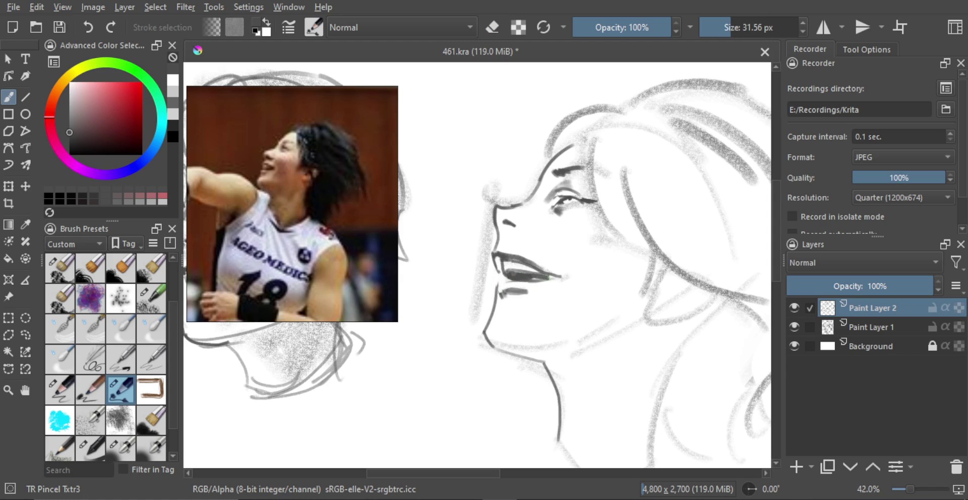
scroll(560, 285, "down", 4)
scroll(562, 304, "up", 3)
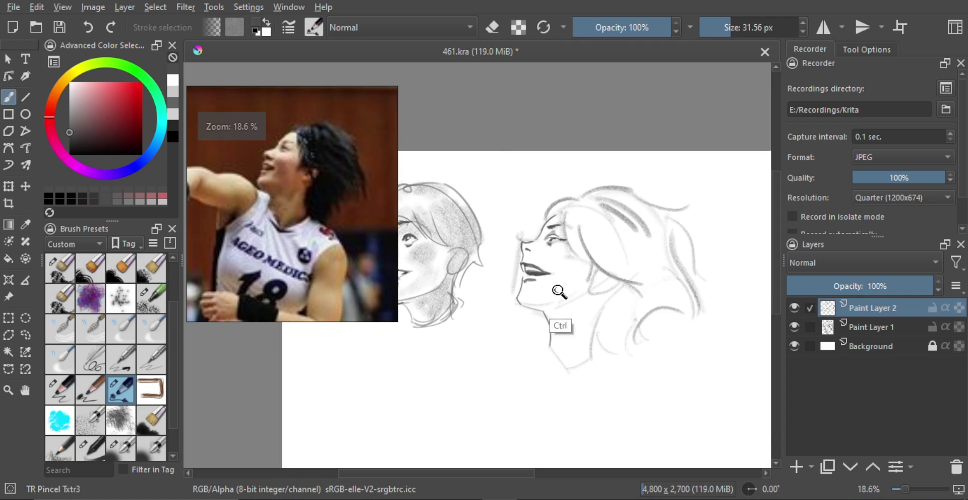
key("e")
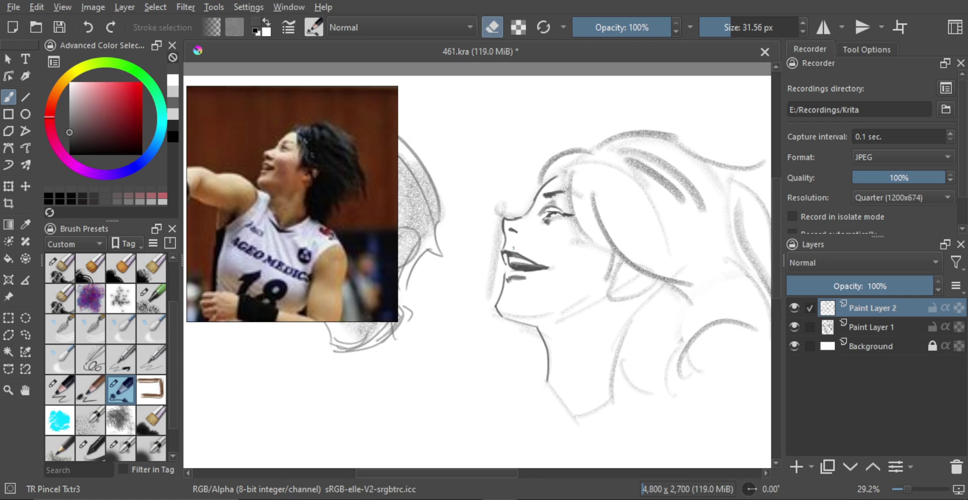
left_click_drag(516, 256, 506, 268, "shift")
scroll(512, 272, "up", 1)
key("e")
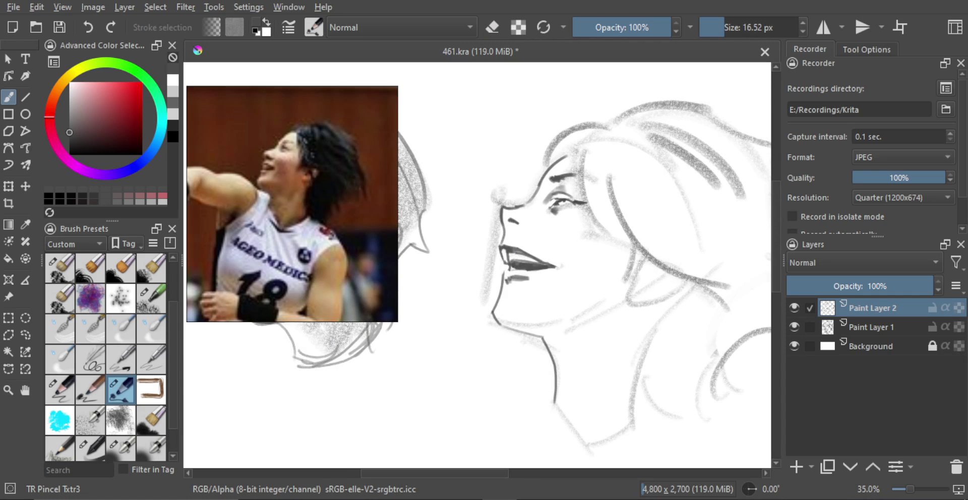
Touch up the nose and shade its wing and the cheek below the eye with the TR Pincel Txtr brush at about 183 px.
scroll(529, 287, "down", 6)
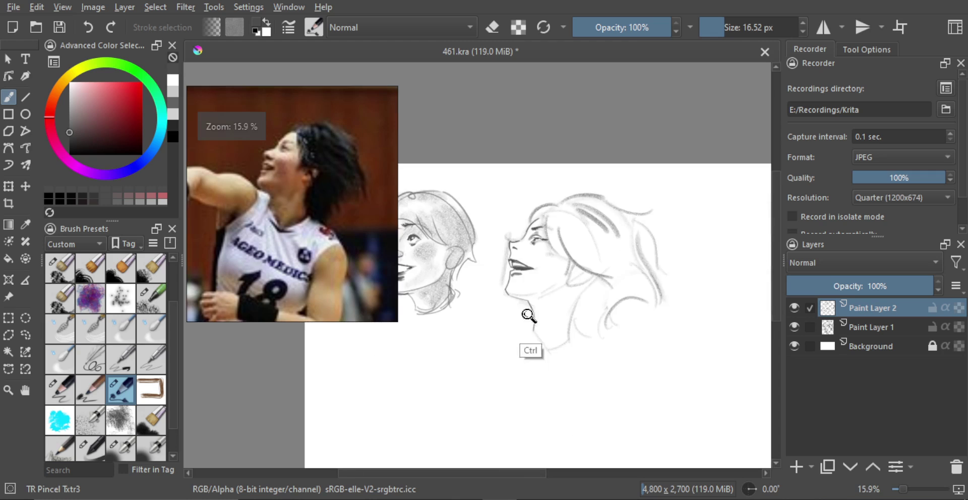
scroll(536, 289, "up", 5)
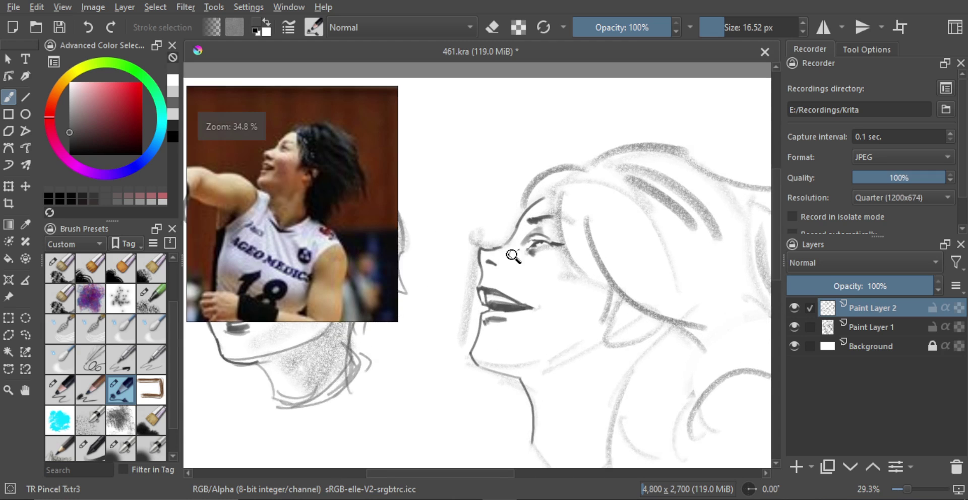
mouse_move(493, 272)
left_mouse_down()
mouse_move(527, 268)
mouse_move(502, 277)
left_mouse_up()
key("e")
left_click(60, 390)
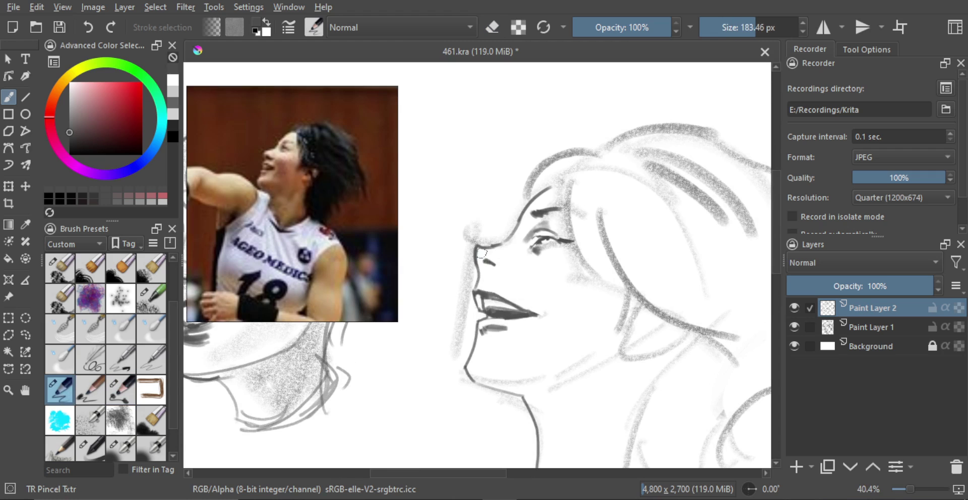
left_click_drag(485, 262, 488, 261)
mouse_move(492, 265)
left_mouse_down()
mouse_move(495, 253)
mouse_move(498, 265)
mouse_move(482, 258)
mouse_move(496, 348)
mouse_move(532, 268)
left_mouse_up()
Rework the lower lip with the TR Pincel Txtr3 brush at about 22 px, erasing the loose strokes beneath it.
left_click(120, 390)
key("e")
key("e")
scroll(531, 269, "up", 2)
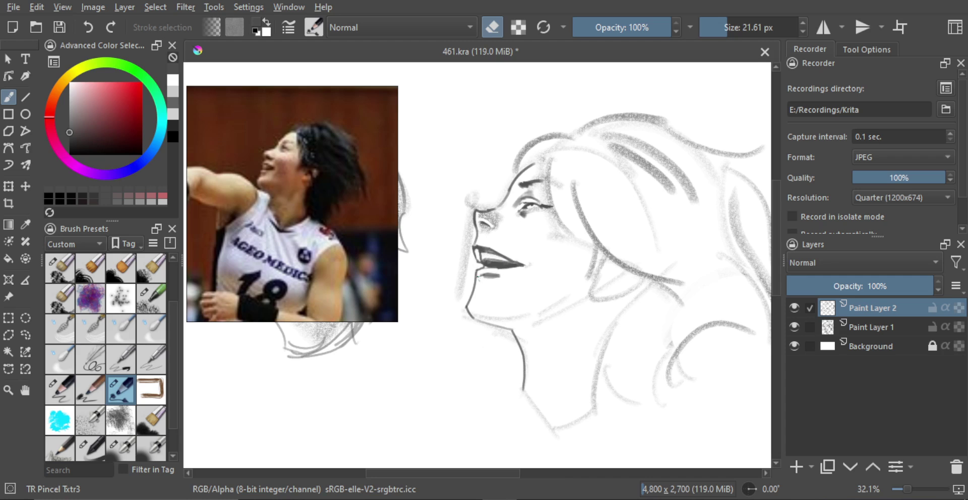
left_click_drag(490, 275, 503, 272)
key("e")
mouse_move(528, 274)
left_mouse_down("ctrl")
mouse_move(528, 283)
mouse_move(540, 273)
mouse_move(533, 255)
mouse_move(503, 275)
left_mouse_up("ctrl")
Add soft shading to the lower lip with the TR Pincel Txtr brush, starting at about 197 px.
left_click(59, 390)
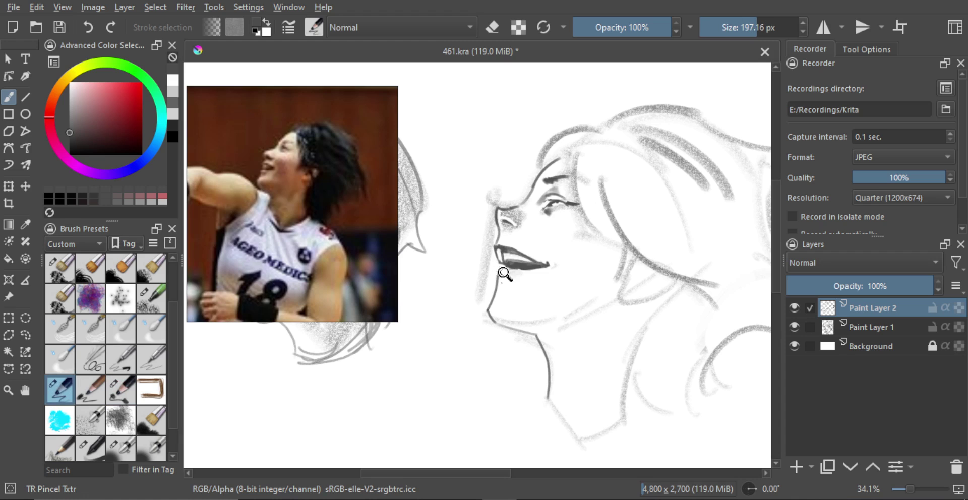
key("e")
key("ctrl+z")
key("e")
mouse_move(506, 281)
left_mouse_down("shift")
mouse_move(491, 281)
mouse_move(522, 281)
mouse_move(510, 448)
left_mouse_up("shift")
Clean up the mouth with the TR Pincel Txtr3 brush in erase mode at about 16 px, then check both heads together.
mouse_move(542, 302)
left_mouse_down("ctrl")
mouse_move(559, 269)
mouse_move(522, 245)
mouse_move(556, 244)
mouse_move(536, 245)
left_mouse_up("ctrl")
left_click(121, 389)
key("e")
key("ctrl+z")
key("bracketleft")
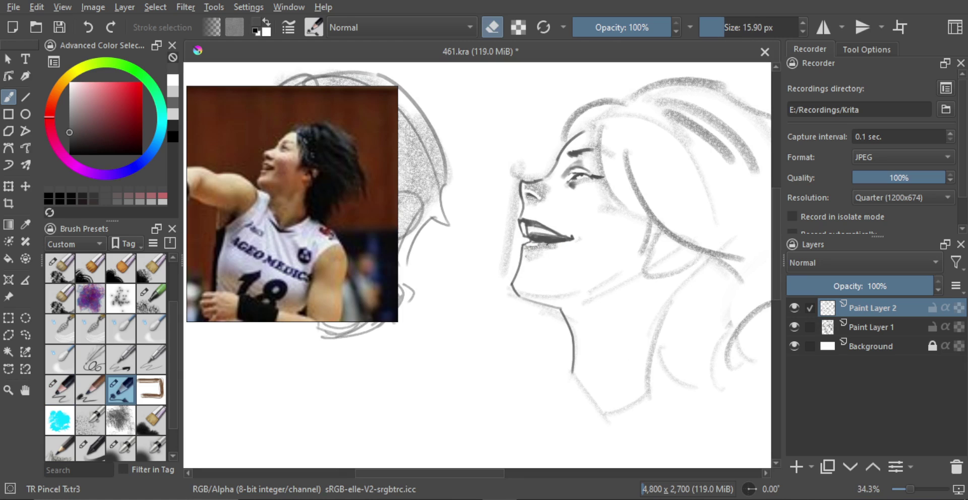
left_click_drag(562, 248, 562, 303)
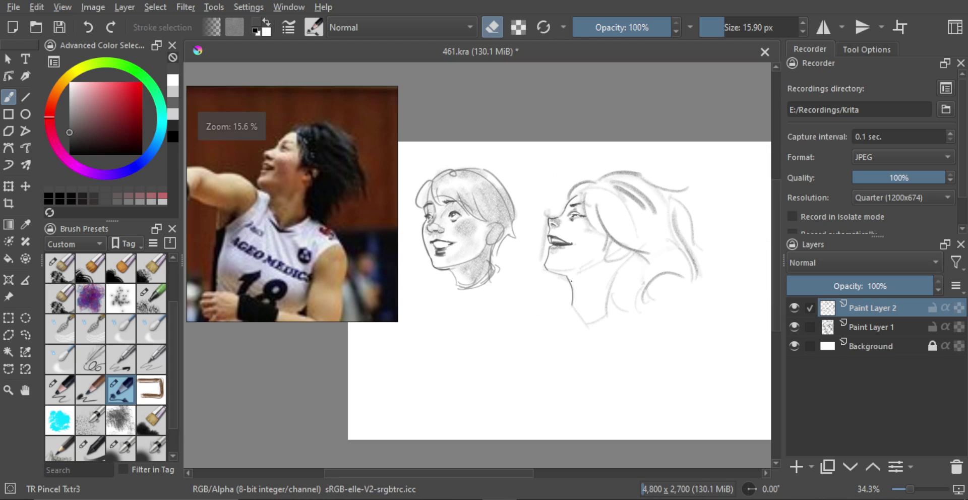
left_click_drag(600, 220, 547, 243)
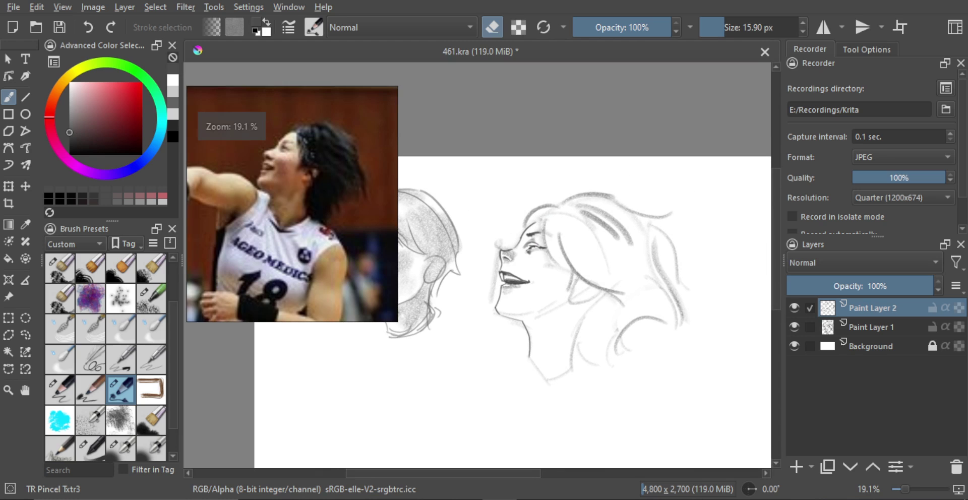
Extend the second head's neck line down to the pointed neck base in drawing mode with the brush at about 21 px.
key("e")
key("bracketright")
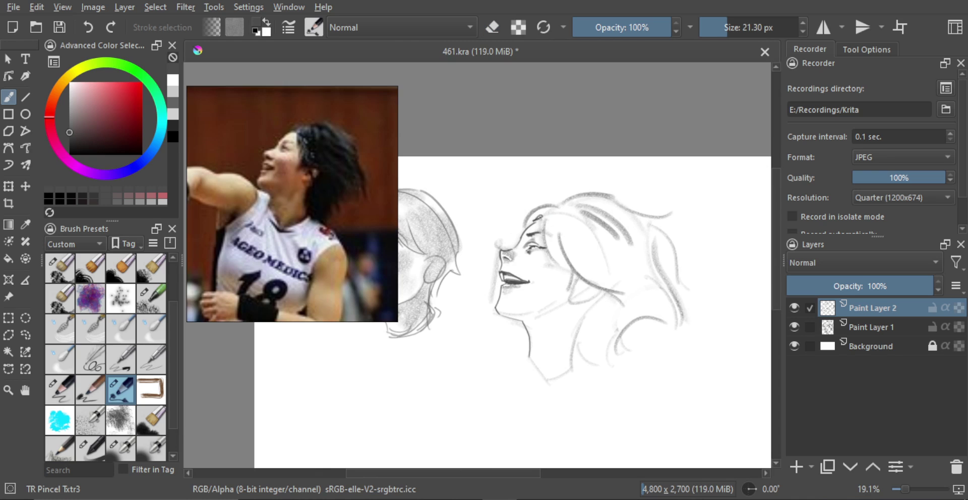
mouse_move(552, 228)
left_mouse_down()
mouse_move(558, 284)
mouse_move(541, 275)
mouse_move(540, 257)
left_mouse_up()
key("bracketleft")
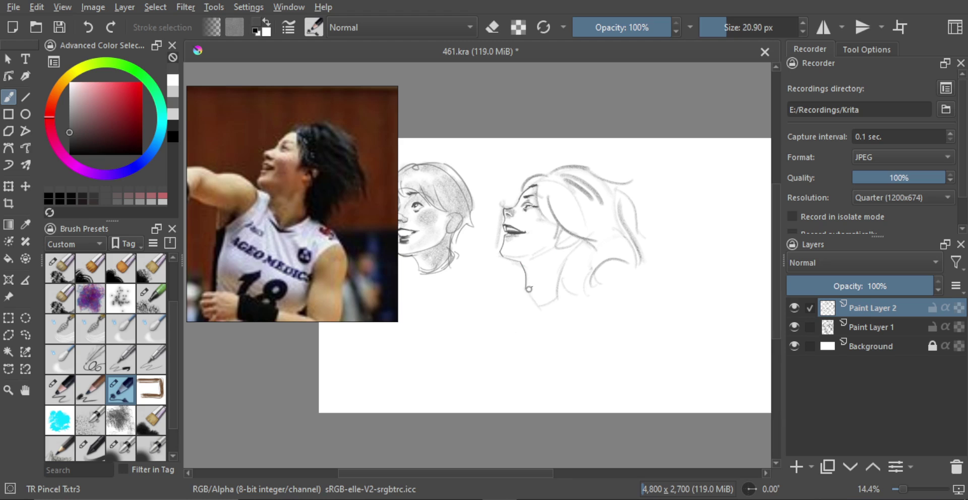
key("bracketright")
key("bracketright")
left_click_drag(527, 288, 532, 297)
key("bracketleft")
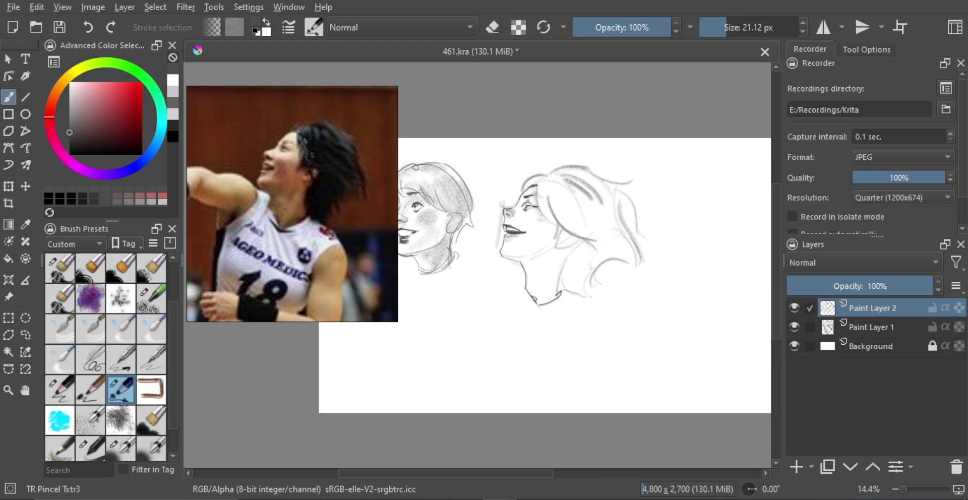
mouse_move(594, 279)
left_mouse_down()
mouse_move(600, 295)
mouse_move(586, 265)
mouse_move(582, 282)
mouse_move(590, 277)
left_mouse_up()
Select Paint Layer 1 together with Paint Layer 2, move both heads toward the canvas's upper-left corner and scale them down slightly.
key("ctrl+t")
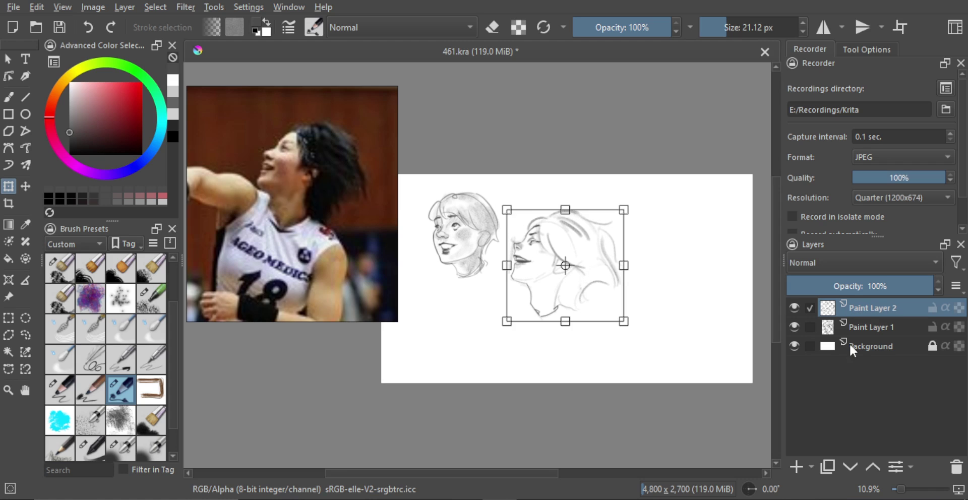
left_click(810, 327)
scroll(637, 302, "down", 1)
key("t")
mouse_move(637, 302)
left_mouse_down()
mouse_move(663, 310)
mouse_move(597, 292)
mouse_move(607, 294)
left_mouse_up()
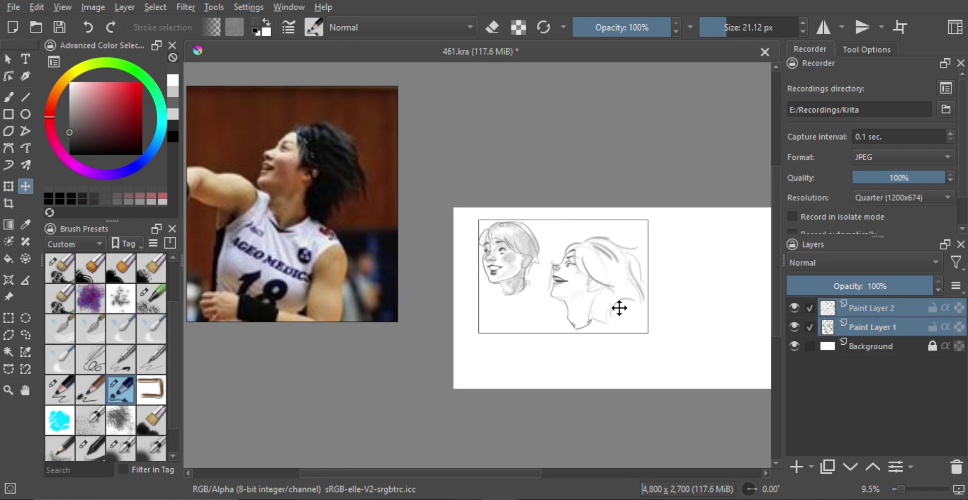
key("ctrl+t")
left_click_drag(648, 331, 621, 302, "shift")
Add a new paint layer above Paint Layer 2 and frame the long-ponytailed player on the teal court in the reference board.
left_click(867, 307)
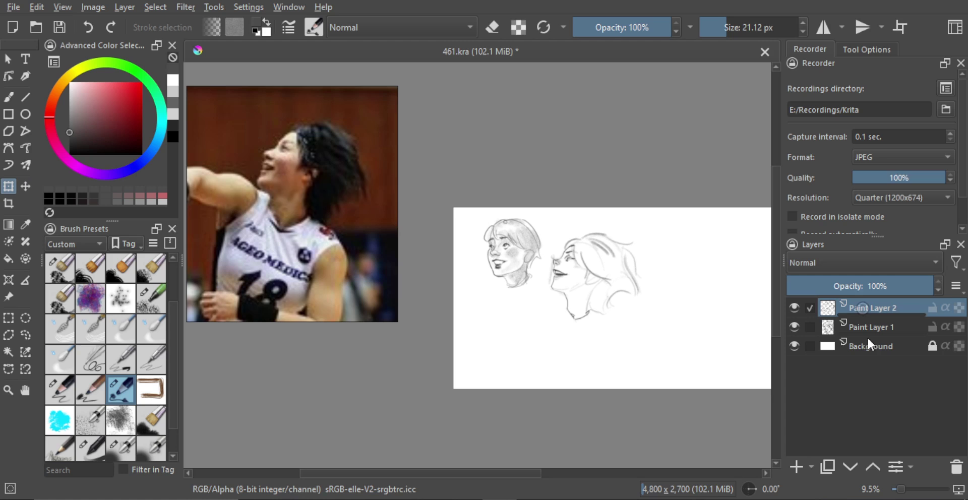
left_click(796, 467)
left_click(316, 242)
scroll(322, 243, "down", 8)
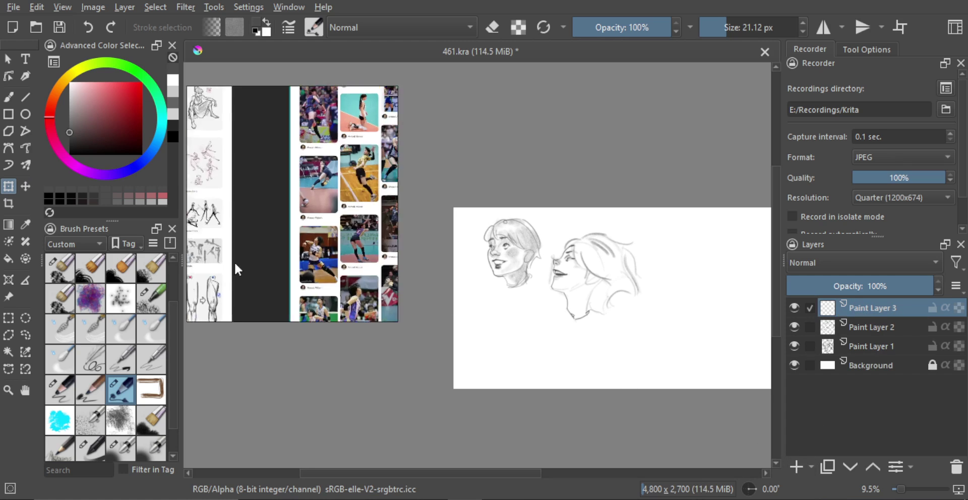
scroll(274, 256, "up", 4)
left_click_drag(322, 196, 300, 241, "alt")
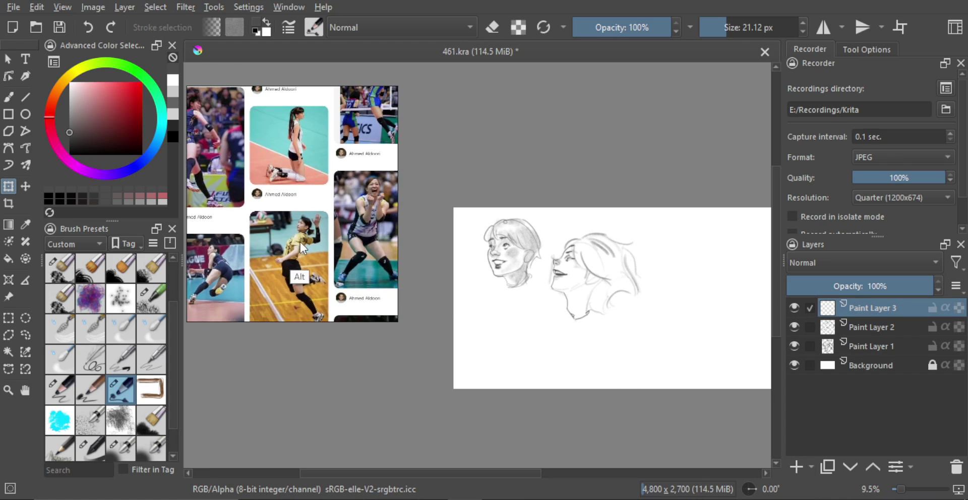
left_click_drag(306, 178, 283, 260, "alt")
scroll(265, 223, "up", 6)
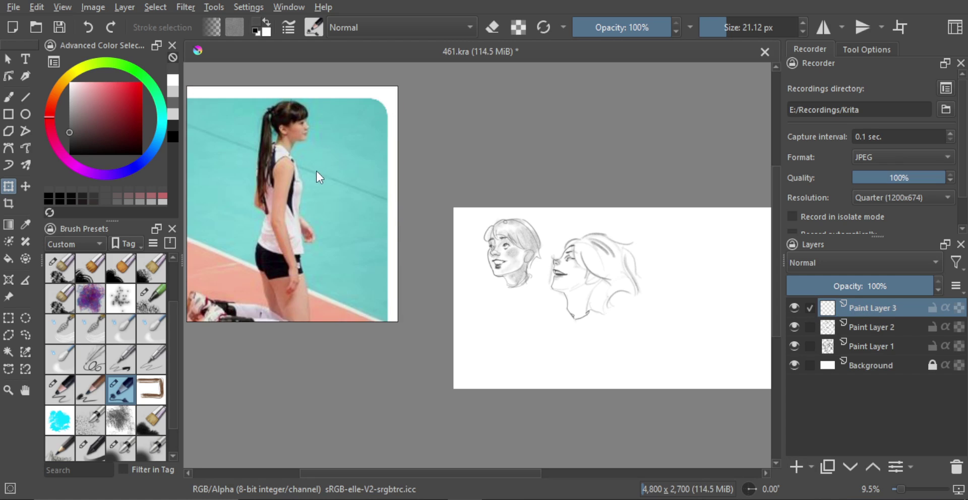
scroll(310, 212, "up", 1)
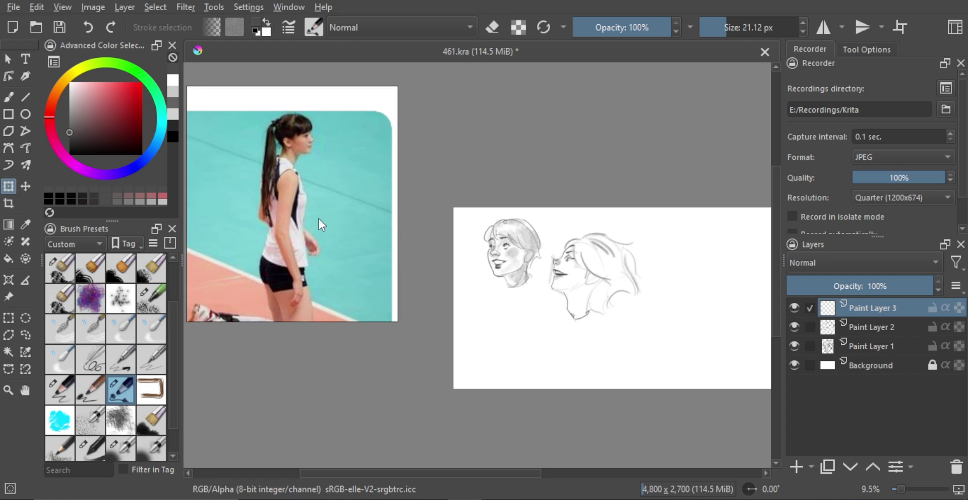
scroll(315, 216, "up", 4)
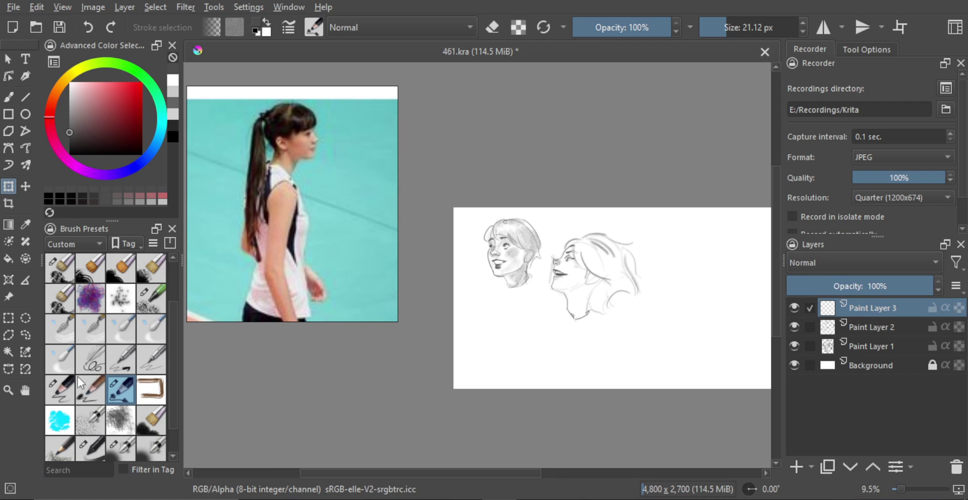
Choose the TR Pincel Txtr brush and move the second head on Paint Layer 2 down, diagonally below the first head.
left_click(66, 388)
mouse_move(696, 272)
left_mouse_down()
mouse_move(605, 264)
mouse_move(646, 267)
left_mouse_up()
scroll(602, 270, "up", 1)
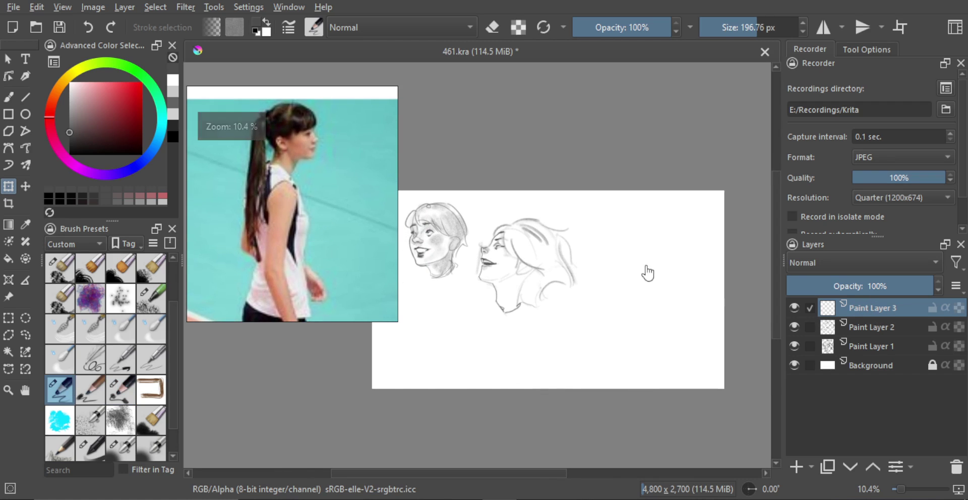
left_click(868, 327)
key("t")
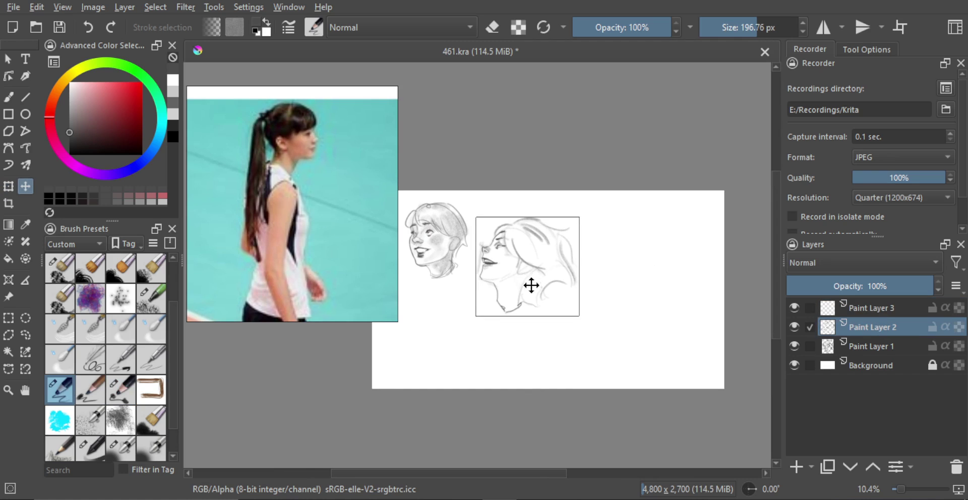
left_click_drag(531, 285, 516, 324)
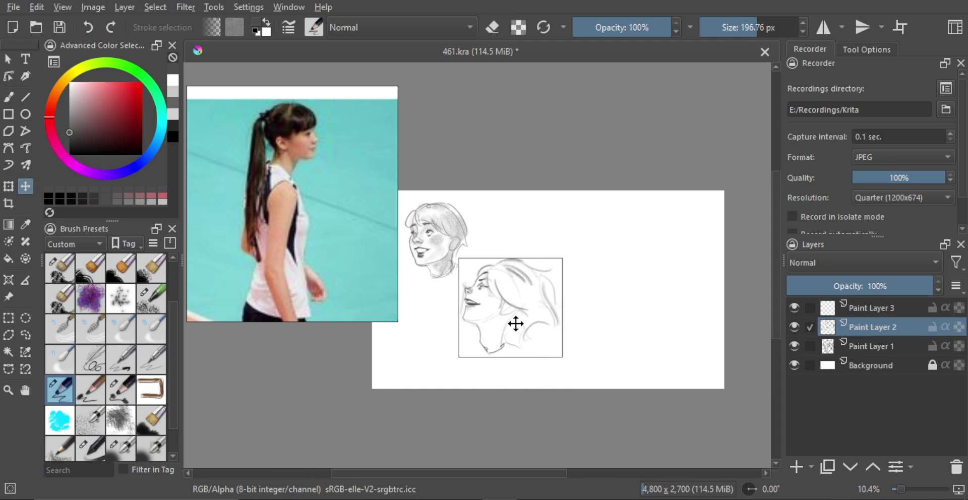
On Paint Layer 3, sketch the third figure's round cranium and back of the neck with the brush at about 169 px.
left_click(863, 308)
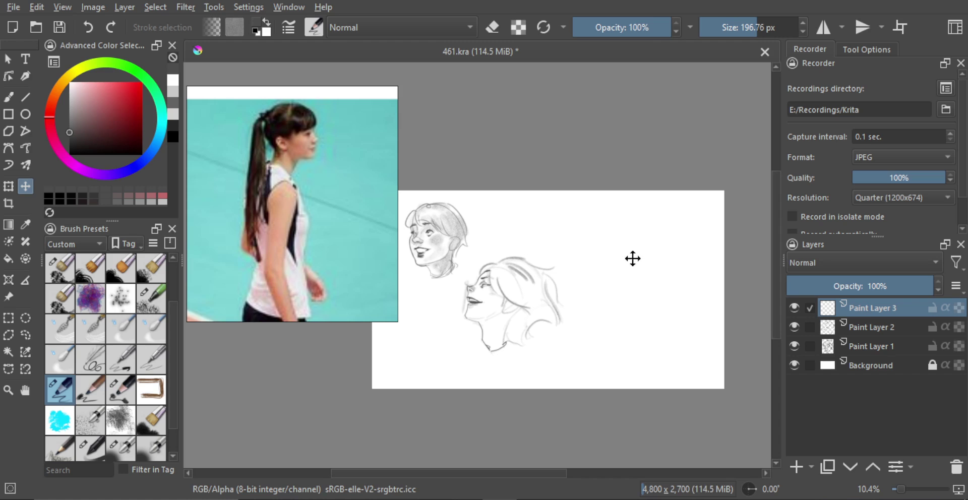
key("b")
scroll(625, 249, "up", 1)
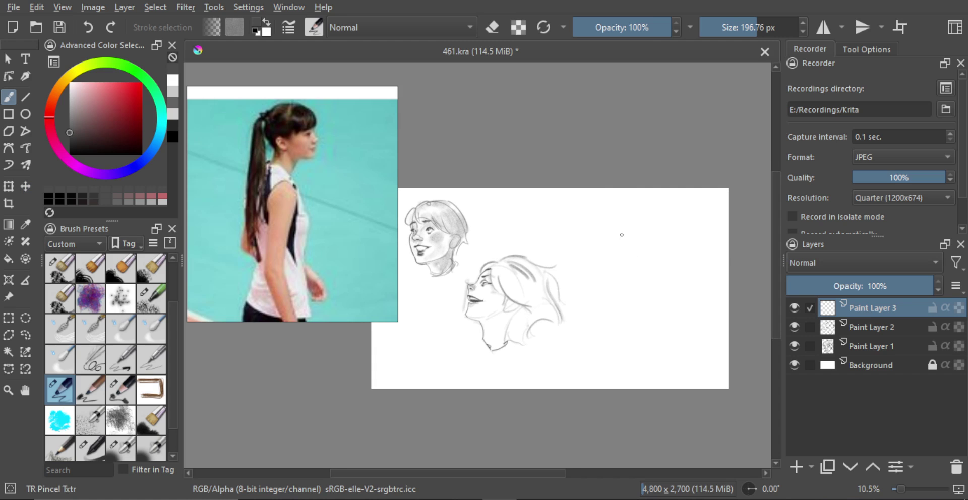
left_click_drag(600, 236, 611, 249, "shift")
left_click_drag(617, 252, 606, 272)
key("ctrl+z")
mouse_move(593, 228)
left_mouse_down()
mouse_move(651, 217)
mouse_move(655, 250)
mouse_move(668, 261)
mouse_move(643, 284)
left_mouse_up()
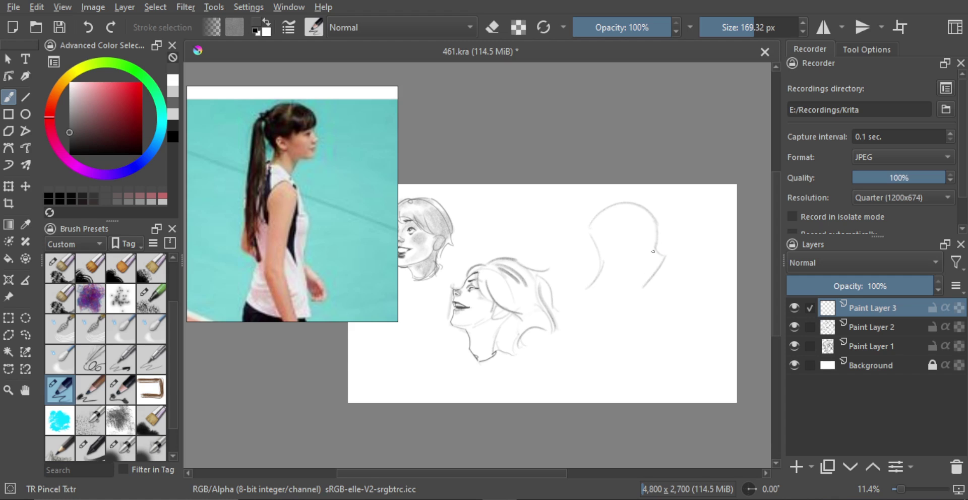
Block in the third figure's face profile, jaw and front of the neck, then add the shoulder line.
key("ctrl+z")
mouse_move(663, 255)
left_mouse_down()
mouse_move(651, 289)
mouse_move(652, 281)
mouse_move(620, 278)
left_mouse_up()
key("ctrl+z")
mouse_move(630, 283)
left_mouse_down()
mouse_move(614, 304)
mouse_move(588, 295)
mouse_move(618, 326)
left_mouse_up()
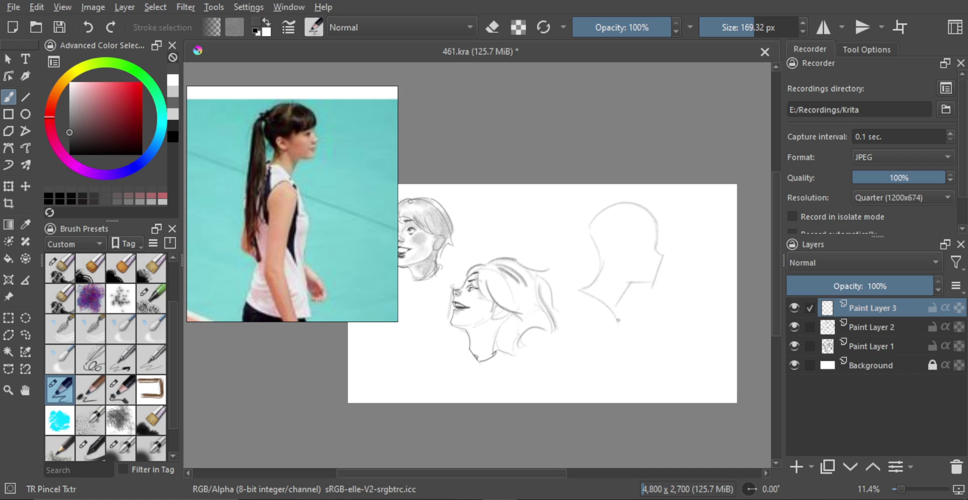
Sketch the third figure's shoulder, upper arm and chest contour, redoing unsatisfactory strokes.
key("ctrl+z")
mouse_move(577, 288)
left_mouse_down()
mouse_move(620, 322)
mouse_move(616, 306)
mouse_move(579, 339)
left_mouse_up()
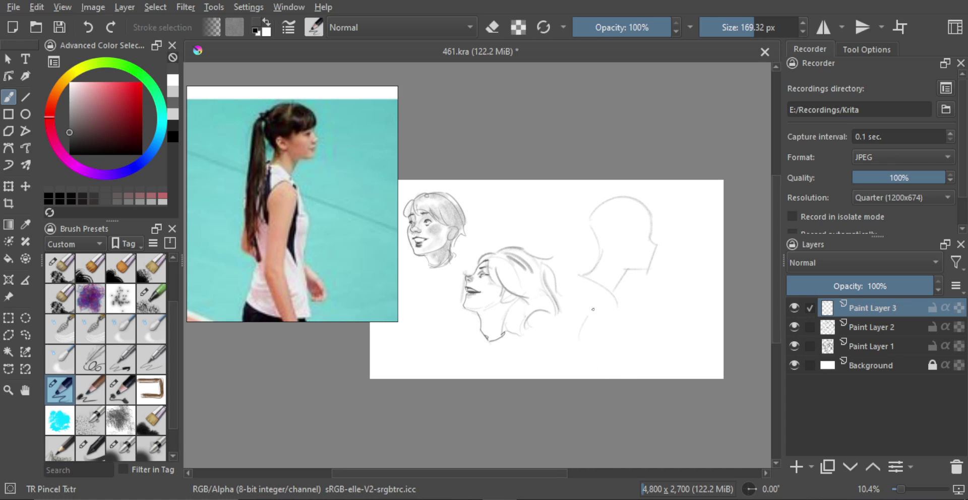
left_click_drag(602, 301, 622, 318)
left_click_drag(619, 315, 605, 351)
key("ctrl+z")
left_click_drag(619, 319, 614, 367)
left_click_drag(618, 291, 629, 335)
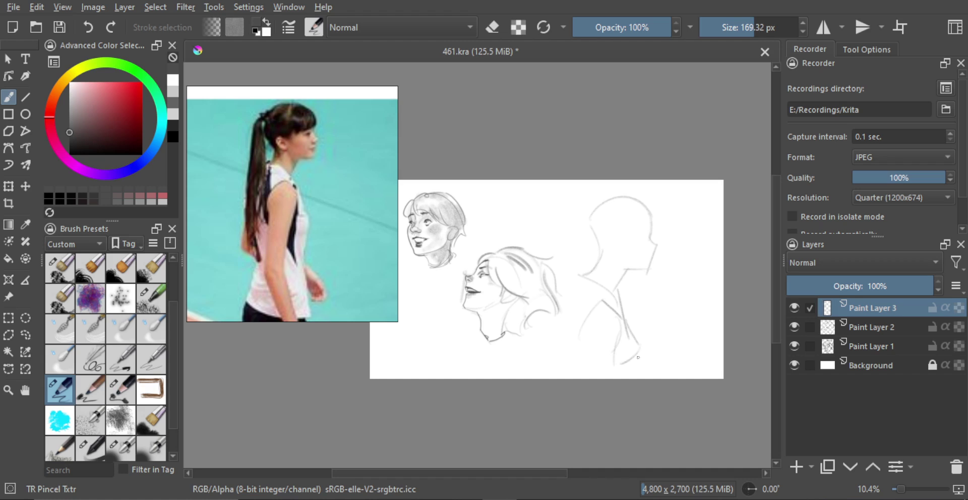
key("ctrl+z")
Reinforce the back of the neck and draw the third figure's back contour down toward the waist, retrying strokes as needed.
left_click_drag(601, 254, 587, 274)
key("e")
key("e")
left_click_drag(582, 281, 561, 348)
key("ctrl+z")
left_click_drag(581, 277, 569, 324)
key("ctrl+z")
mouse_move(577, 275)
left_mouse_down()
mouse_move(561, 328)
mouse_move(577, 367)
left_mouse_up()
key("ctrl+z")
left_click_drag(575, 304, 581, 364)
key("ctrl+z")
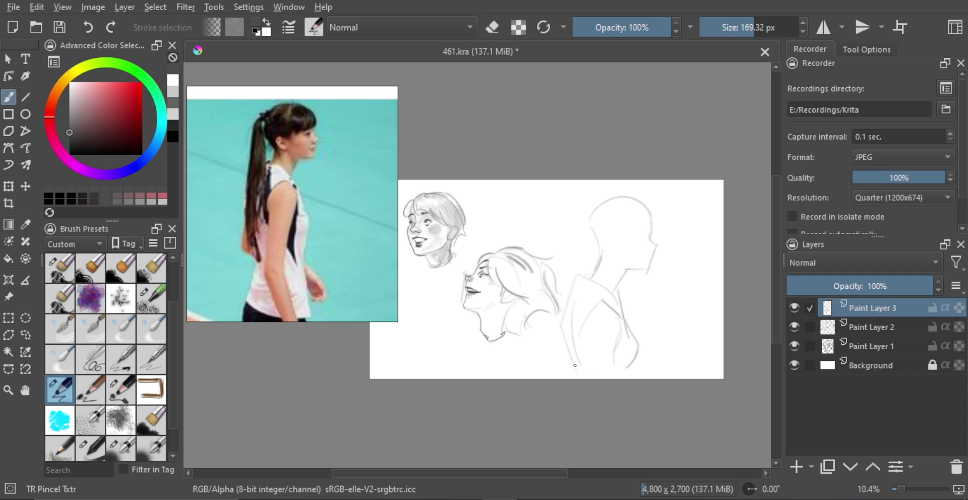
mouse_move(605, 309)
left_mouse_down()
mouse_move(605, 334)
mouse_move(599, 272)
mouse_move(615, 288)
mouse_move(602, 241)
mouse_move(600, 307)
left_mouse_up()
key("ctrl+z")
Sketch the third figure's long ponytail as sweeping lines falling behind the back.
mouse_move(595, 240)
left_mouse_down()
mouse_move(598, 330)
mouse_move(597, 269)
mouse_move(576, 395)
left_mouse_up()
key("ctrl+z")
left_click_drag(580, 233, 559, 388)
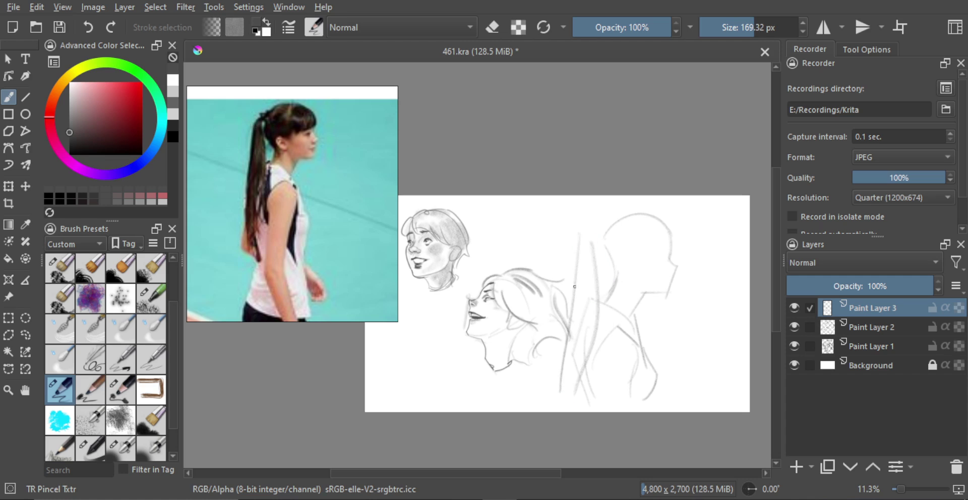
Draw the ponytail's hair tie, the ear and the curved outline of the fringe on the third head.
left_click_drag(601, 228, 600, 229)
left_click_drag(622, 275, 633, 282)
key("ctrl+z")
key("ctrl+z")
left_click_drag(642, 249, 669, 239)
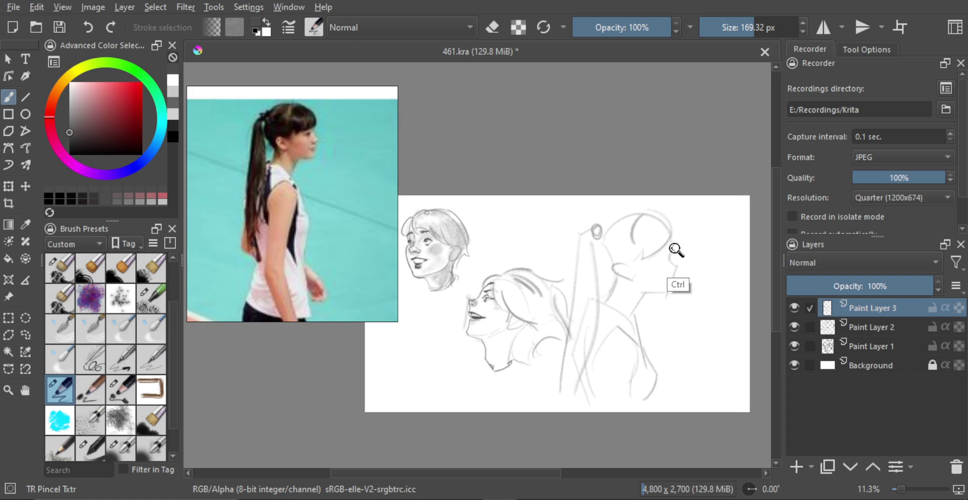
Block in the third head's profile from the forehead to the nose and chin, marking the eye area with light guide strokes.
key("ctrl+minus")
scroll(659, 267, "up", 1)
key("t")
mouse_move(638, 304)
left_mouse_down()
mouse_move(668, 303)
mouse_move(664, 237)
left_mouse_up()
key("b")
left_click_drag(681, 281, 668, 276)
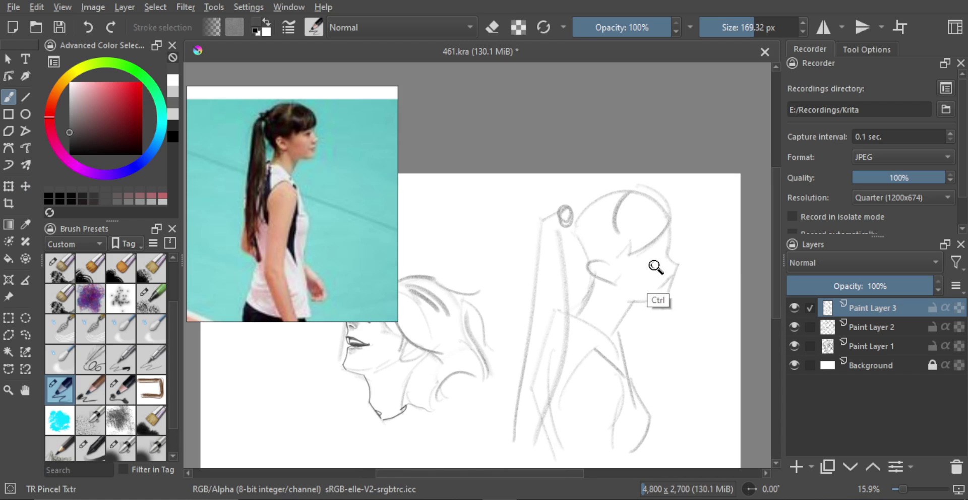
scroll(655, 270, "up", 1)
scroll(655, 271, "up", 1)
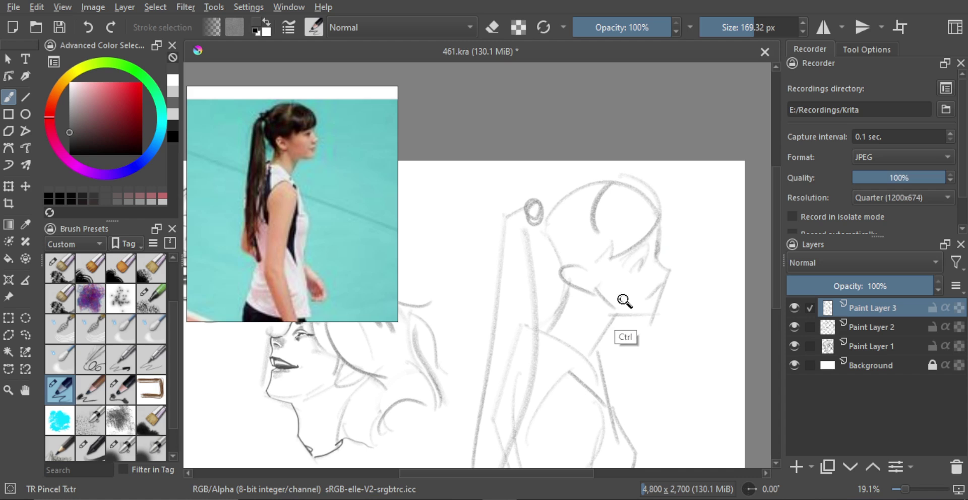
scroll(627, 301, "down", 2)
scroll(627, 301, "down", 1)
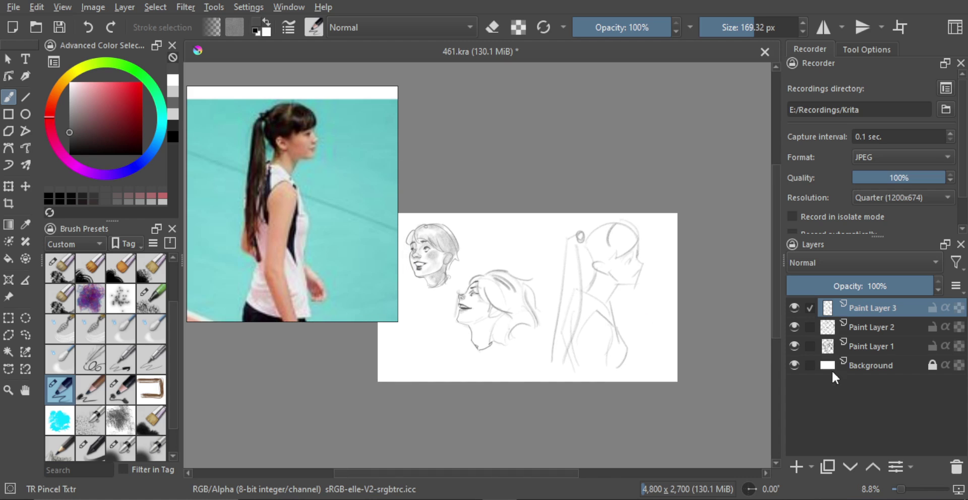
Switch to the TR Pincel Txtr3 brush at about 20 px and enlarge the reference photo around the girl's head.
left_click(129, 396)
scroll(322, 190, "up", 3)
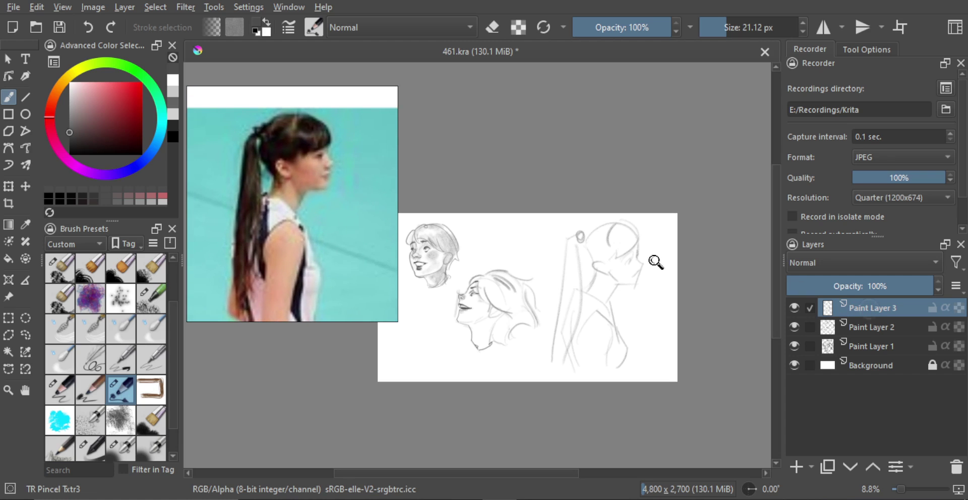
scroll(652, 262, "up", 5)
mouse_move(610, 226)
left_mouse_down()
mouse_move(603, 235)
mouse_move(610, 215)
mouse_move(597, 238)
left_mouse_up()
scroll(585, 272, "up", 1)
key("bracketright")
key("bracketright")
key("bracketright")
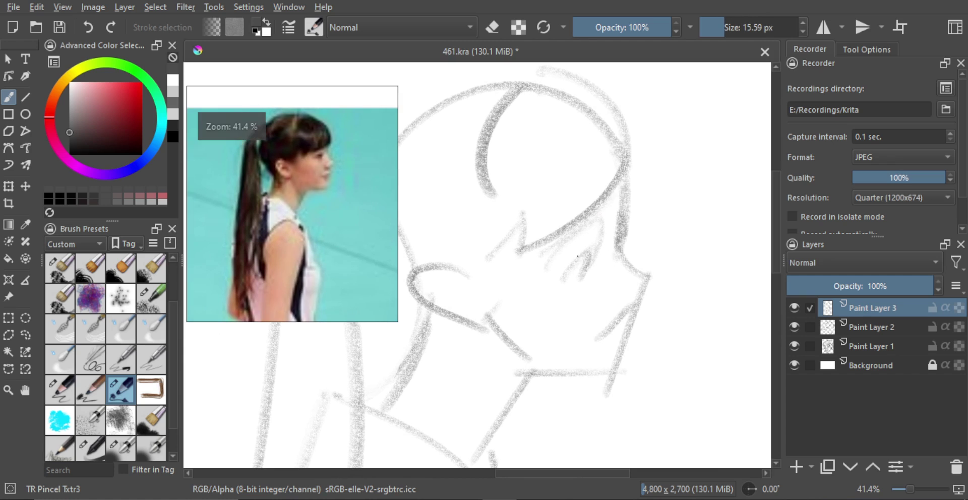
Draw the third head's eye with a dark slanted lash line and a shaded iris, redoing unsatisfactory strokes.
left_click_drag(561, 275, 592, 254)
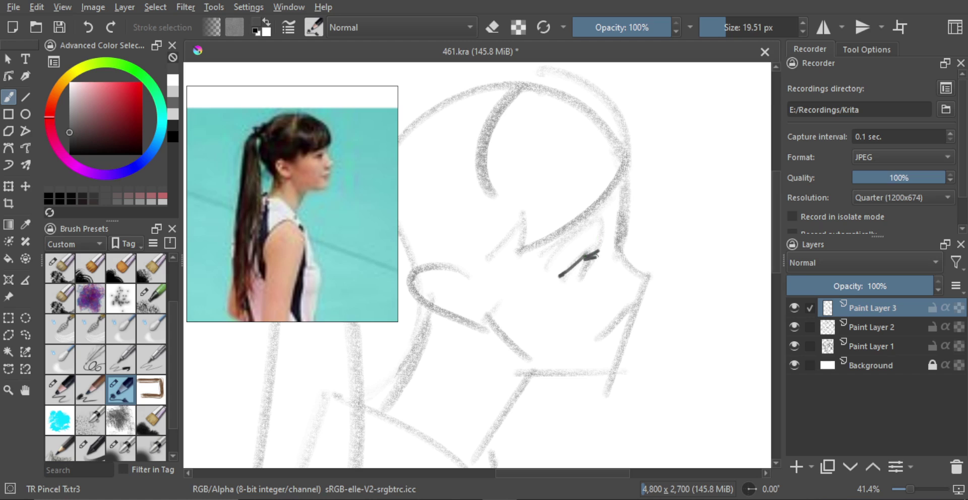
key("ctrl+z")
left_click_drag(584, 271, 580, 271, "shift")
left_click_drag(581, 271, 585, 281, "shift")
key("e")
key("e")
key("ctrl+z")
Add the nostril curve at the base of the third head's nose, retrying the strokes.
mouse_move(582, 274)
left_mouse_down()
mouse_move(637, 296)
mouse_move(644, 281)
mouse_move(629, 263)
left_mouse_up()
key("ctrl+z")
key("ctrl+z")
key("ctrl+z")
key("ctrl+z")
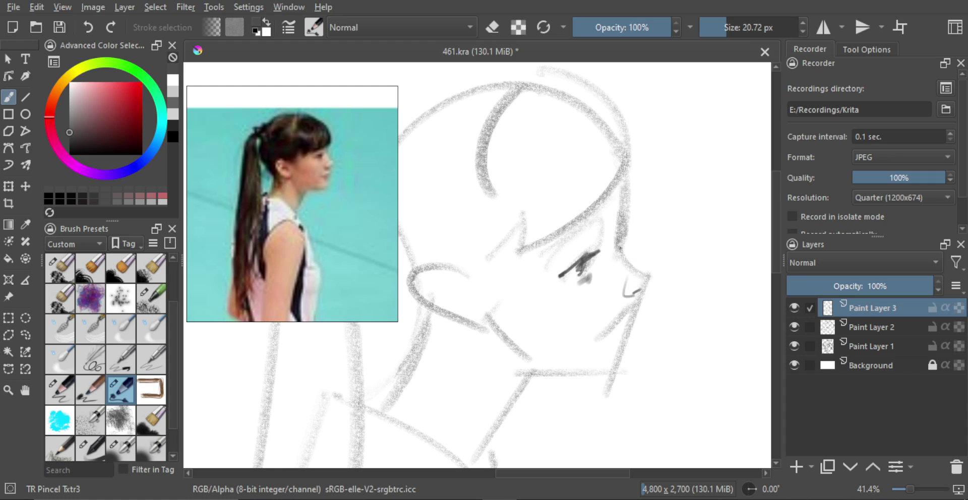
Outline the profile darkly from the forehead over the nose to the upper lip with a slightly thinner brush.
key("e")
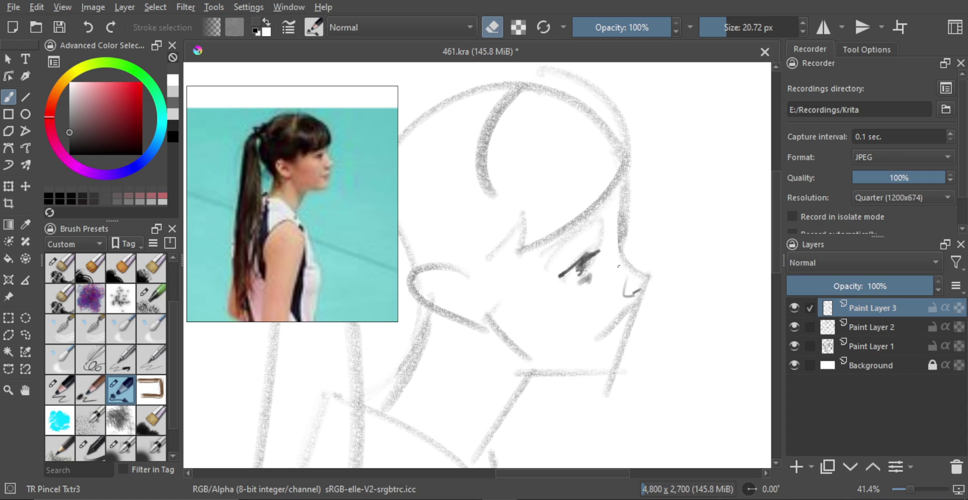
key("e")
key("bracketleft")
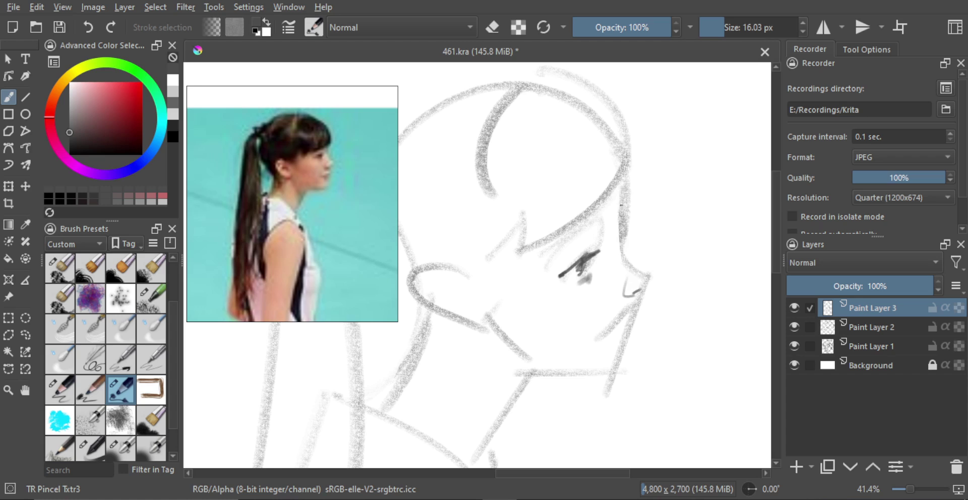
left_click_drag(622, 236, 646, 274)
mouse_move(649, 275)
left_mouse_down()
mouse_move(640, 293)
mouse_move(657, 292)
mouse_move(614, 320)
left_mouse_up()
key("ctrl+z")
key("ctrl+z")
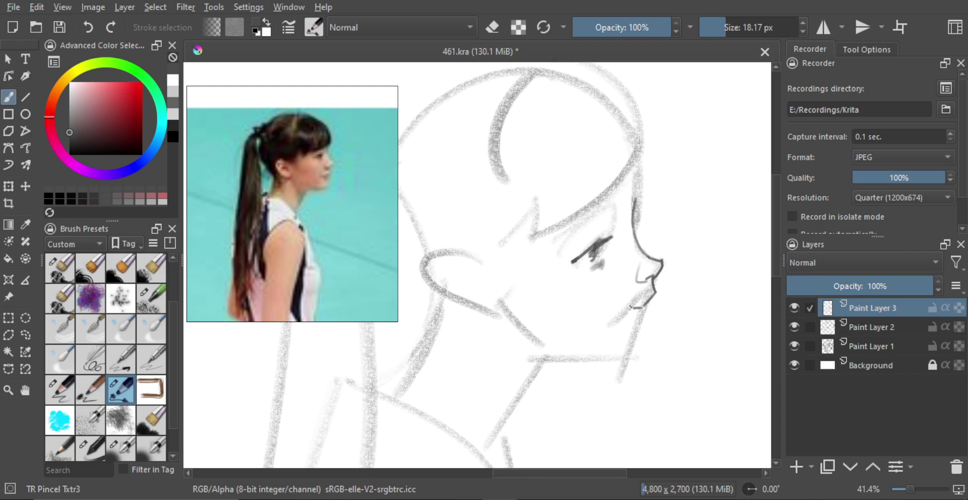
Adjust the brush size and draw the third head's lips with a dark mouth line and shading.
left_click_drag(639, 312, 636, 322, "shift")
key("bracketright")
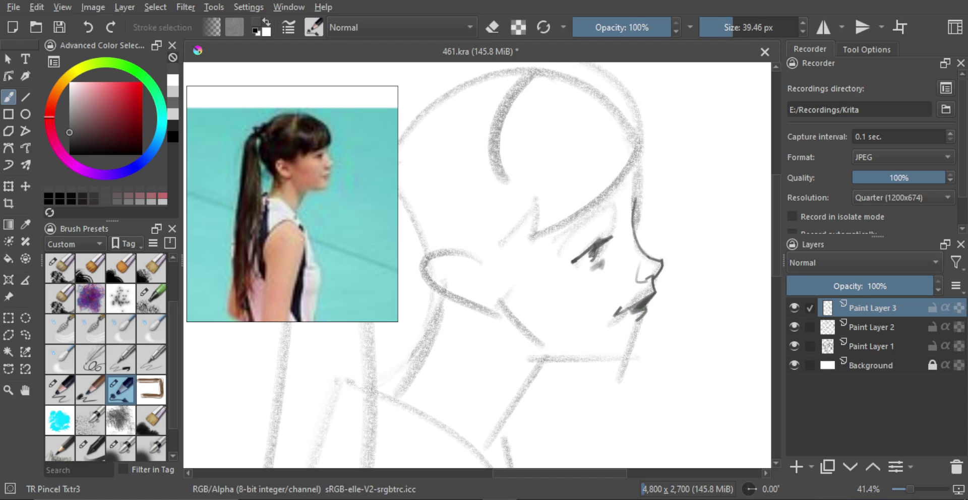
key("bracketright")
key("bracketleft")
key("bracketleft")
Draw the chin and the underside of the jaw below the lips, undoing and retrying strokes.
mouse_move(642, 311)
left_mouse_down()
mouse_move(640, 348)
mouse_move(641, 320)
mouse_move(639, 347)
mouse_move(625, 359)
left_mouse_up()
key("ctrl+z")
key("ctrl+z")
key("ctrl+z")
key("ctrl+z")
mouse_move(640, 321)
left_mouse_down()
mouse_move(624, 360)
mouse_move(634, 343)
mouse_move(583, 347)
mouse_move(625, 343)
mouse_move(643, 364)
left_mouse_up()
key("ctrl+z")
key("ctrl+z")
key("ctrl+z")
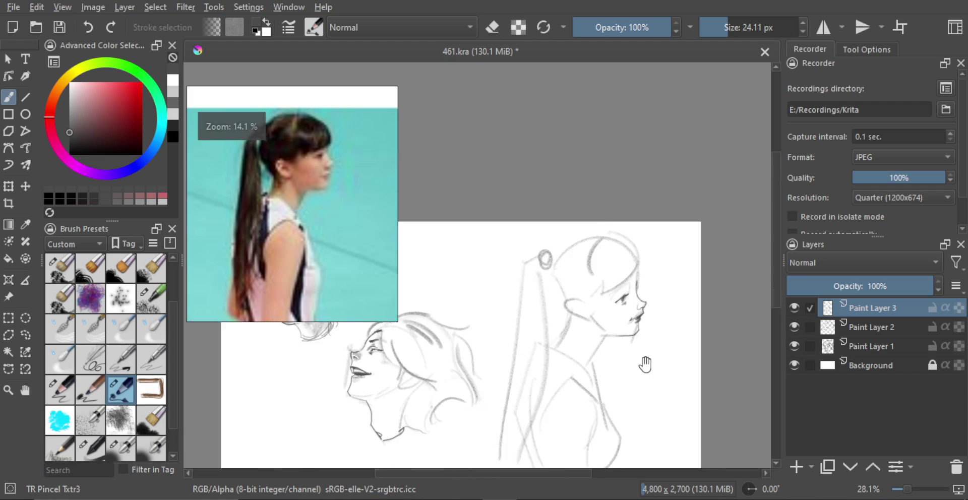
Draw the front of the throat, the jawline toward the ear and the nape contour, redoing unsatisfactory strokes.
left_click_drag(648, 291, 633, 273)
left_click_drag(621, 320, 628, 280)
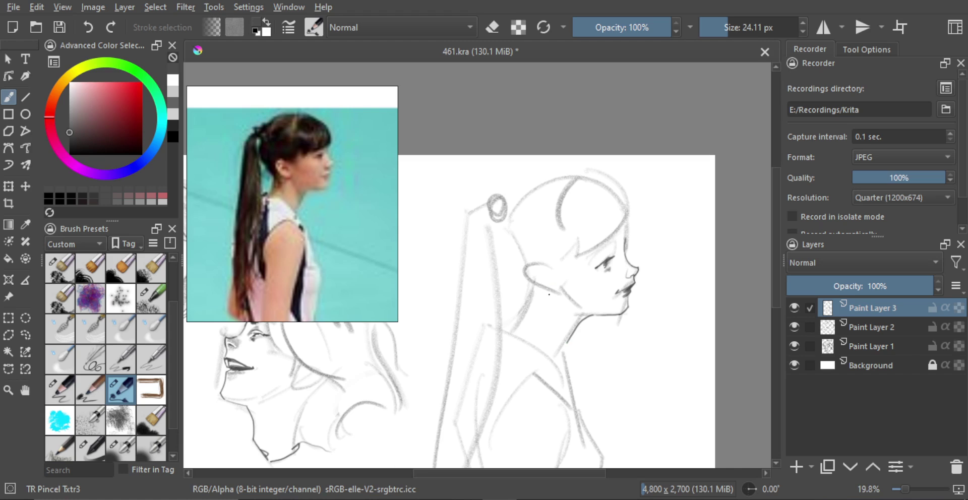
key("ctrl+z")
mouse_move(536, 287)
left_mouse_down()
mouse_move(514, 334)
mouse_move(541, 283)
mouse_move(583, 330)
mouse_move(596, 329)
mouse_move(578, 321)
mouse_move(598, 332)
left_mouse_up()
key("ctrl+z")
key("ctrl+z")
key("ctrl+z")
key("ctrl+z")
key("ctrl+z")
key("ctrl+z")
key("ctrl+z")
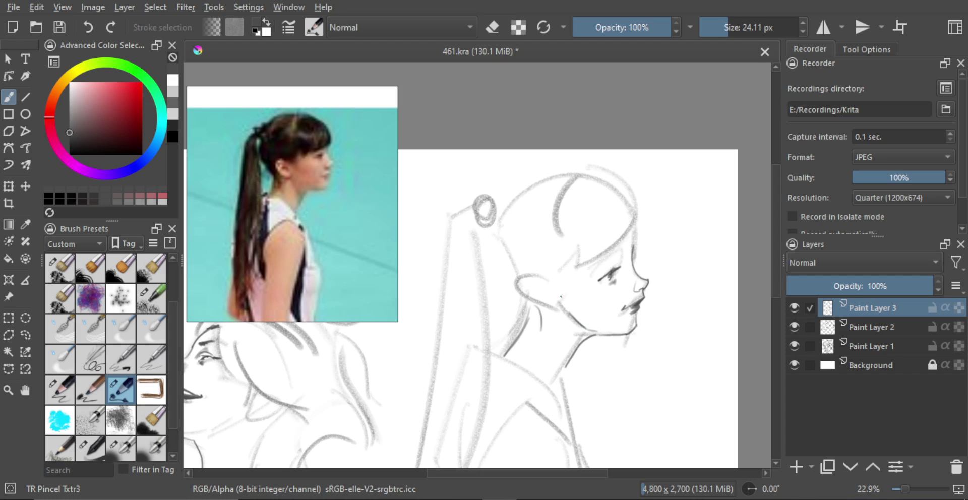
Darken the jaw corner below the ear and draw the fringe strands from the sideburn across the forehead.
mouse_move(550, 306)
left_mouse_down()
mouse_move(565, 311)
mouse_move(556, 309)
left_mouse_up()
key("ctrl+z")
left_click_drag(543, 302, 564, 310)
mouse_move(553, 277)
left_mouse_down()
mouse_move(596, 258)
mouse_move(615, 230)
mouse_move(630, 236)
mouse_move(635, 228)
left_mouse_up()
key("ctrl+z")
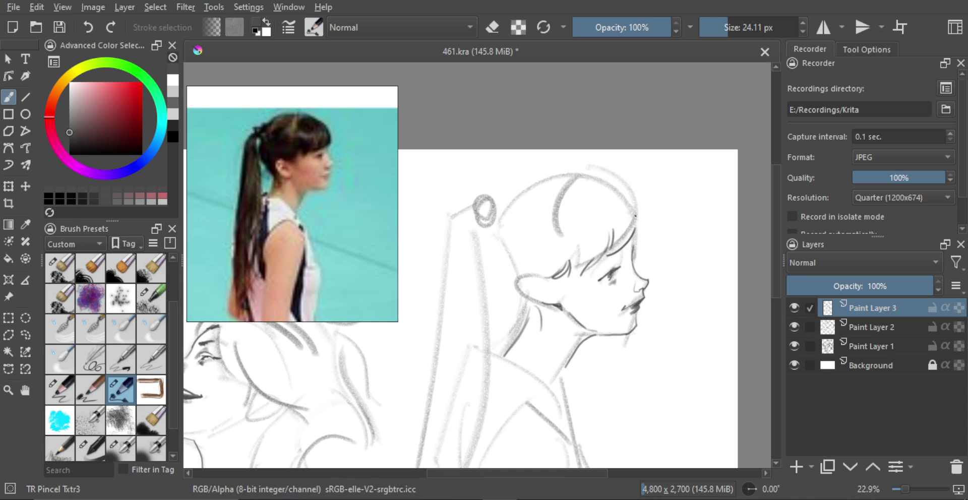
Add the far eye's lash at the edge of the profile and refine the near eye with the eraser.
scroll(631, 240, "up", 1)
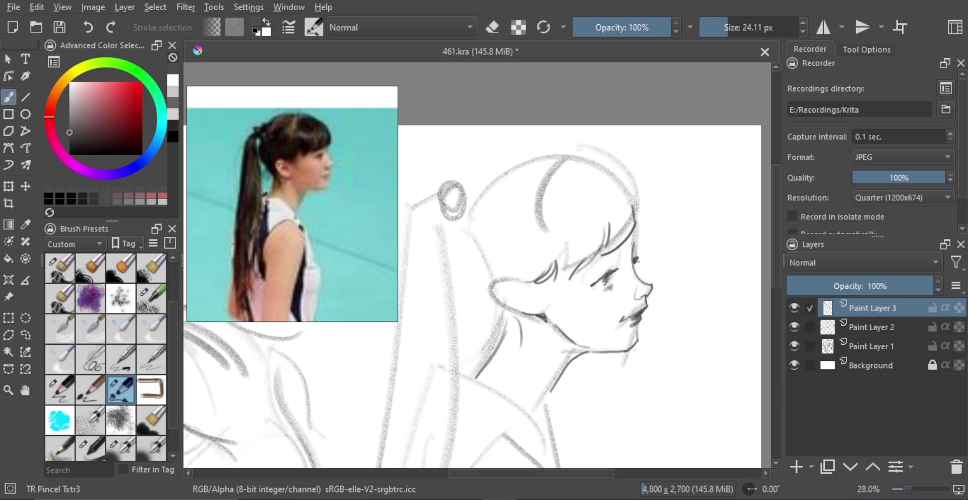
left_click_drag(632, 261, 639, 260)
key("e")
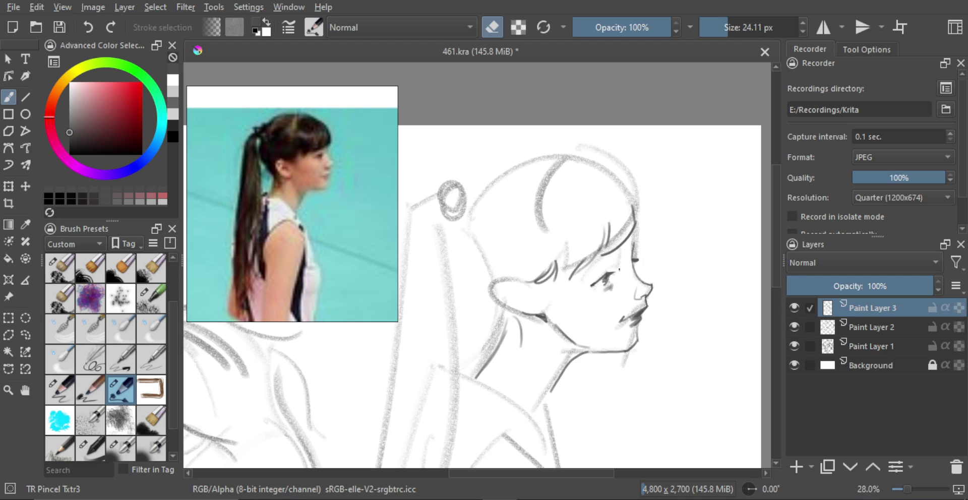
key("e")
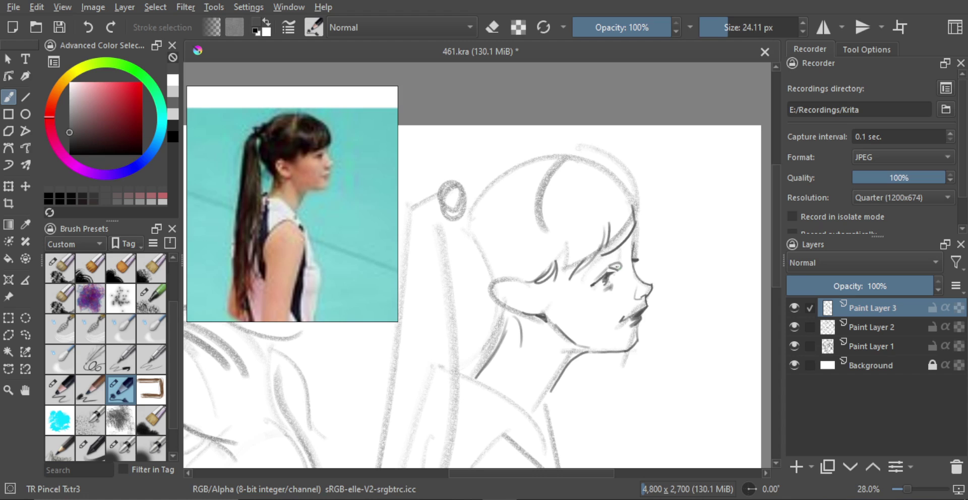
Draw the dark near eyebrow beneath the fringe and a small far eyebrow stroke at the profile's edge.
mouse_move(617, 267)
left_mouse_down("shift")
mouse_move(601, 262)
mouse_move(586, 277)
mouse_move(607, 257)
left_mouse_up("shift")
key("ctrl+z")
key("ctrl+z")
mouse_move(576, 284)
left_mouse_down()
mouse_move(620, 251)
mouse_move(598, 263)
left_mouse_up()
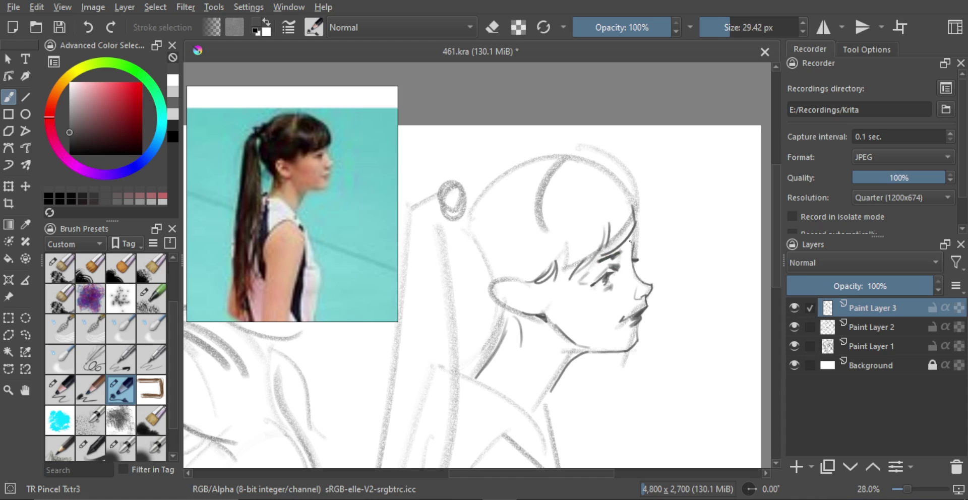
mouse_move(635, 238)
left_mouse_down()
mouse_move(646, 296)
mouse_move(639, 273)
left_mouse_up()
key("ctrl+z")
Clean up the third head's facial details around the mouth with the eraser and review the whole sheet.
scroll(639, 274, "up", 4)
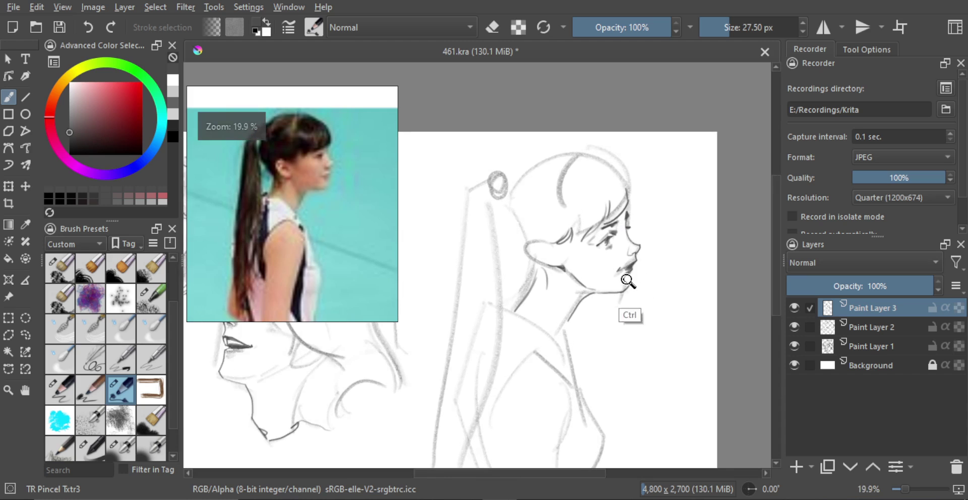
key("e")
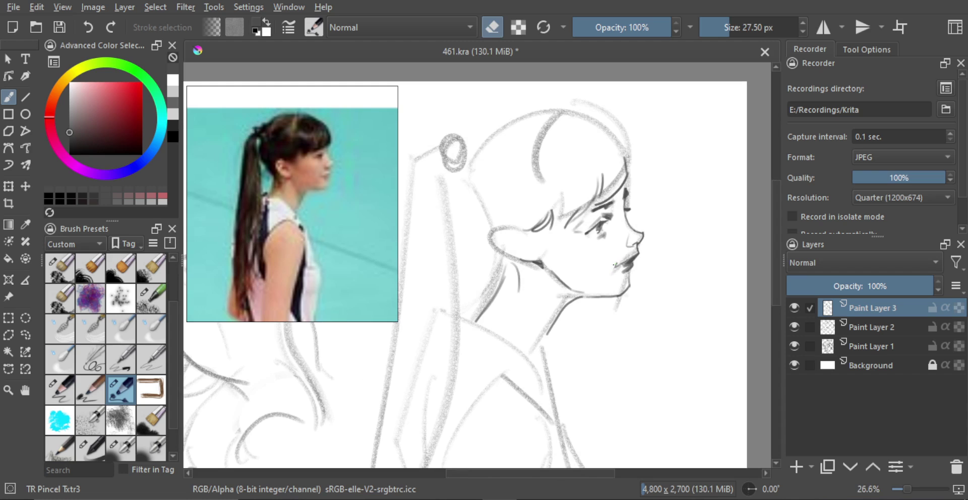
scroll(625, 298, "up", 2)
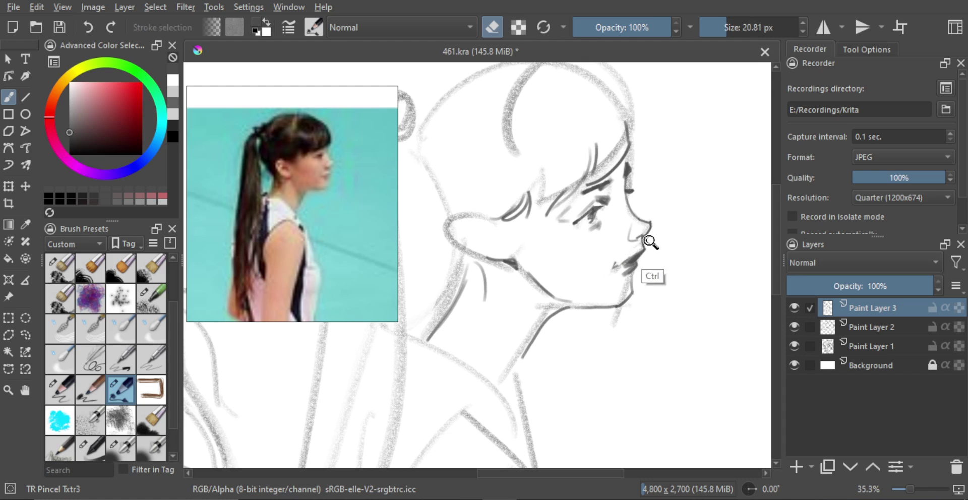
scroll(645, 252, "down", 5)
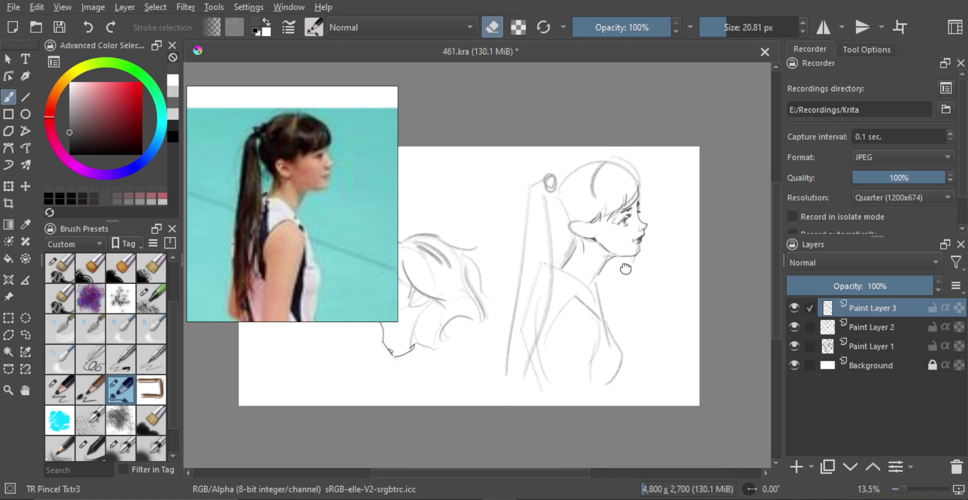
scroll(640, 272, "down", 2)
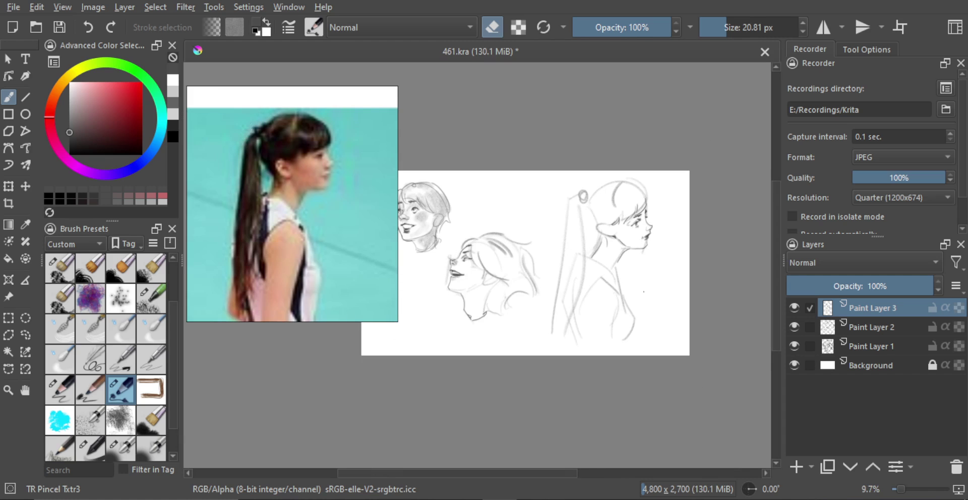
scroll(649, 231, "up", 2)
key("e")
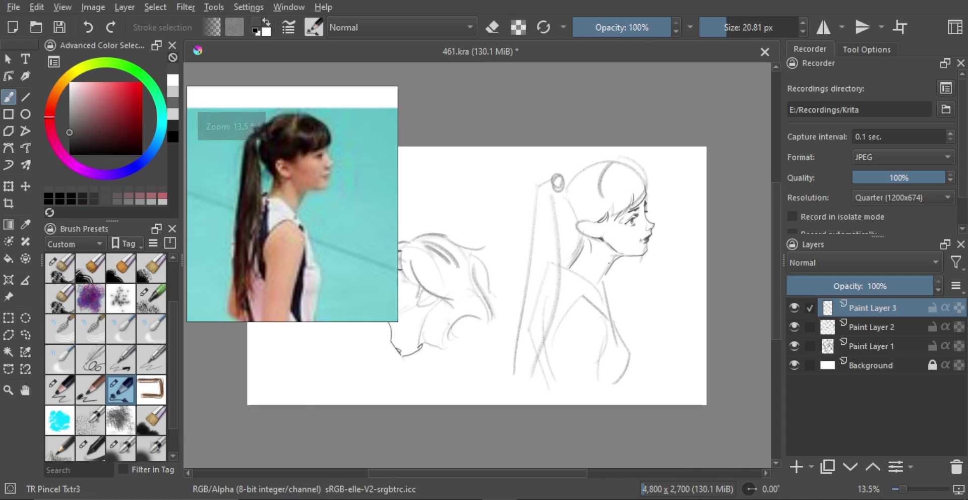
Draw the front of the neck and the collar, continuing into the chest contour with a thicker brush.
mouse_move(623, 254)
left_mouse_down()
mouse_move(623, 292)
mouse_move(613, 260)
mouse_move(578, 262)
left_mouse_up()
key("ctrl+z")
left_click_drag(585, 256, 596, 287)
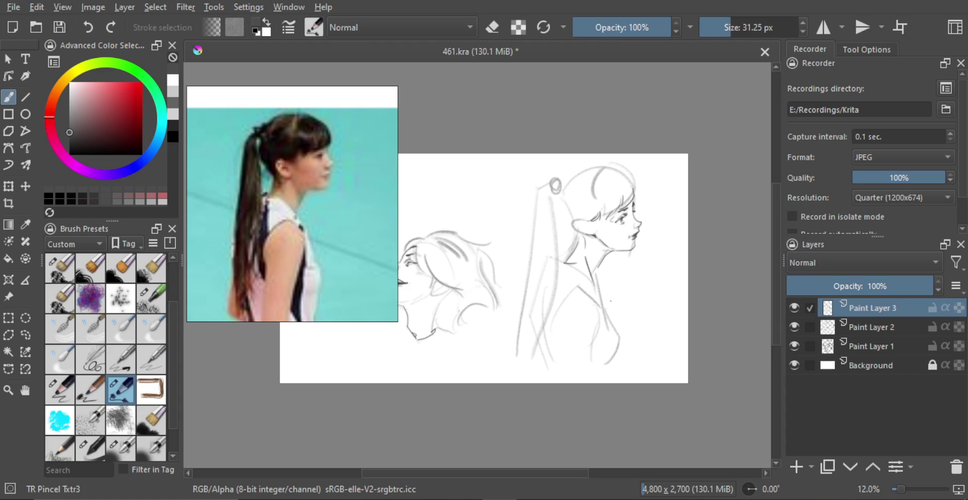
mouse_move(586, 257)
left_mouse_down()
mouse_move(609, 306)
mouse_move(612, 363)
left_mouse_up()
key("ctrl+z")
key("bracketright")
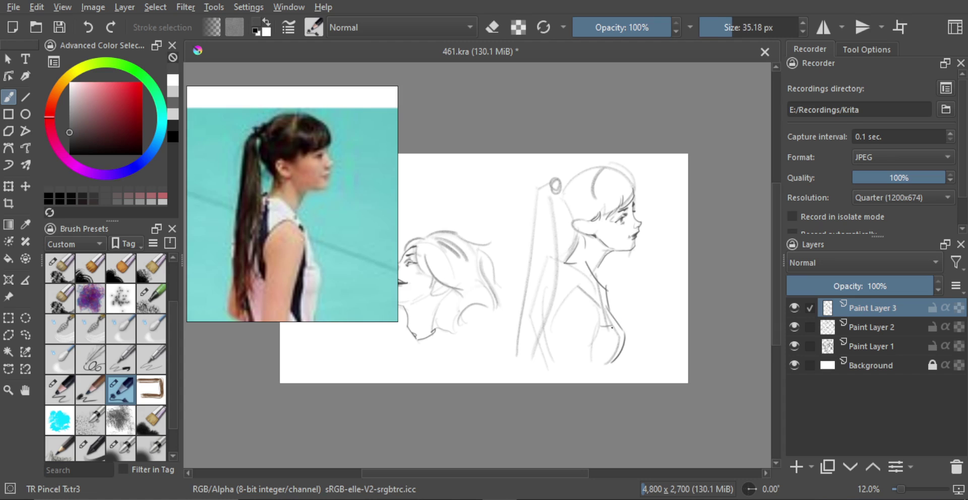
Outline the sleeveless jersey's armhole edge and the rounded shoulder of the third figure.
key("bracketleft")
mouse_move(584, 284)
left_mouse_down()
mouse_move(605, 306)
mouse_move(597, 348)
left_mouse_up()
left_click_drag(581, 284, 554, 319)
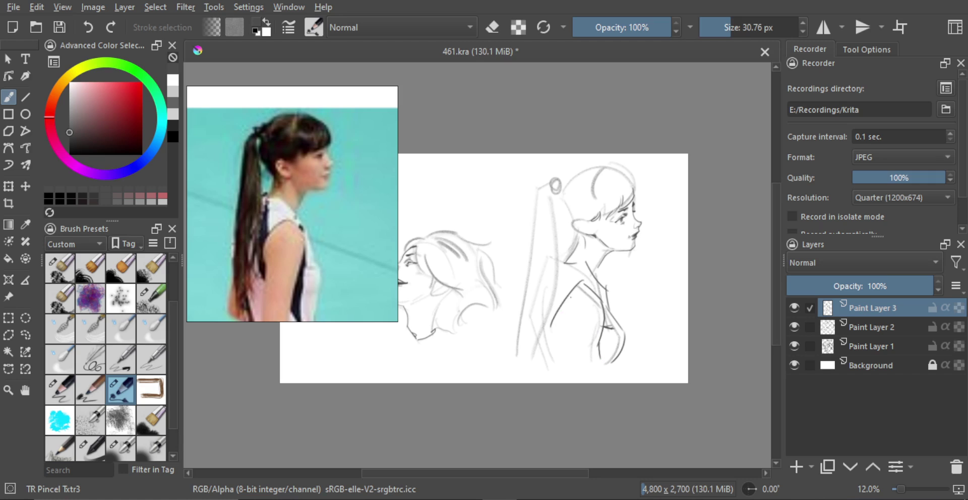
left_click_drag(581, 286, 554, 318)
key("bracketright")
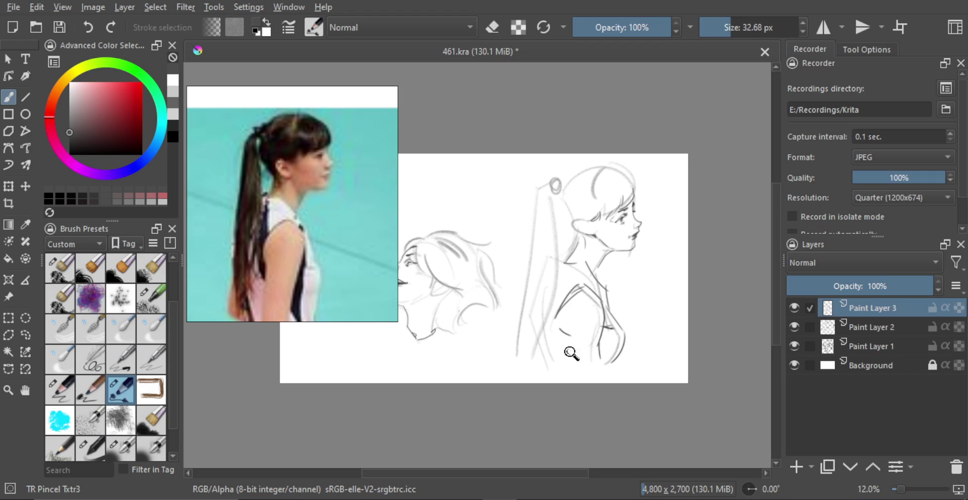
Outline the upper arm's back edge and its rounded lower end, redoing unsatisfactory strokes.
mouse_move(561, 334)
left_mouse_down()
mouse_move(579, 368)
mouse_move(603, 363)
left_mouse_up()
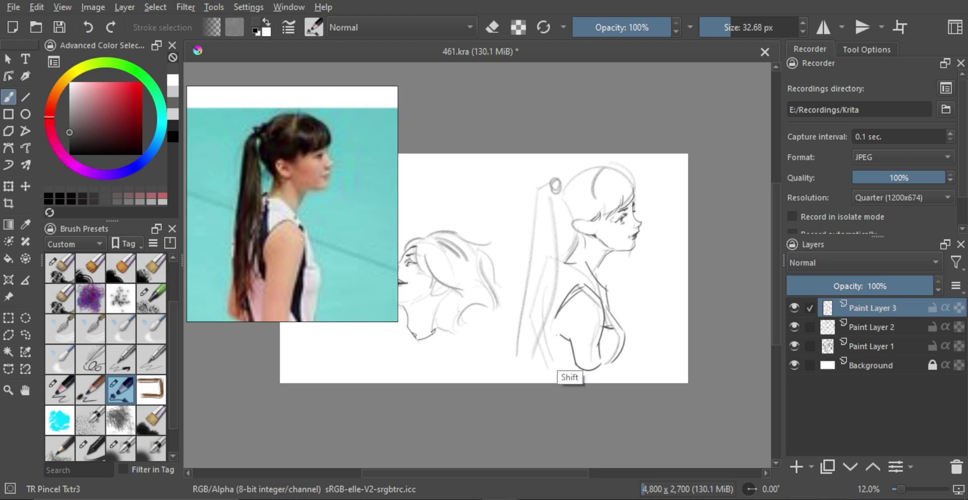
key("bracketright")
mouse_move(558, 316)
left_mouse_down()
mouse_move(565, 349)
mouse_move(579, 354)
mouse_move(570, 355)
left_mouse_up()
key("ctrl+z")
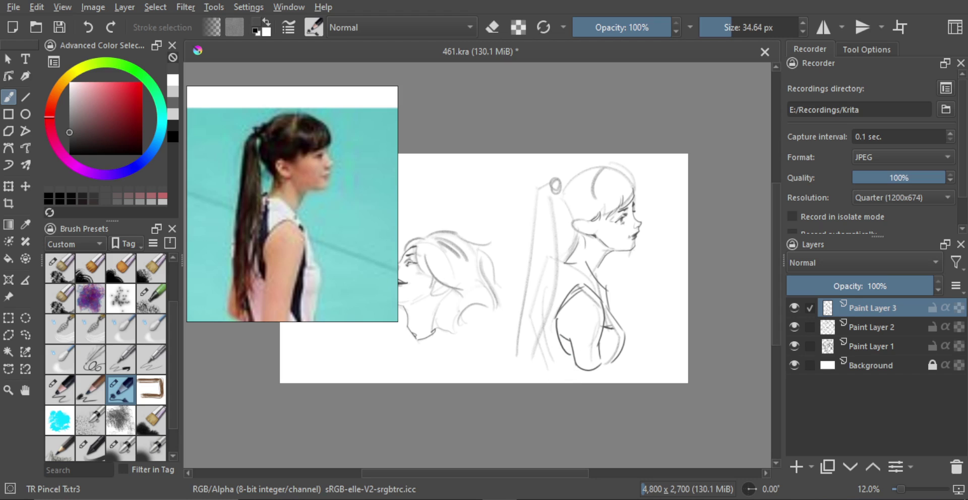
mouse_move(559, 322)
left_mouse_down()
mouse_move(555, 354)
mouse_move(542, 339)
mouse_move(559, 360)
left_mouse_up()
key("bracketright")
key("ctrl+z")
Draw the back contour and the ponytail's lower strands behind the arm, using a thinner brush of about 21 px.
left_click_drag(542, 328, 562, 376)
mouse_move(538, 339)
left_mouse_down()
mouse_move(552, 370)
mouse_move(542, 299)
mouse_move(550, 258)
left_mouse_up()
key("ctrl+z")
key("ctrl+z")
left_click_drag(537, 327, 533, 327, "shift")
mouse_move(534, 370)
left_mouse_down()
mouse_move(554, 250)
mouse_move(536, 333)
mouse_move(550, 277)
left_mouse_up()
key("ctrl+z")
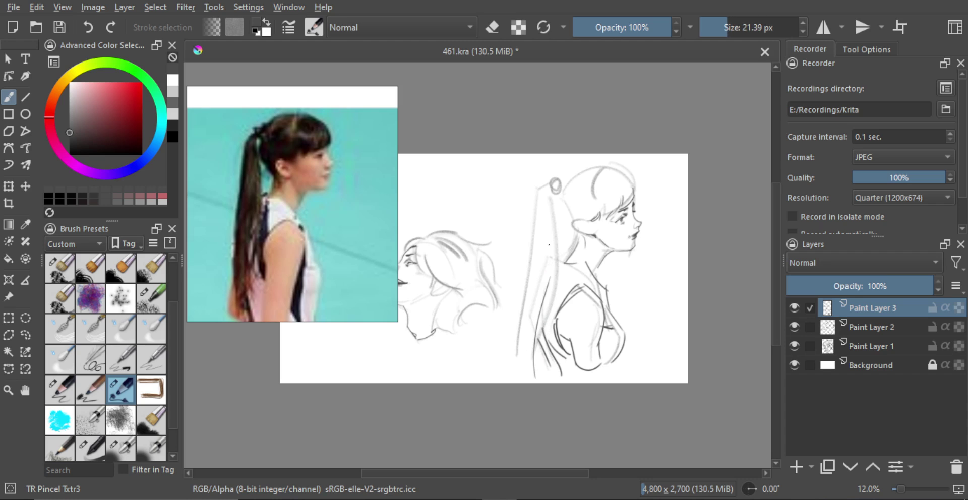
key("ctrl+z")
Draw the ponytail's inner edge falling from neck height past the shoulder, retrying strokes as needed.
left_click_drag(549, 245, 536, 341)
key("ctrl+z")
left_click_drag(552, 247, 542, 328)
mouse_move(558, 290)
left_mouse_down()
mouse_move(534, 372)
mouse_move(564, 260)
left_mouse_up()
key("ctrl+z")
left_click(540, 362)
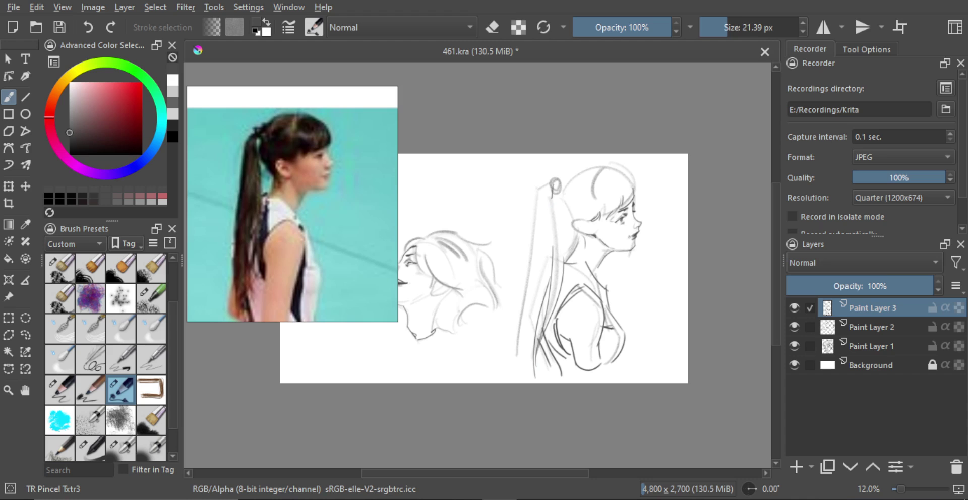
Define the ponytail with long strands sweeping down from the hair tie, including its outer edge.
left_click_drag(551, 185, 565, 267)
left_click_drag(551, 185, 544, 290)
key("ctrl+z")
key("ctrl+z")
left_click_drag(545, 254, 530, 331)
left_click_drag(546, 222, 533, 306)
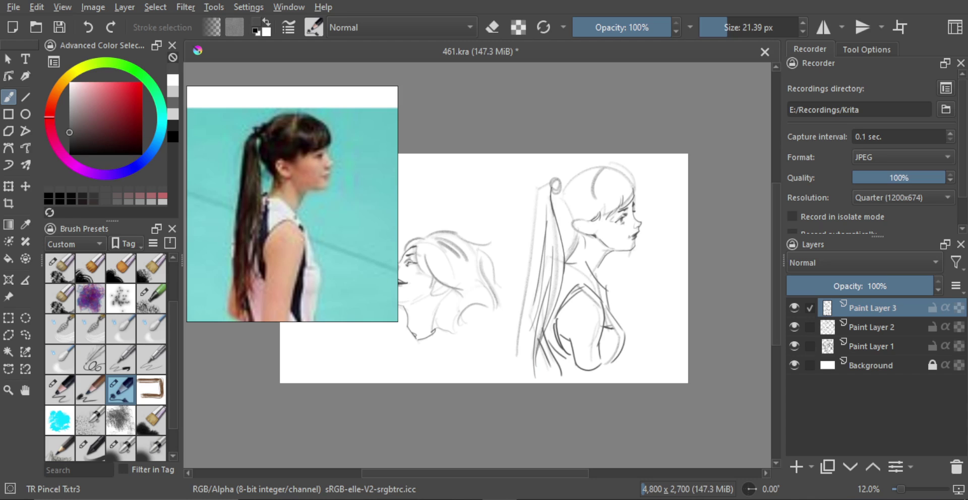
left_click_drag(541, 190, 524, 337)
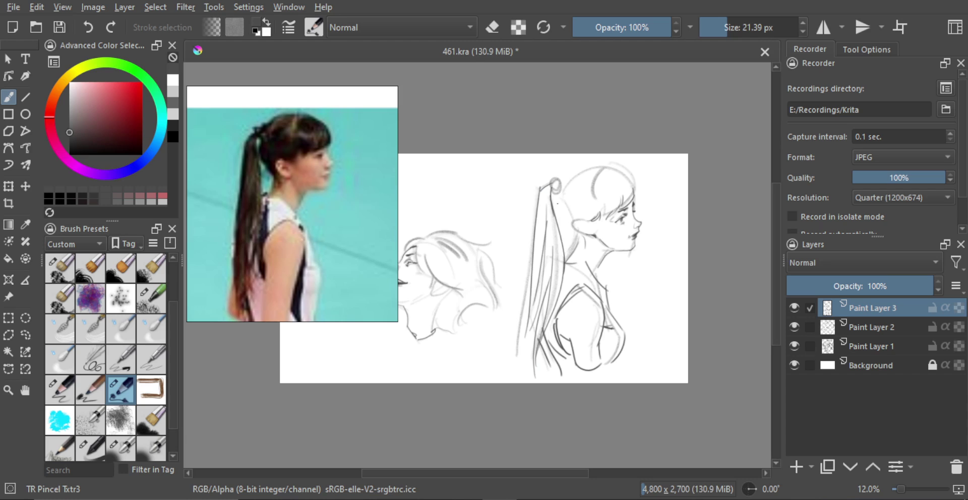
Scribble the looped hair tie with quick angular strokes where the ponytail starts at the back of the head.
mouse_move(555, 182)
left_mouse_down()
mouse_move(556, 193)
mouse_move(565, 176)
left_mouse_up()
scroll(571, 202, "up", 1)
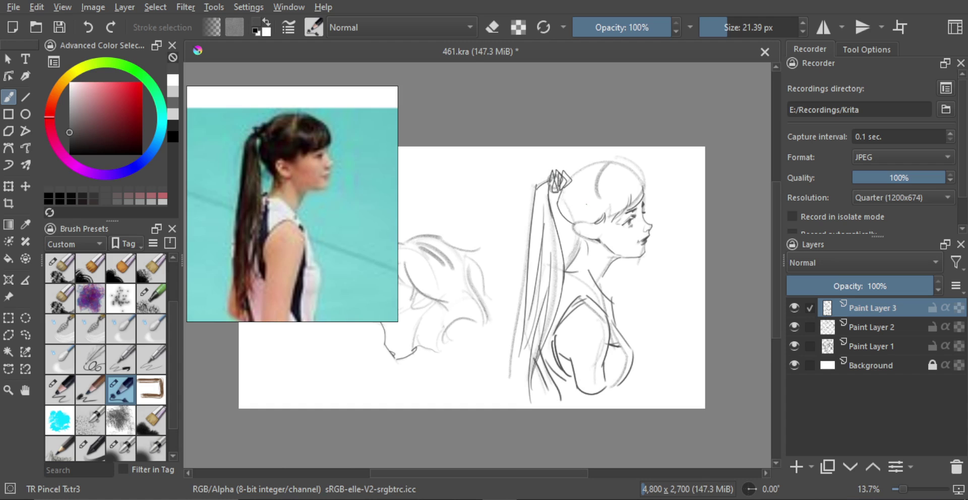
scroll(574, 224, "up", 1)
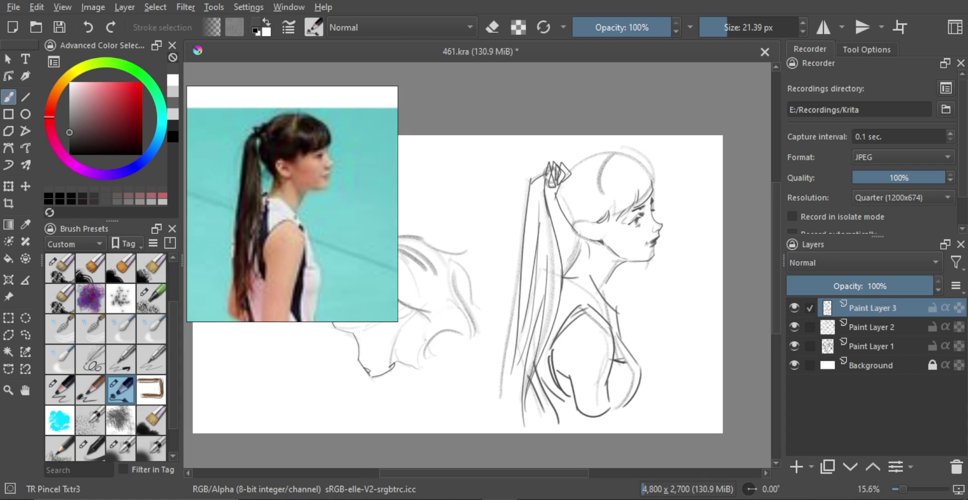
scroll(584, 237, "up", 1)
Clean up the ear's contour and add the small inner ear lines and earlobe mark.
key("e")
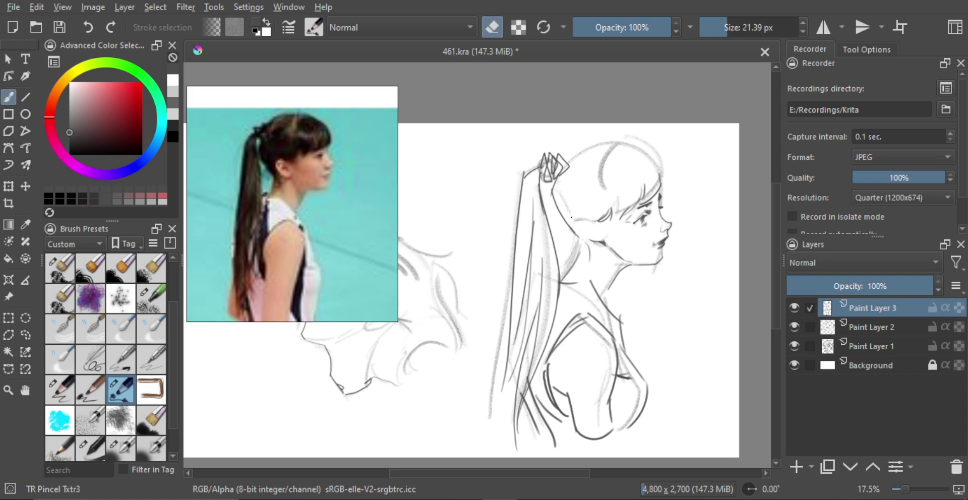
key("e")
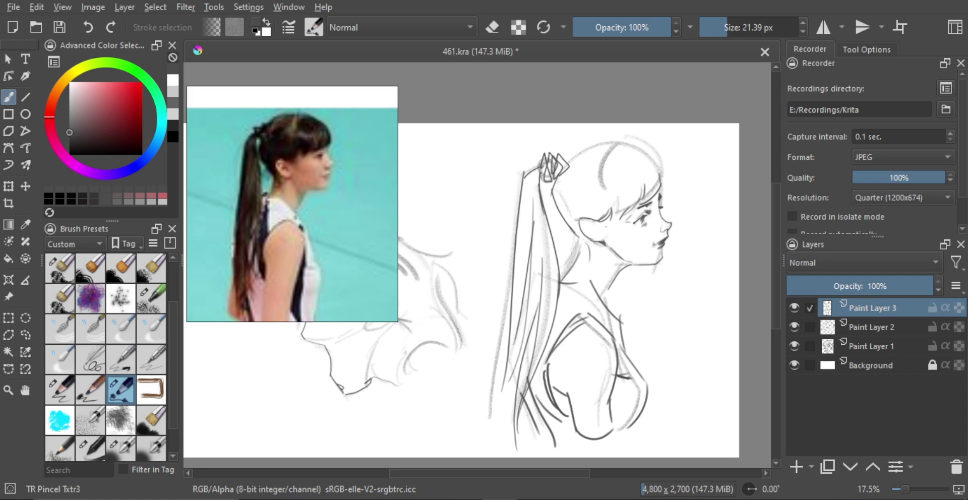
scroll(606, 227, "down", 1)
scroll(595, 211, "up", 2)
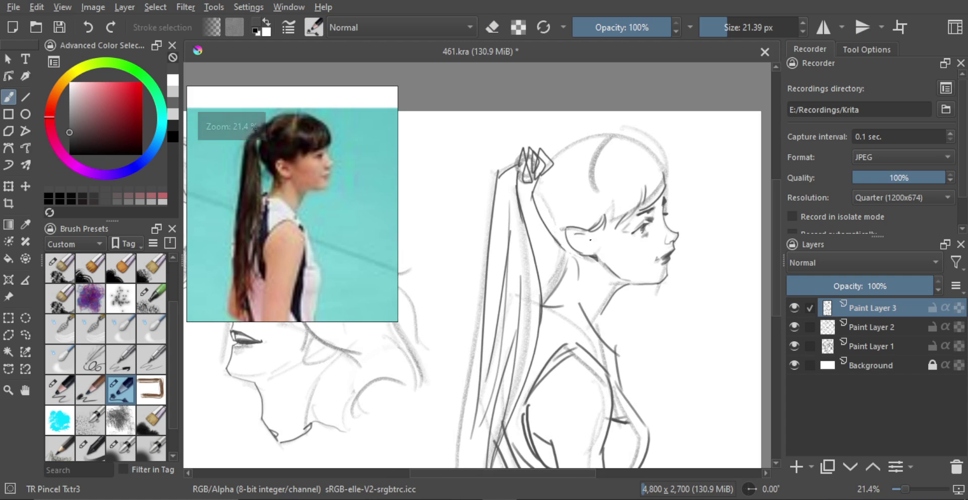
scroll(602, 226, "down", 2)
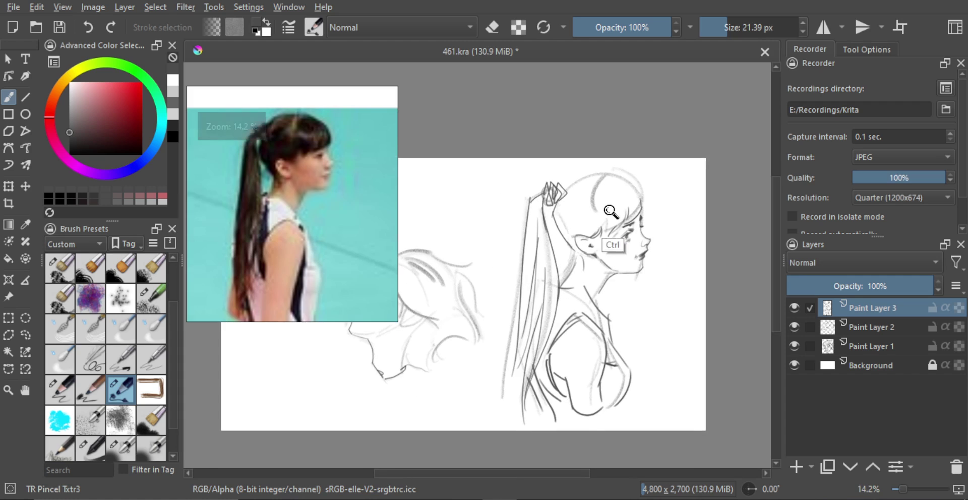
scroll(612, 212, "up", 1)
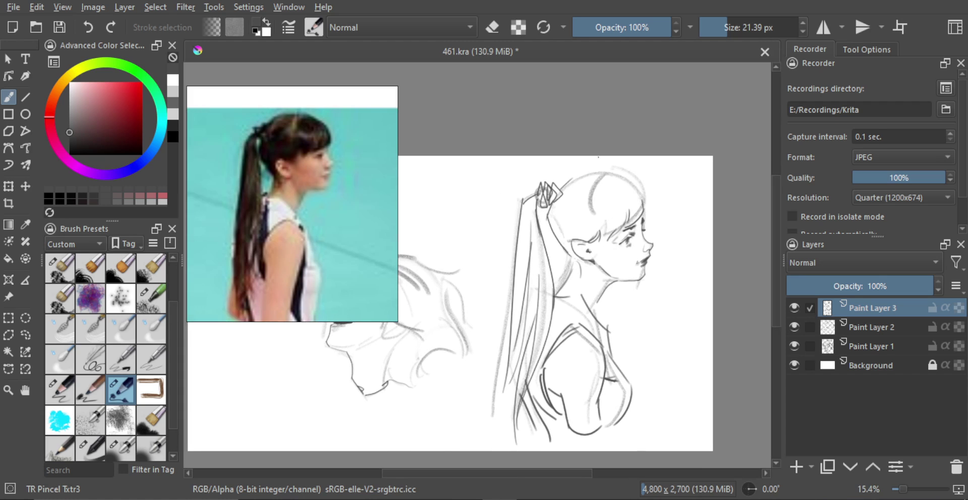
Draw the skull contour from the hair tie over the crown to the forehead, redoing unsatisfactory strokes.
mouse_move(575, 180)
left_mouse_down()
mouse_move(611, 174)
mouse_move(649, 201)
left_mouse_up()
key("ctrl+z")
key("ctrl+z")
key("ctrl+z")
left_click_drag(620, 170, 648, 201)
key("ctrl+z")
key("ctrl+z")
scroll(598, 256, "up", 1)
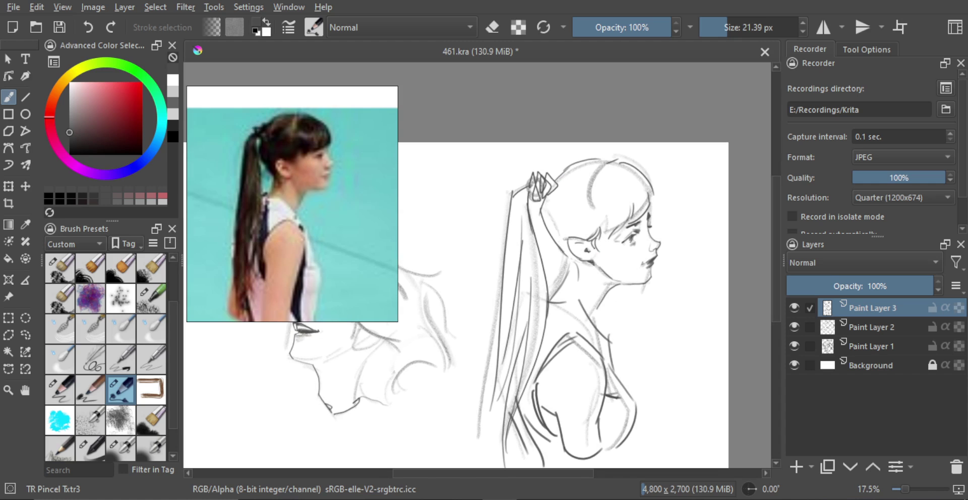
scroll(615, 272, "down", 1)
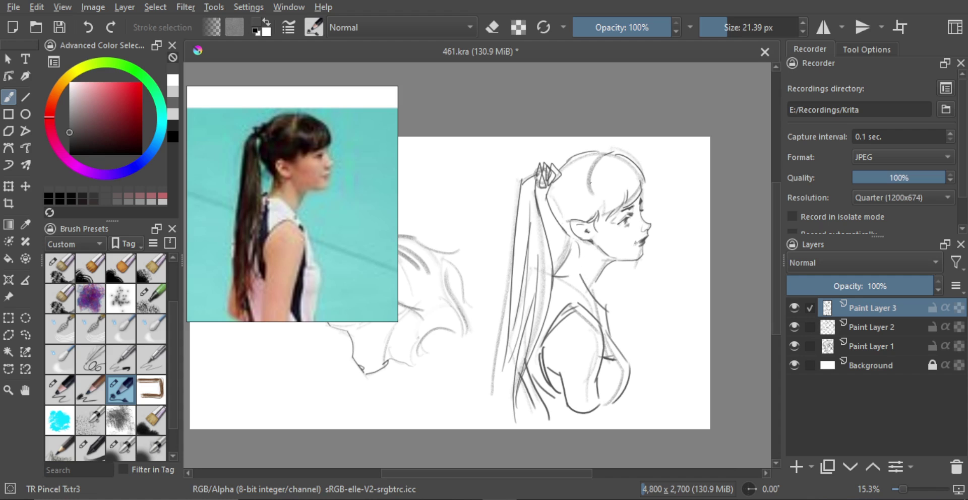
Draw the long side lock falling from the temple in front of the ear to below the jaw, retrying strokes as needed.
left_click_drag(587, 168, 618, 314)
key("ctrl+z")
mouse_move(585, 187)
left_mouse_down()
mouse_move(618, 313)
mouse_move(610, 304)
left_mouse_up()
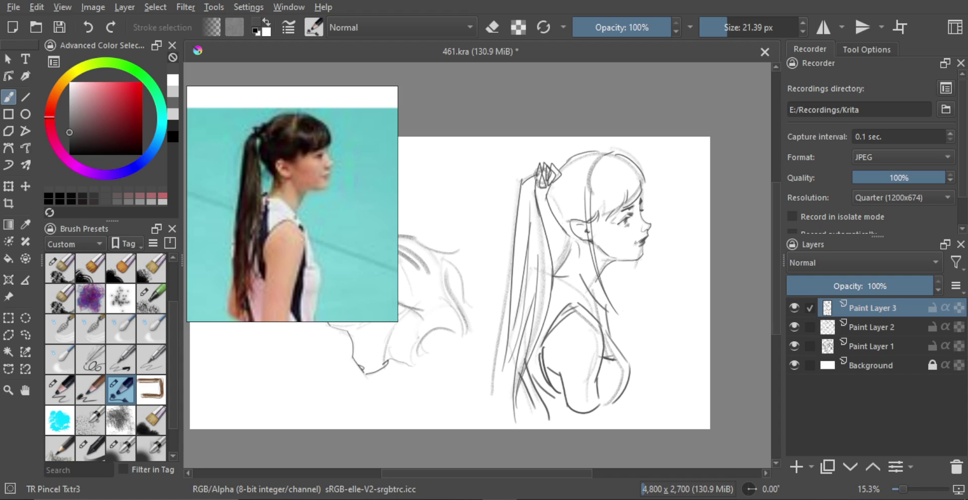
key("ctrl+z")
left_click_drag(589, 190, 625, 311)
key("ctrl+z")
left_click_drag(592, 212, 625, 307)
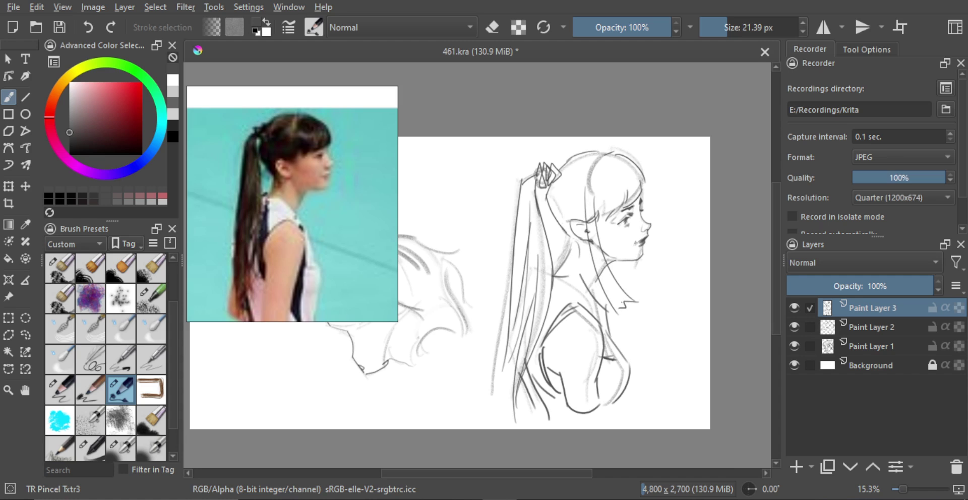
Erase the jaw and neck lines crossing the side lock and refine its lower tip into separate strands.
key("e")
mouse_move(591, 220)
left_mouse_down()
mouse_move(598, 246)
mouse_move(587, 232)
mouse_move(594, 211)
mouse_move(605, 268)
left_mouse_up()
key("ctrl+z")
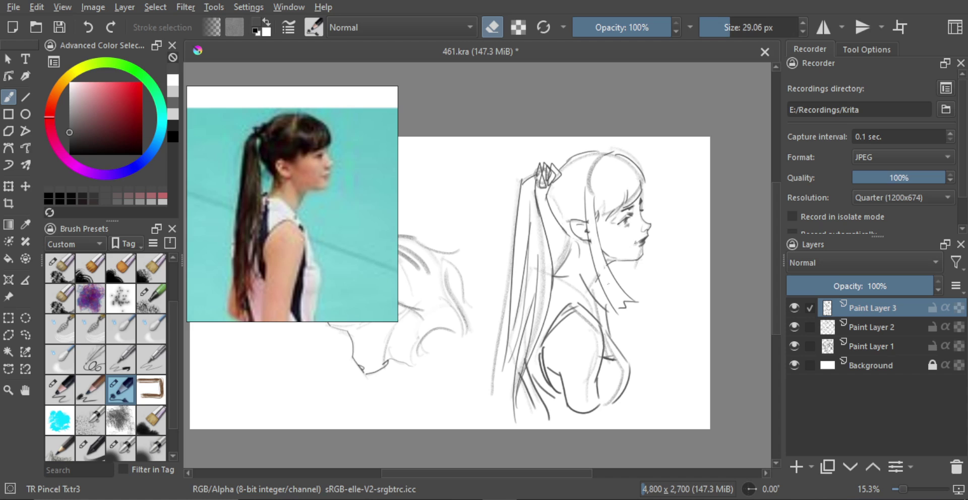
key("bracketright")
key("e")
key("bracketleft")
key("bracketleft")
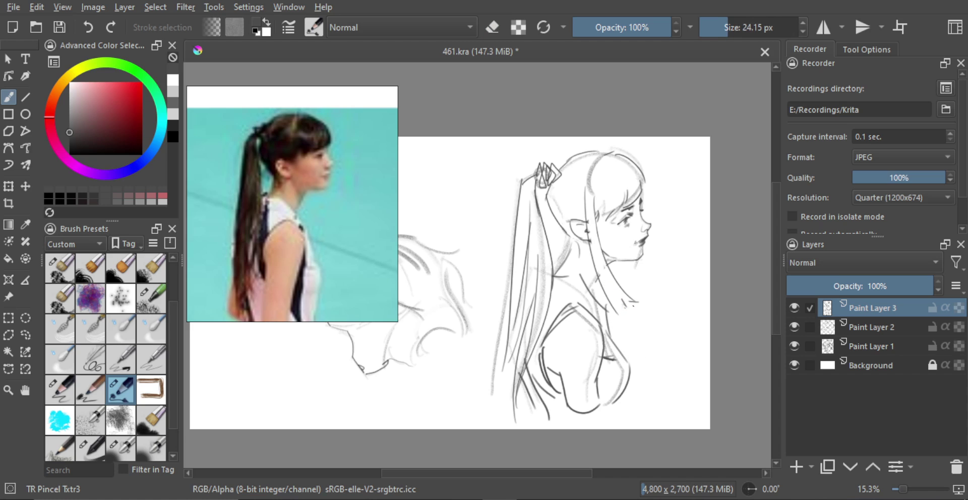
Draw the wispy far-side hair strands beyond the chin with a brush of about 23 px.
mouse_move(650, 243)
left_mouse_down()
mouse_move(671, 271)
mouse_move(664, 266)
mouse_move(661, 286)
mouse_move(670, 287)
mouse_move(651, 283)
left_mouse_up()
key("ctrl+z")
key("ctrl+z")
key("ctrl+z")
left_click_drag(655, 277, 655, 287)
left_click_drag(663, 256, 667, 271)
left_click_drag(609, 276, 613, 253)
key("e")
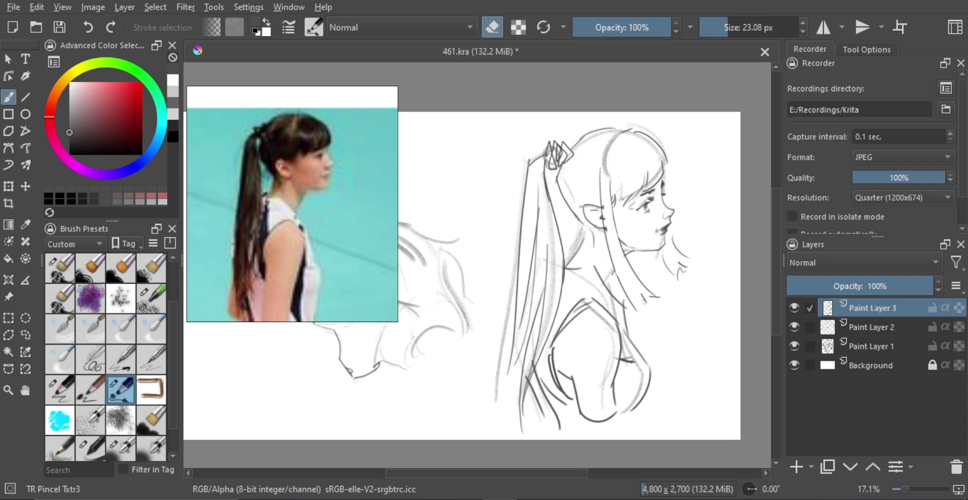
scroll(610, 223, "down", 2)
left_click_drag(648, 233, 649, 215)
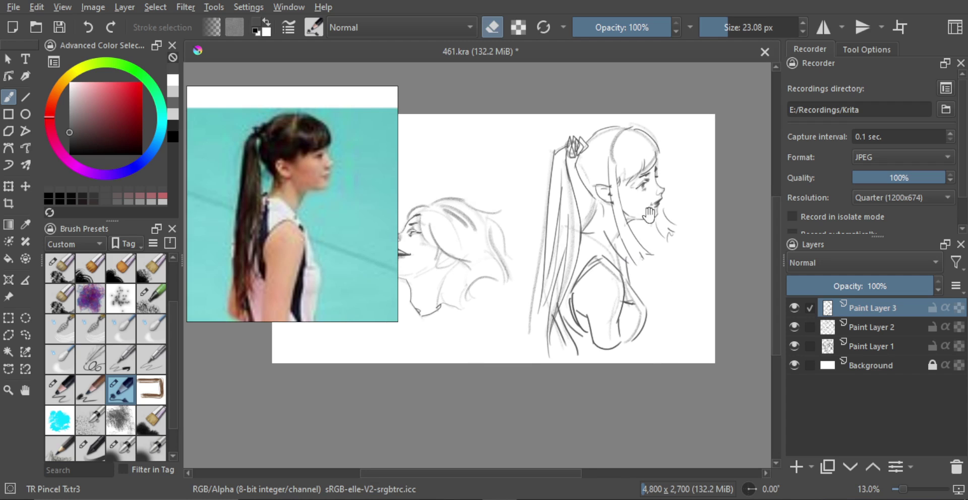
Switch to the TR Pincel Txtr brush, enlarge it to about 358 px and shade the upper arm.
left_click(60, 389)
scroll(596, 250, "down", 2)
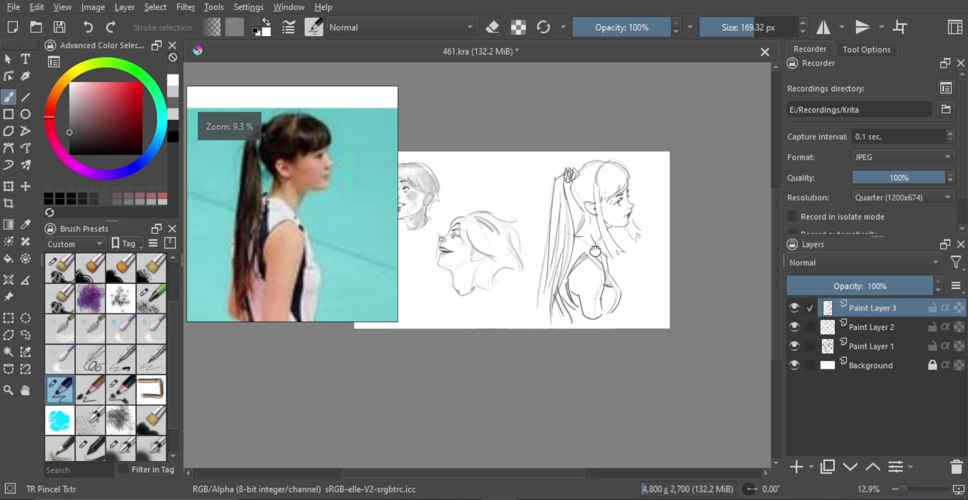
scroll(595, 250, "up", 2)
left_click_drag(566, 249, 577, 282, "shift")
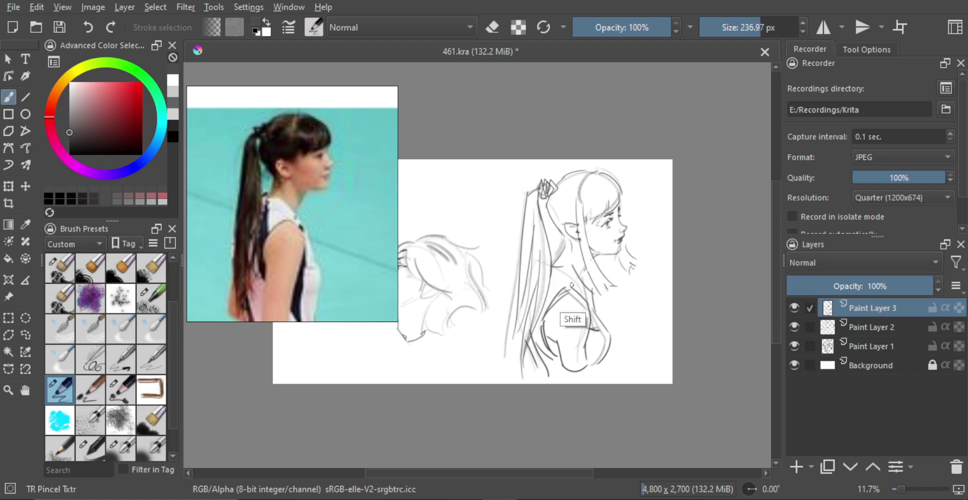
mouse_move(550, 325)
left_mouse_down("shift")
mouse_move(563, 326)
mouse_move(545, 331)
left_mouse_up("shift")
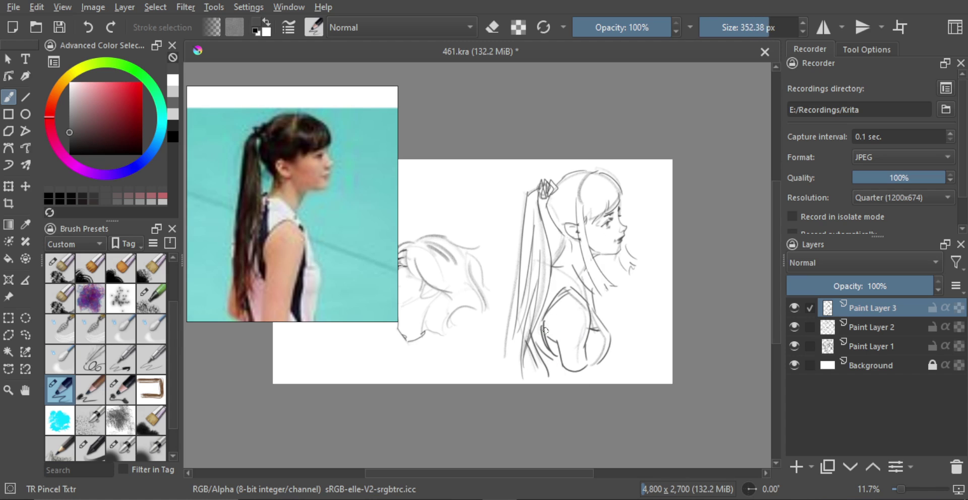
scroll(588, 236, "up", 1)
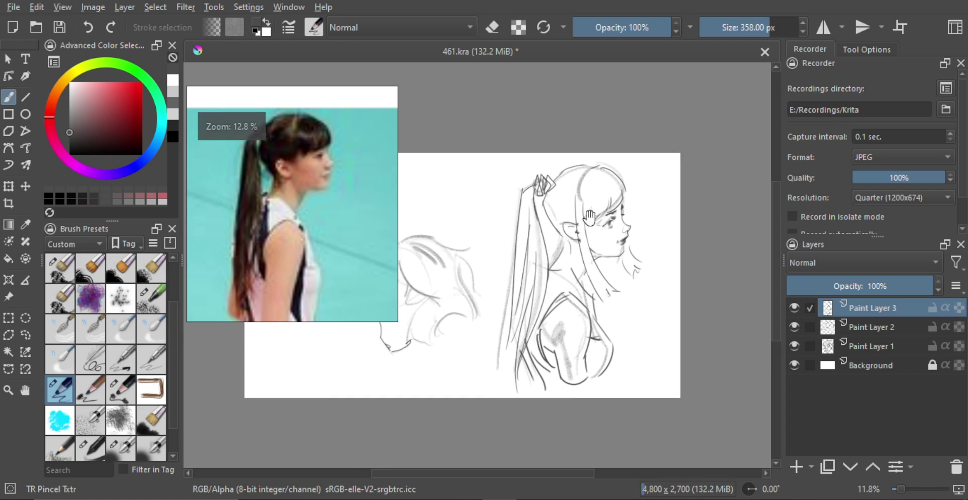
Shade the hair at the back of the head, the crown, the fringe and the side locks, leaving highlights.
mouse_move(573, 213)
left_mouse_down()
mouse_move(575, 233)
mouse_move(589, 233)
mouse_move(547, 226)
mouse_move(567, 215)
mouse_move(578, 238)
left_mouse_up()
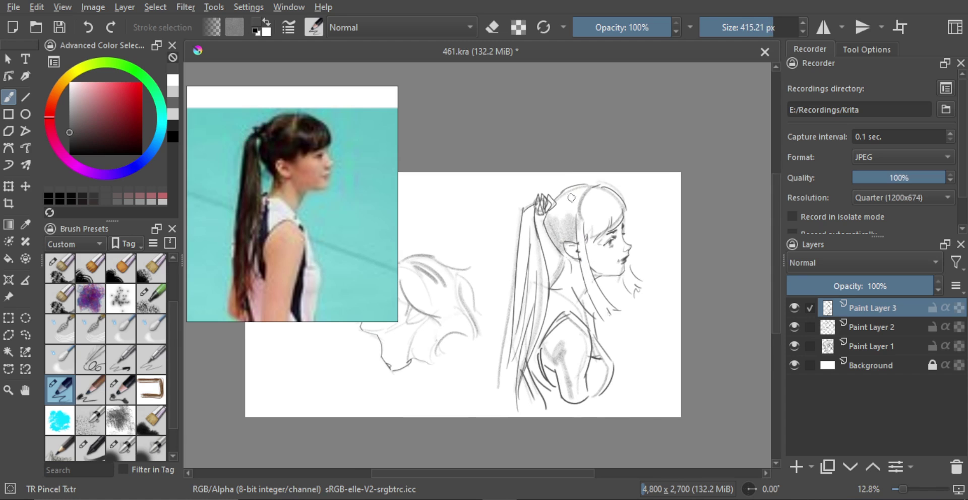
mouse_move(570, 199)
left_mouse_down()
mouse_move(580, 194)
mouse_move(591, 229)
mouse_move(623, 263)
left_mouse_up()
left_click_drag(616, 254, 605, 222, "ctrl")
mouse_move(593, 222)
left_mouse_down("shift")
mouse_move(577, 247)
mouse_move(591, 302)
mouse_move(580, 257)
mouse_move(594, 294)
left_mouse_up("shift")
scroll(589, 209, "down", 3)
key("ctrl+z")
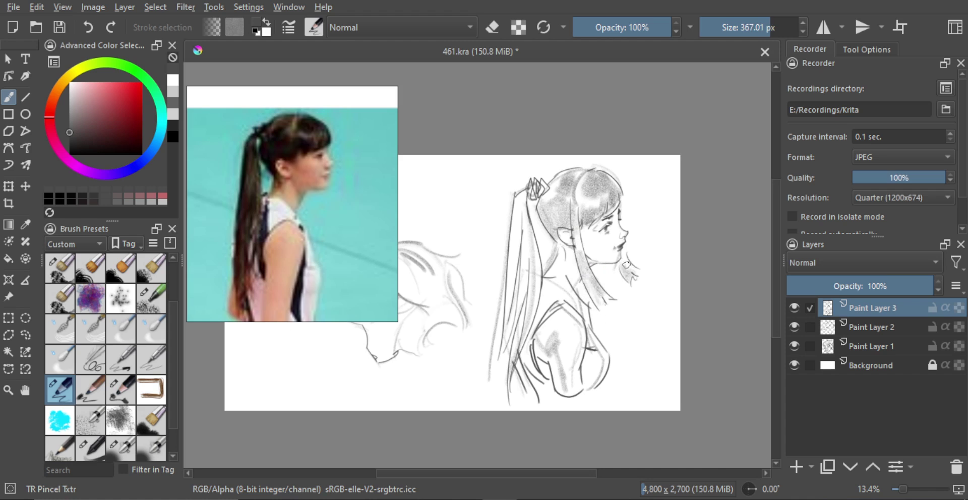
Shade the face lightly around the eye, cheek and mouth, adjusting the textured brush size between areas.
scroll(607, 236, "up", 1)
left_click_drag(610, 233, 603, 245)
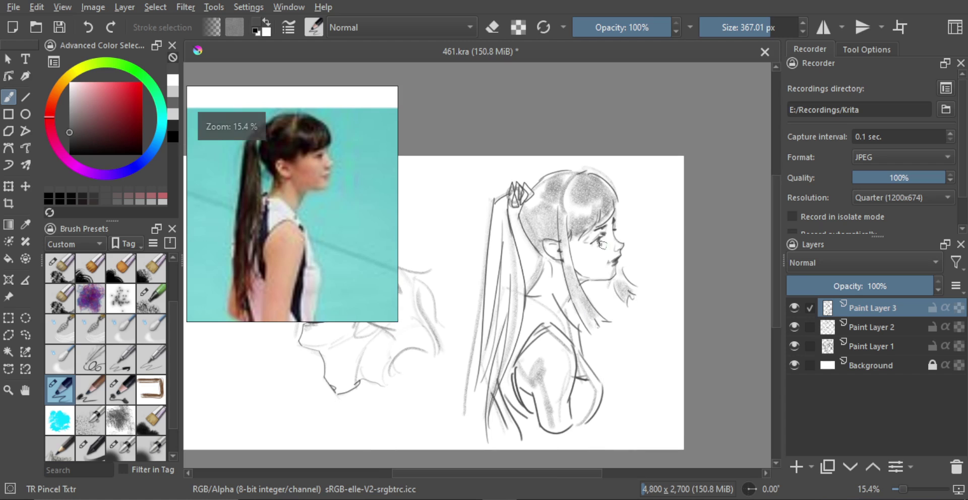
mouse_move(573, 275)
left_mouse_down("shift")
mouse_move(589, 274)
mouse_move(588, 252)
left_mouse_up("shift")
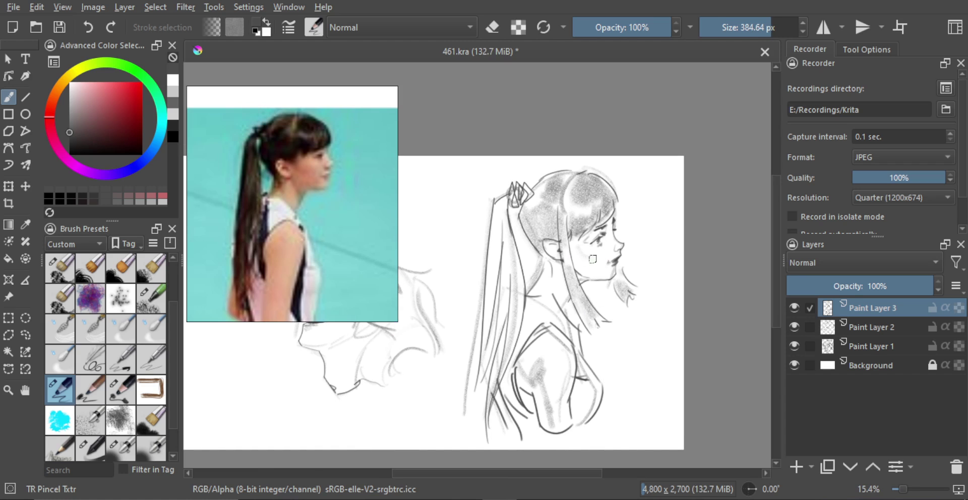
scroll(605, 280, "up", 3)
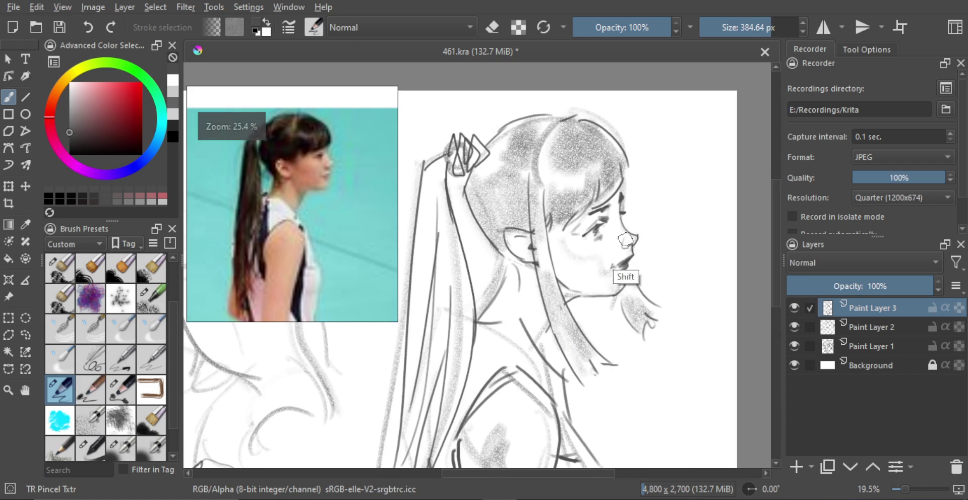
left_click_drag(633, 242, 617, 252, "shift")
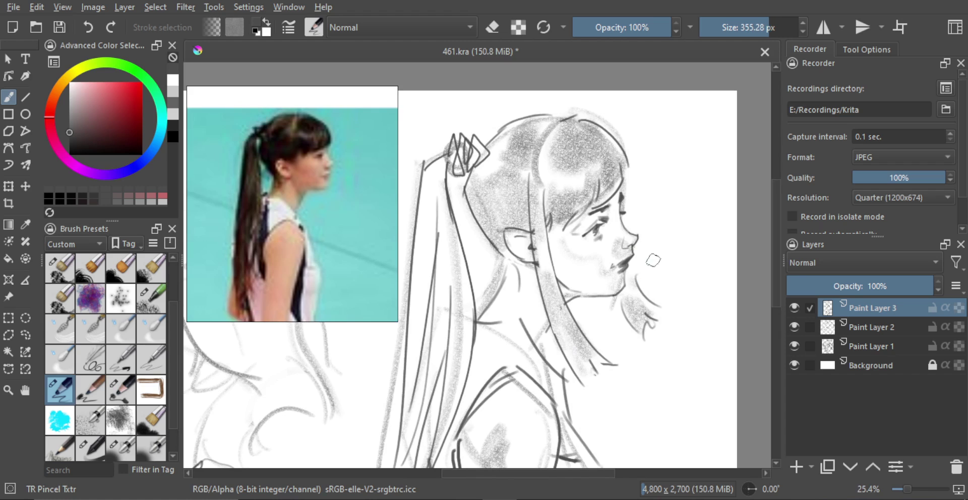
left_click_drag(567, 267, 610, 275, "shift")
key("bracketleft")
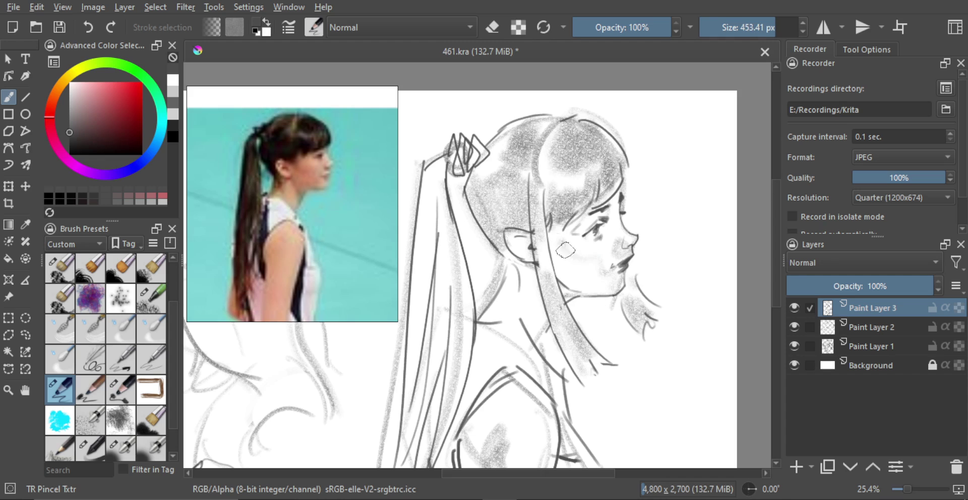
Shade the neck, chest, arm and ponytail with the textured brush at about 486 px.
mouse_move(616, 269)
left_mouse_down("ctrl")
mouse_move(626, 322)
mouse_move(607, 251)
mouse_move(562, 259)
mouse_move(581, 302)
mouse_move(585, 279)
left_mouse_up("ctrl")
left_click_drag(587, 275, 588, 266, "ctrl")
left_click_drag(584, 309, 585, 309, "shift")
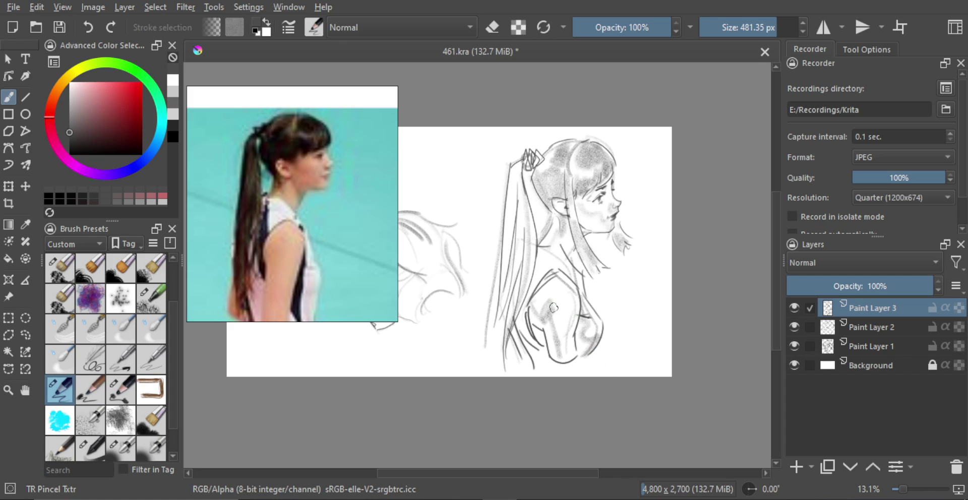
key("ctrl+z")
left_click_drag(556, 268, 559, 270, "shift")
key("ctrl+z")
scroll(581, 291, "down", 2)
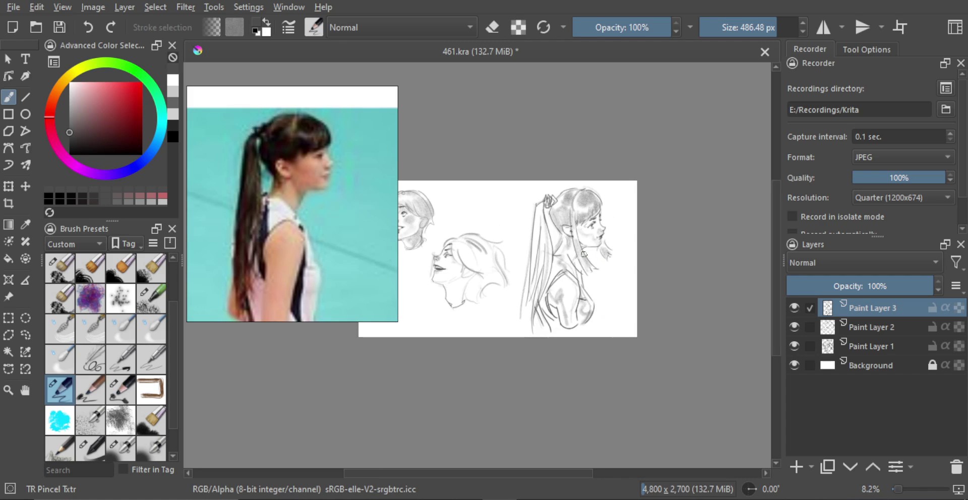
mouse_move(540, 223)
left_mouse_down()
mouse_move(533, 308)
mouse_move(536, 231)
mouse_move(542, 283)
mouse_move(603, 271)
left_mouse_up()
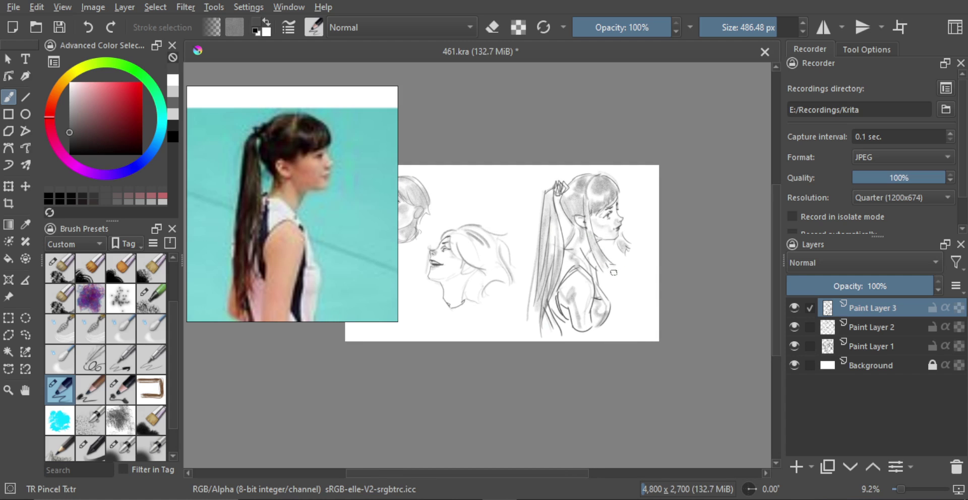
Transform Paint Layer 3 to shift the ponytailed figure slightly left, checking the composition in mirrored view.
key("ctrl+t")
key("m")
left_click_drag(560, 262, 706, 300)
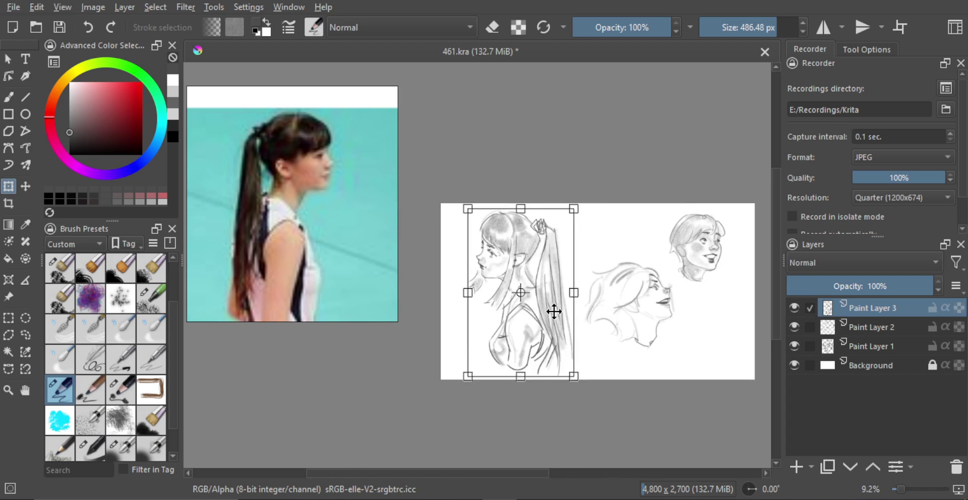
scroll(542, 321, "up", 1)
left_click_drag(536, 324, 668, 306)
key("m")
left_click_drag(588, 301, 620, 291)
left_click_drag(614, 308, 616, 307)
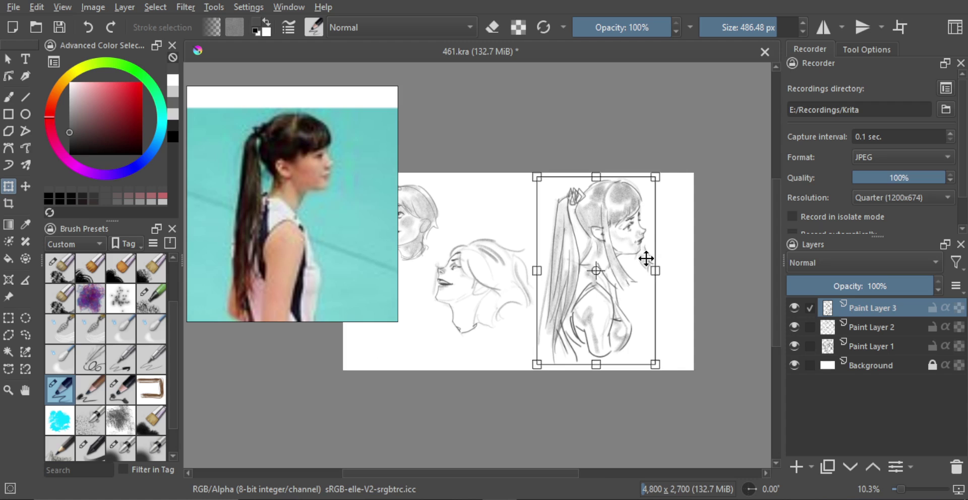
key("b")
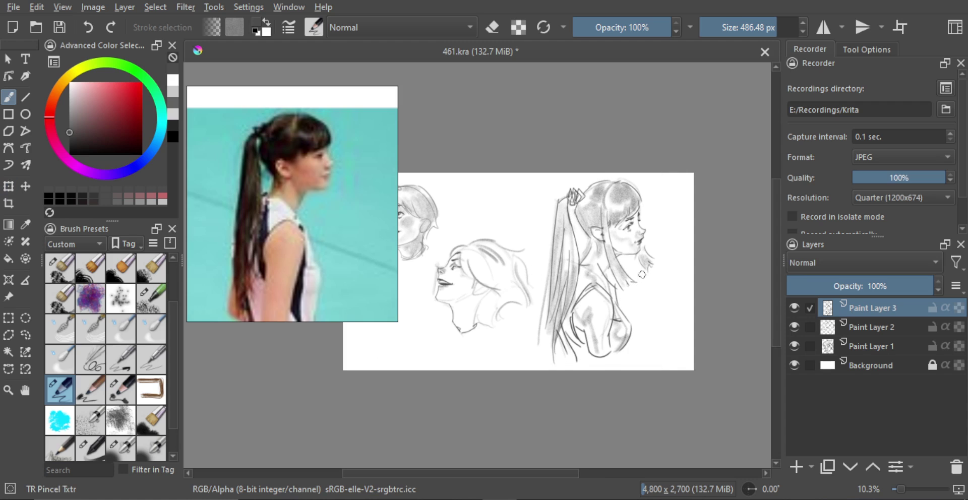
Move the middle head on Paint Layer 2 and the first head on Paint Layer 1 slightly down and left.
left_click_drag(629, 264, 676, 289)
left_click(862, 326)
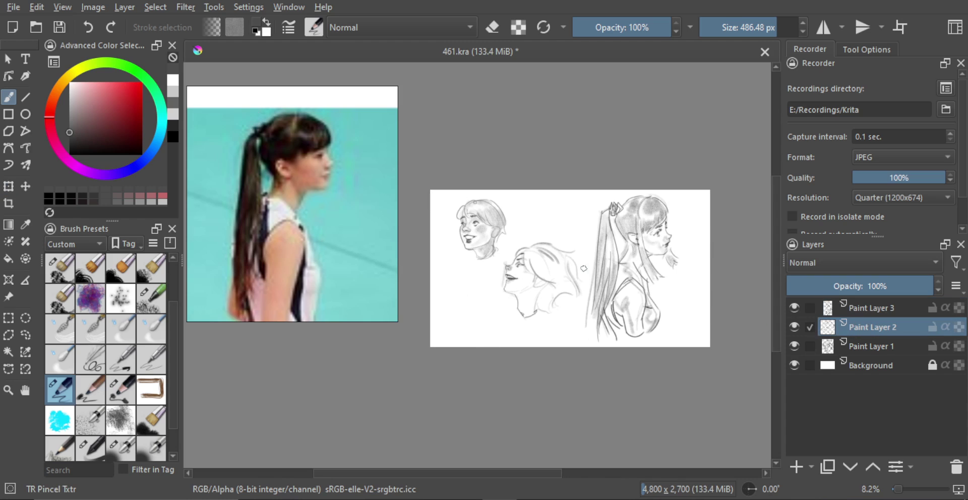
key("t")
mouse_move(559, 281)
left_mouse_down()
mouse_move(573, 246)
mouse_move(539, 289)
mouse_move(545, 297)
left_mouse_up()
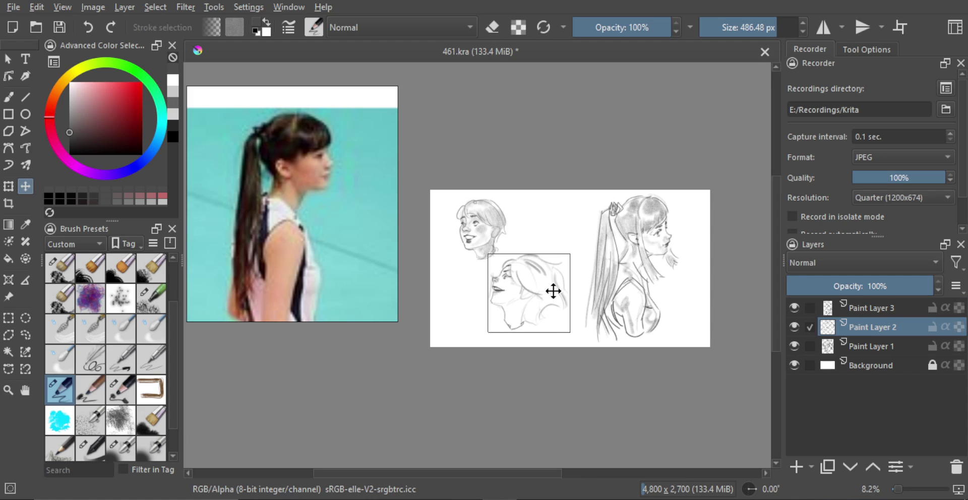
left_click(864, 346)
left_click_drag(495, 238, 492, 251)
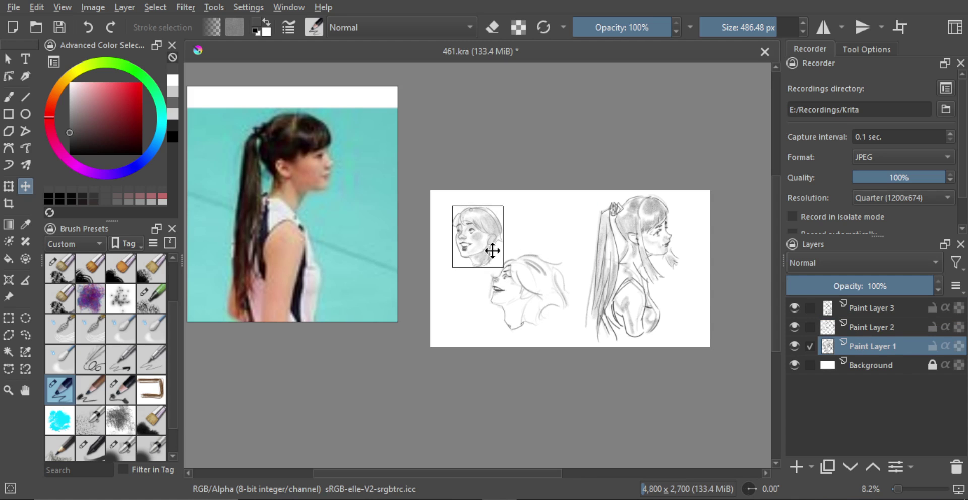
Move the middle head on Paint Layer 2 slightly right and down, and add a new paint layer above it.
left_click(864, 326)
left_click_drag(544, 302, 553, 305)
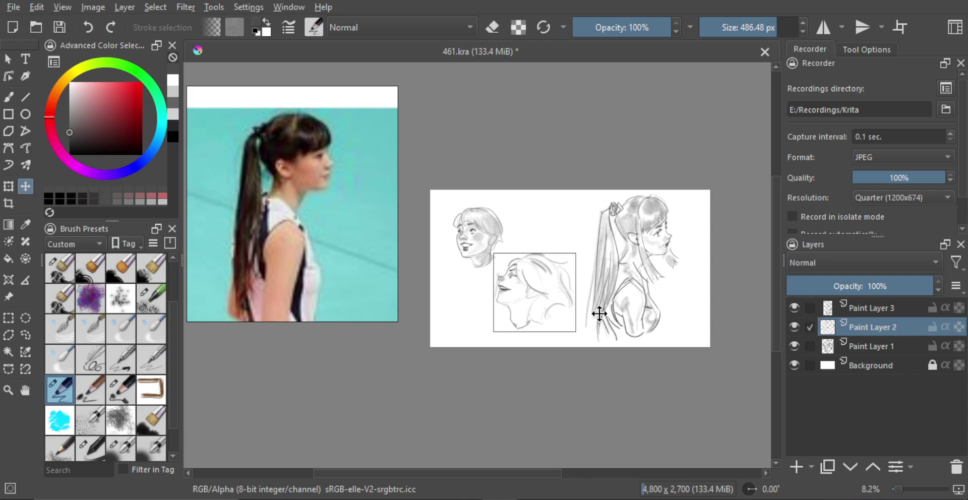
left_click(796, 467)
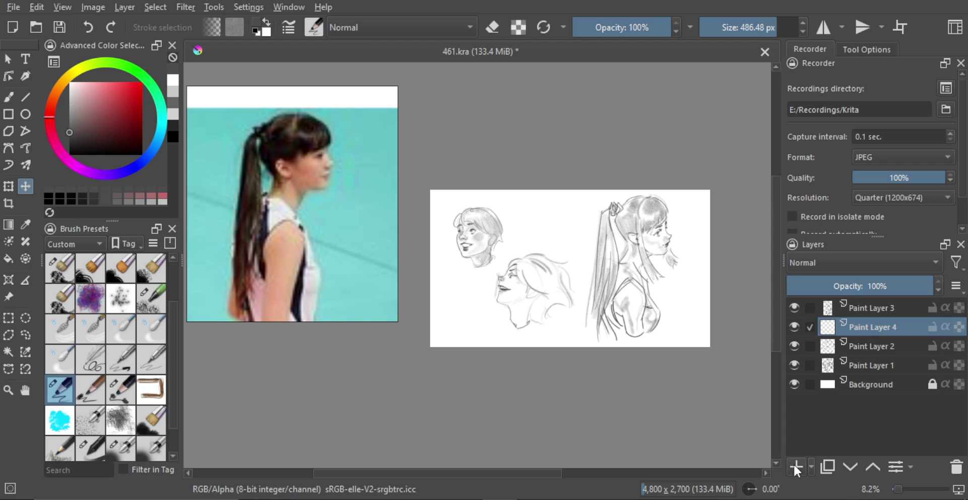
Browse the sports photo reference board and frame the head and torso of the figure skater in black.
scroll(338, 227, "down", 8)
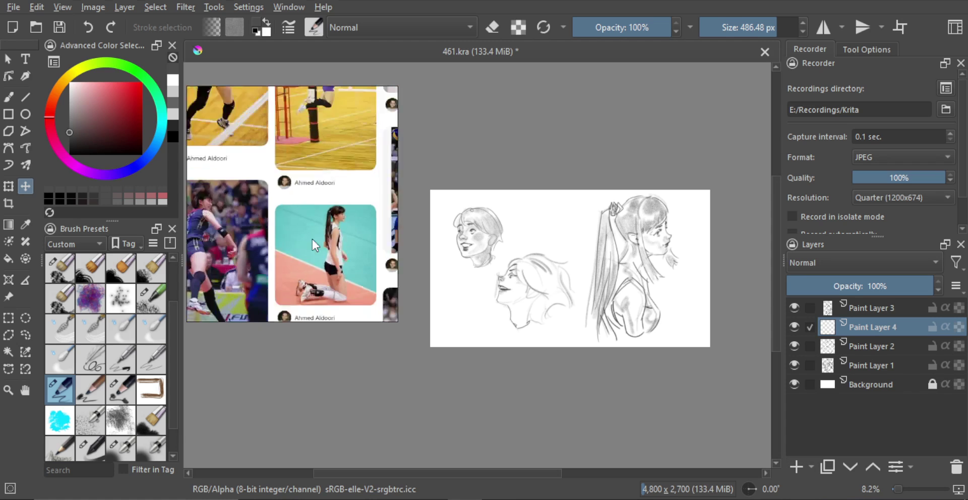
left_click_drag(340, 258, 298, 249)
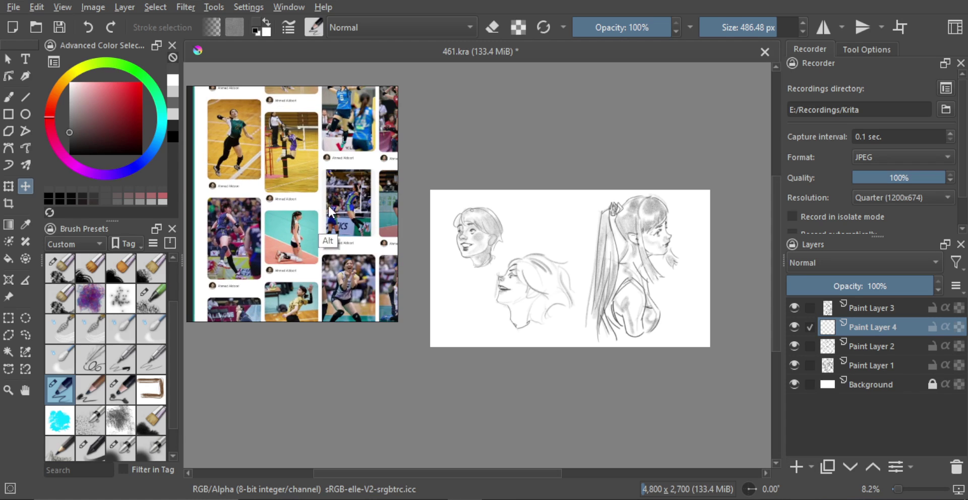
left_click_drag(328, 204, 263, 204)
left_click_drag(351, 208, 292, 229)
scroll(292, 229, "down", 3)
scroll(291, 229, "down", 4)
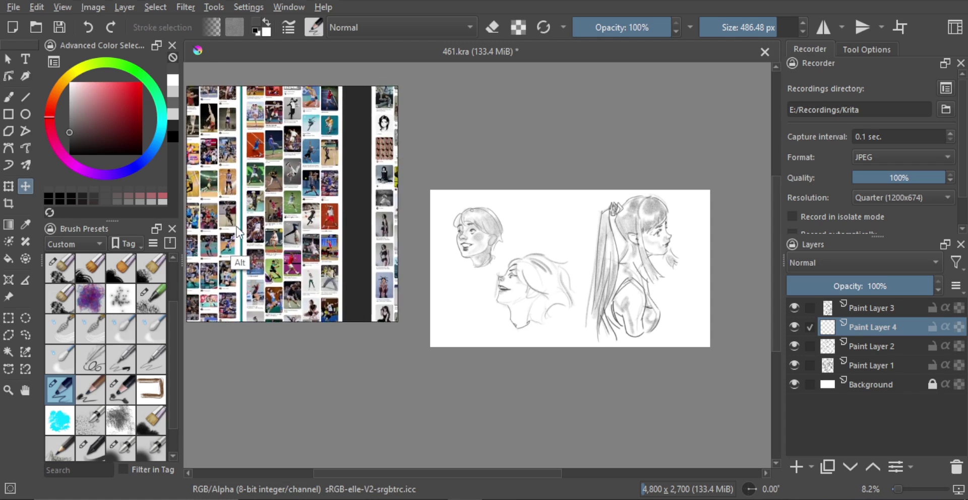
left_click_drag(336, 131, 338, 180)
scroll(338, 178, "up", 8)
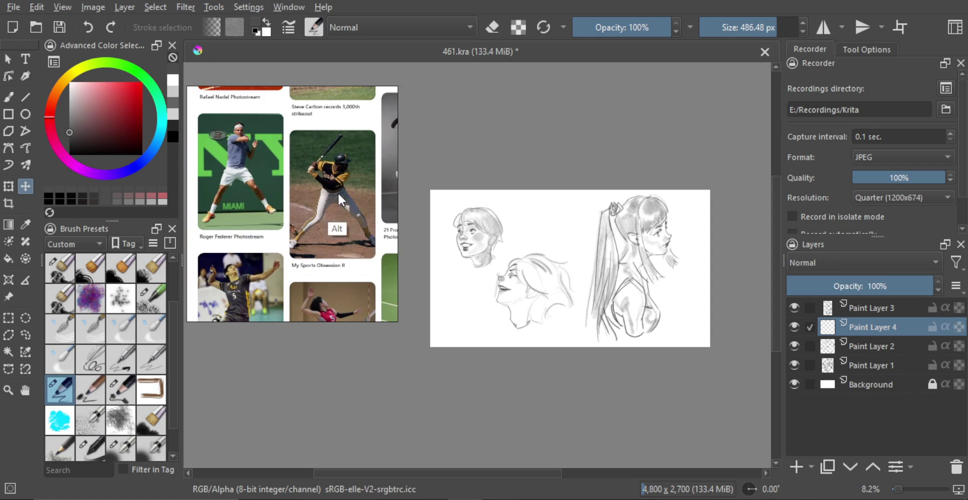
scroll(336, 196, "down", 3)
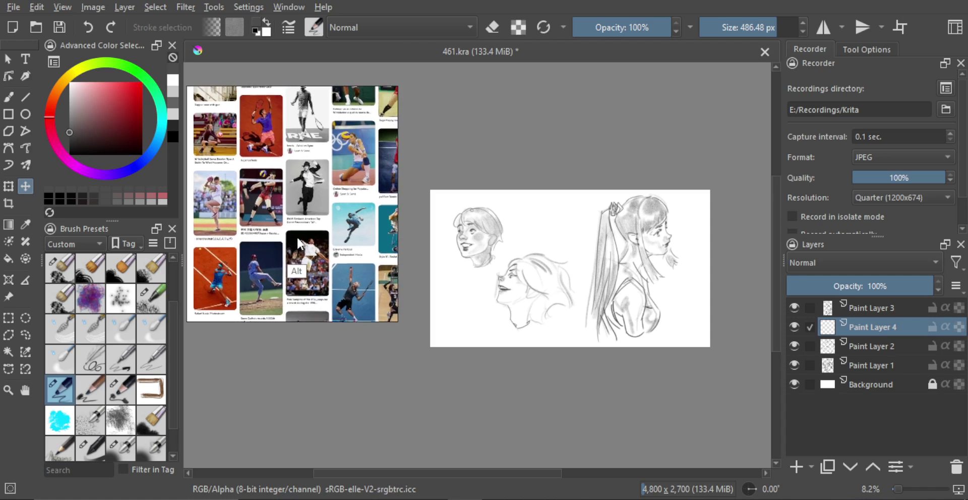
scroll(297, 245, "up", 3)
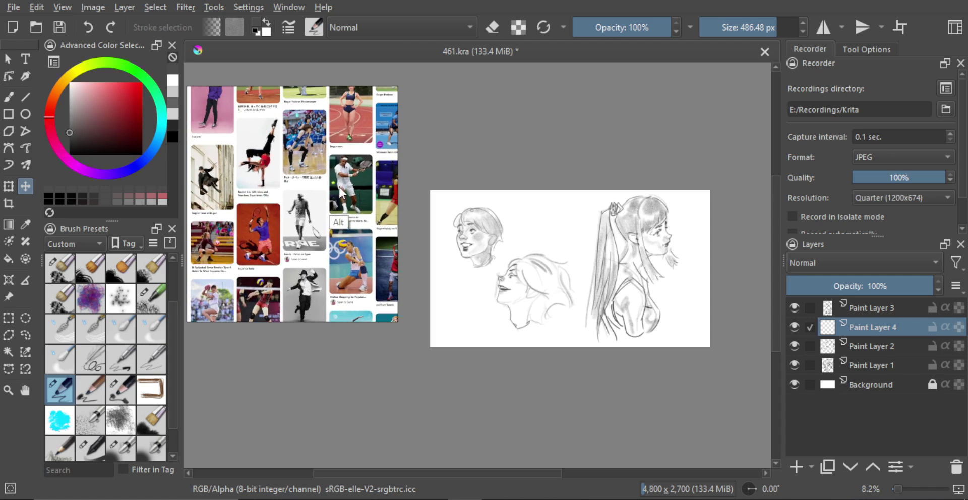
left_click_drag(339, 187, 338, 221)
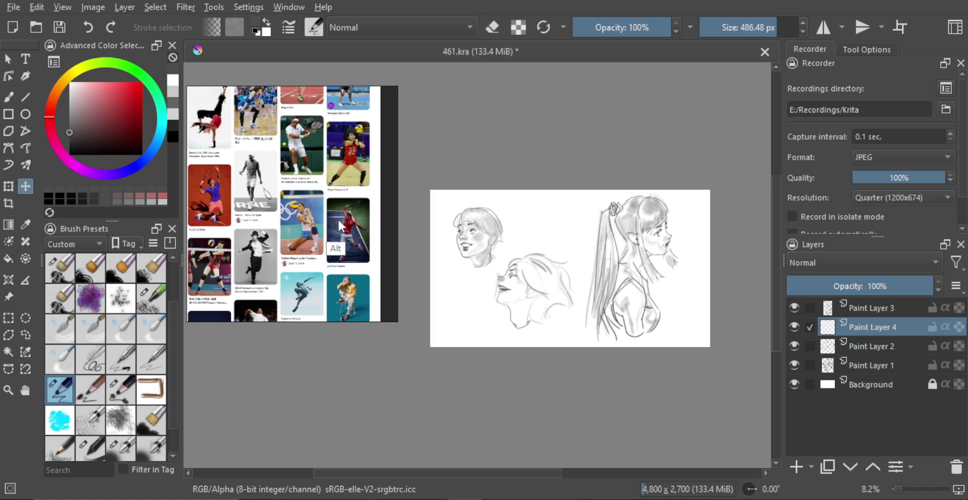
scroll(339, 222, "down", 4)
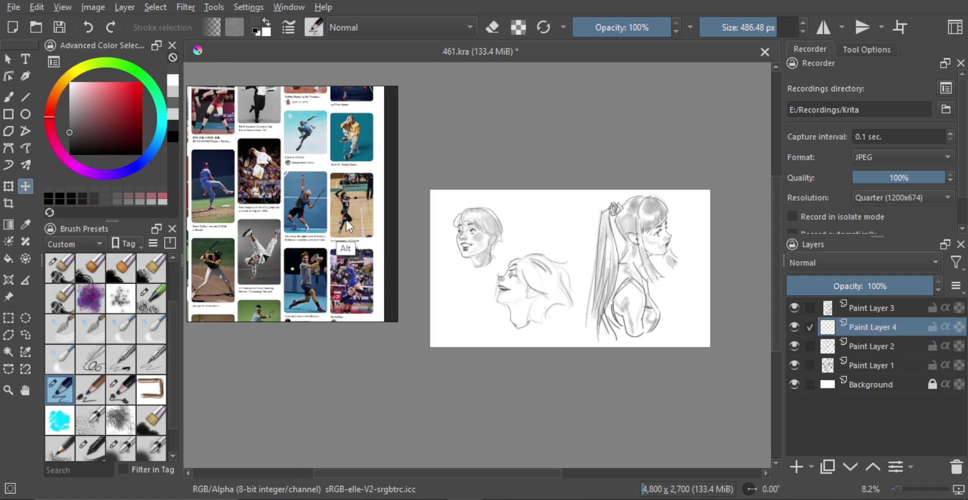
scroll(347, 227, "down", 5)
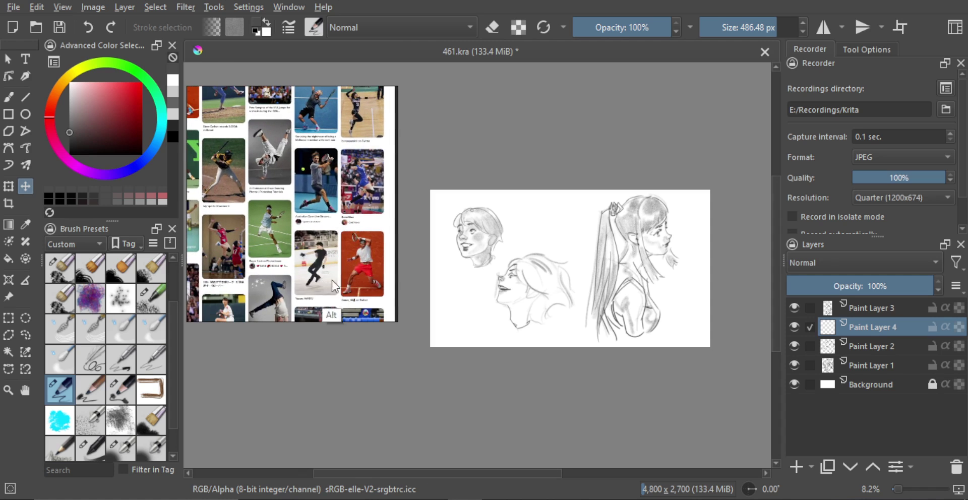
left_click_drag(332, 280, 383, 139)
left_click_drag(340, 201, 313, 242)
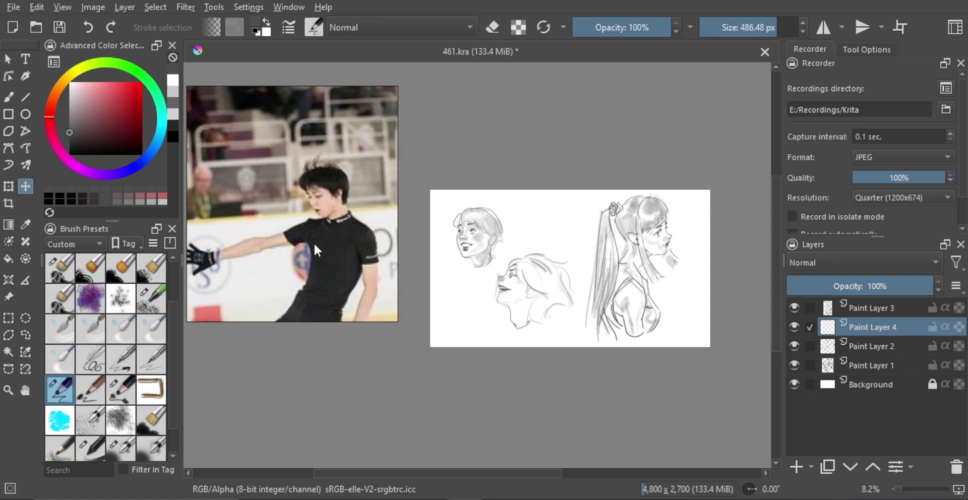
scroll(315, 246, "up", 3)
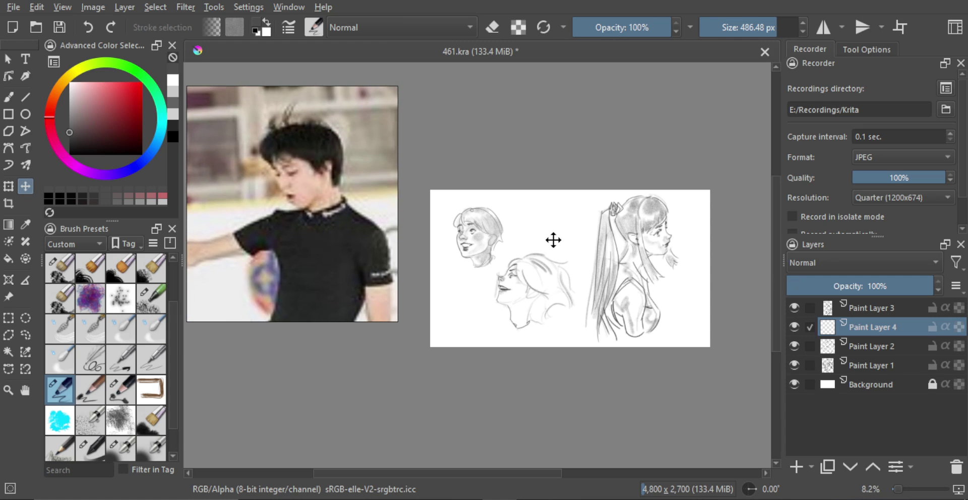
Rough in the skater's skull, face, ear and hair contour on Paint Layer 4 with the textured brush at about 486 px.
key("b")
scroll(552, 223, "up", 2)
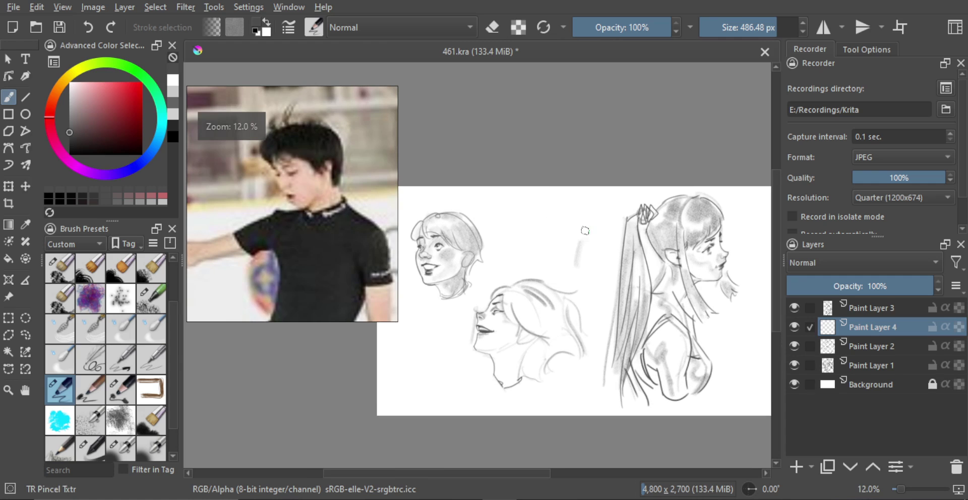
mouse_move(585, 231)
left_mouse_down()
mouse_move(548, 266)
mouse_move(521, 243)
left_mouse_up()
key("ctrl+z")
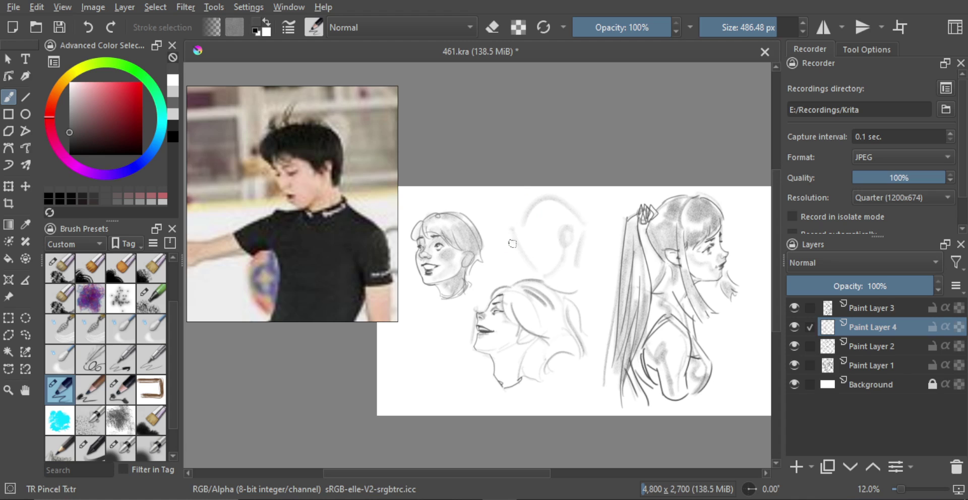
left_click_drag(512, 244, 489, 216)
Transform the rough head on Paint Layer 4 to a smaller size and place it in the gap above the middle head.
key("ctrl+t")
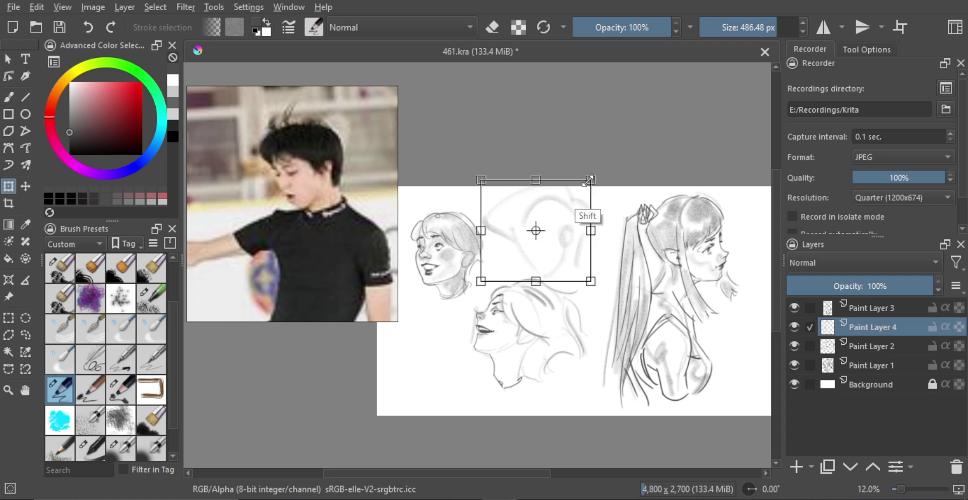
mouse_move(554, 223)
left_mouse_down()
mouse_move(577, 223)
mouse_move(584, 206)
mouse_move(571, 221)
left_mouse_up()
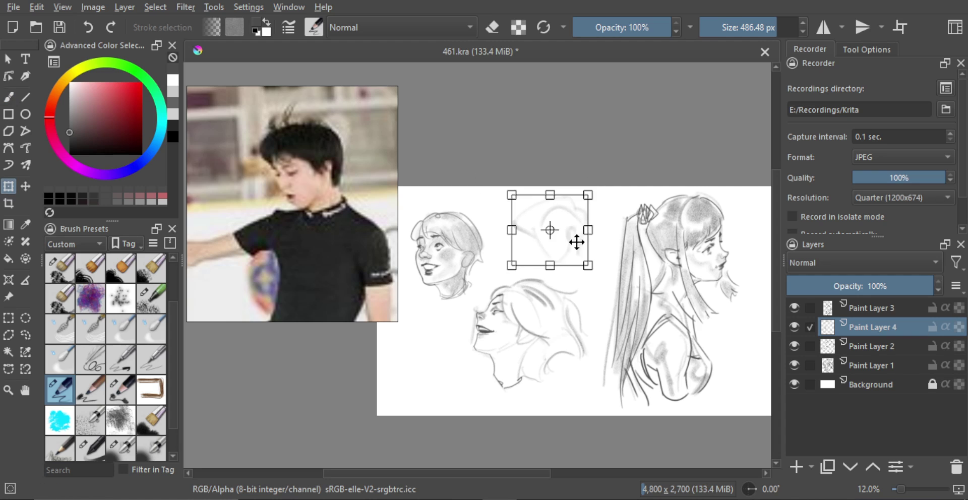
key("Return")
Block in the skater's eye, nose and mouth areas with the textured brush, reducing its size to about 338 px.
key("b")
scroll(579, 239, "up", 1)
scroll(579, 239, "up", 1)
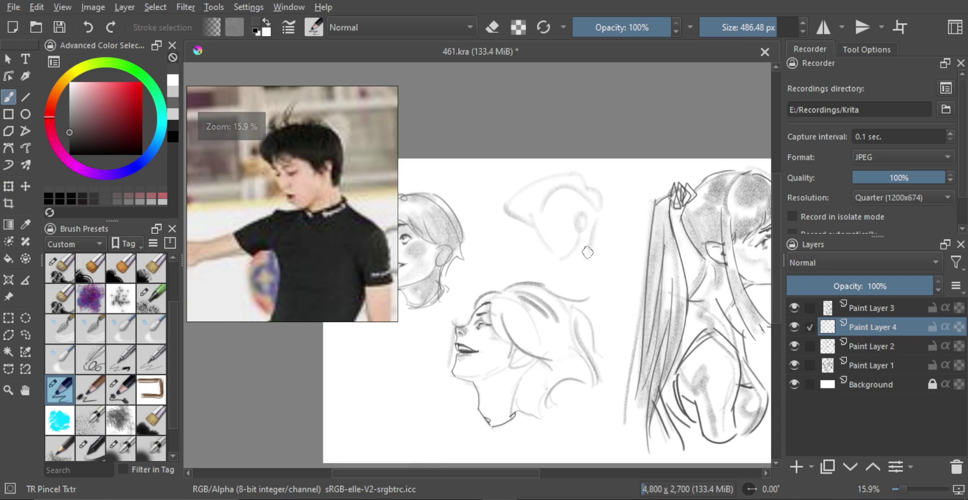
scroll(580, 247, "up", 1)
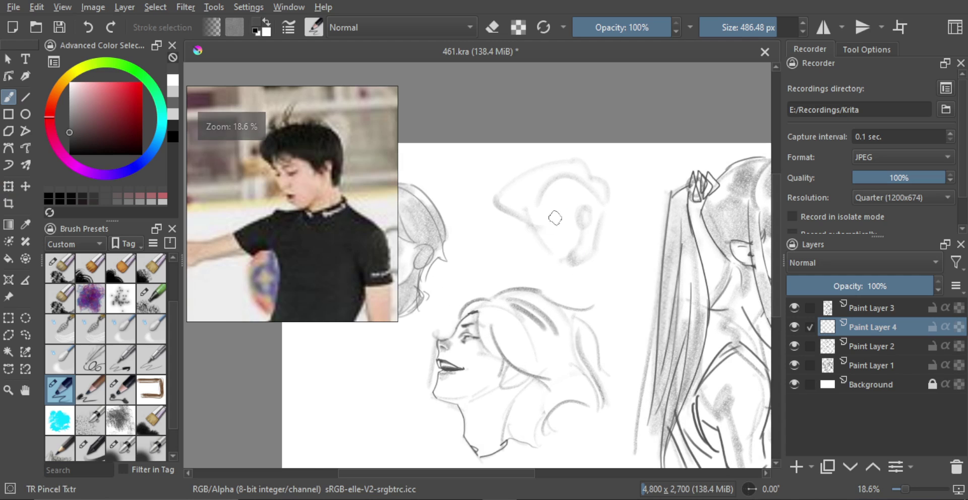
scroll(557, 213, "up", 1)
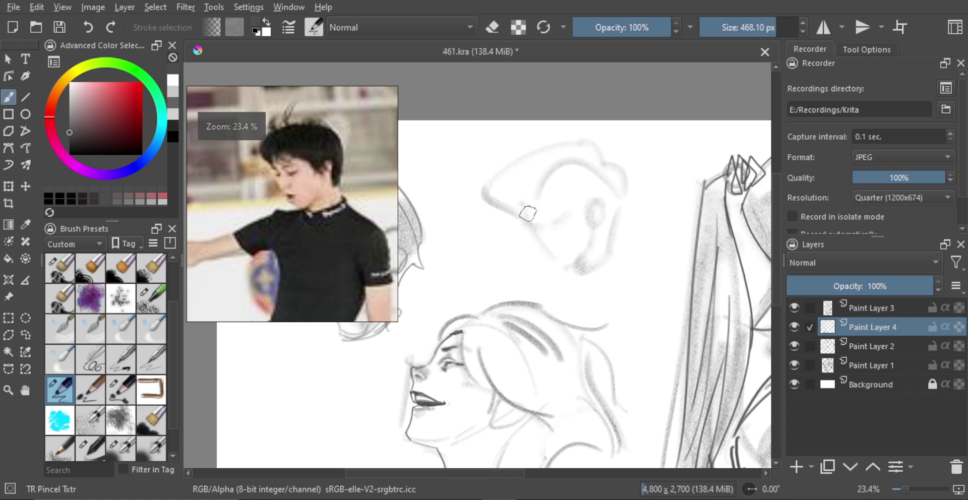
scroll(573, 210, "down", 1)
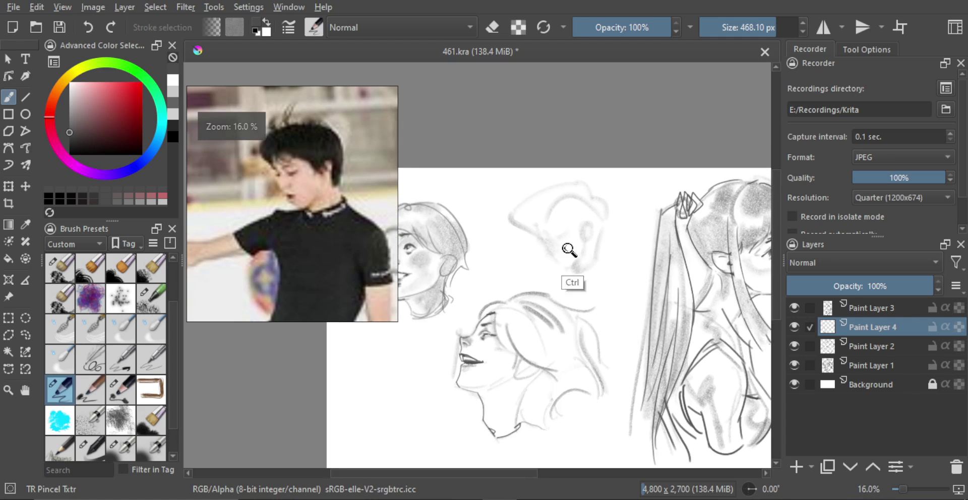
scroll(552, 260, "up", 1)
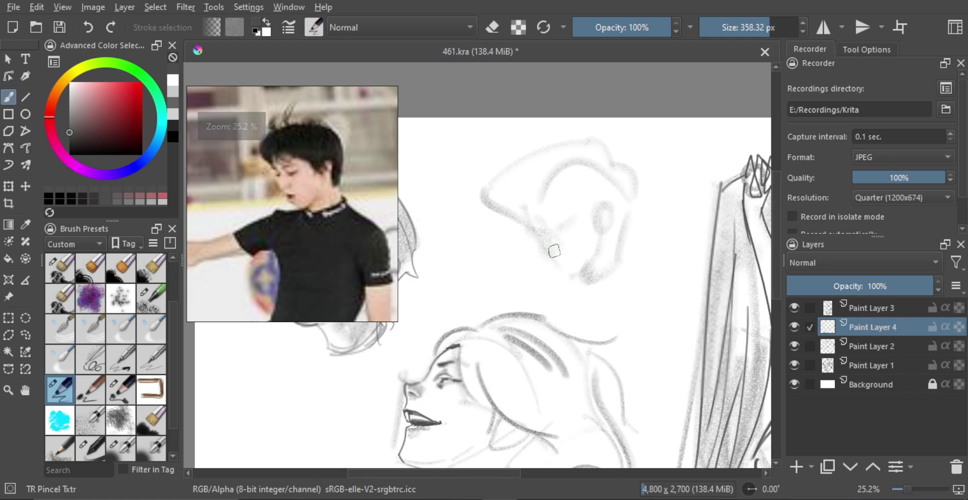
scroll(559, 254, "down", 2)
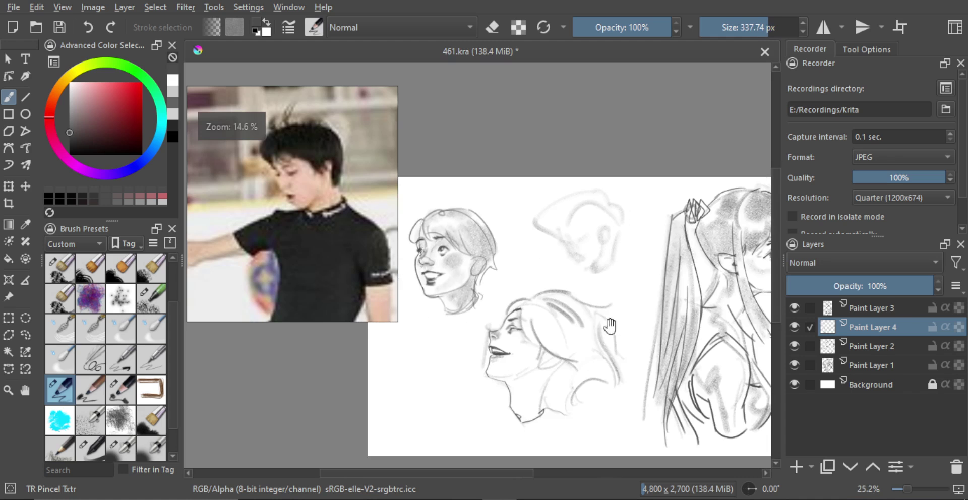
Rough in the hairline around the face and the neck at about 338 px, and lighten the sketch near the chin in eraser mode.
scroll(603, 273, "up", 1)
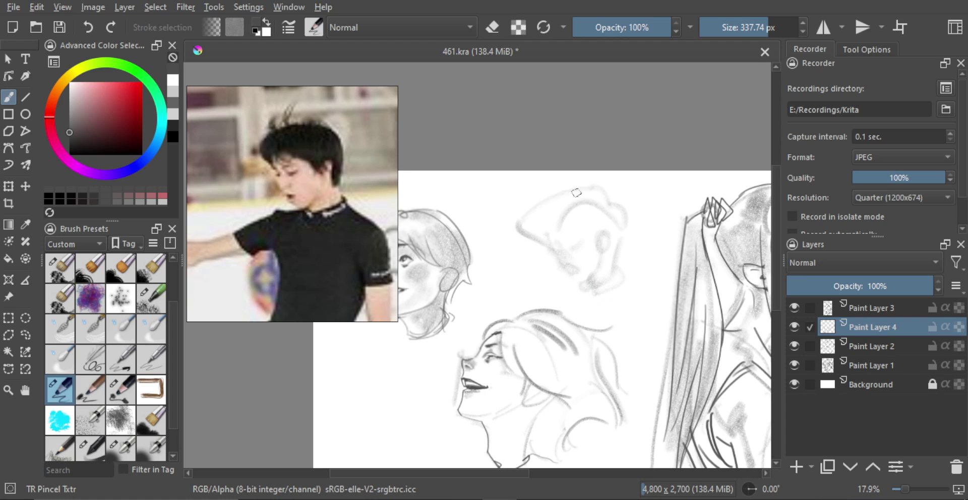
scroll(564, 227, "up", 1)
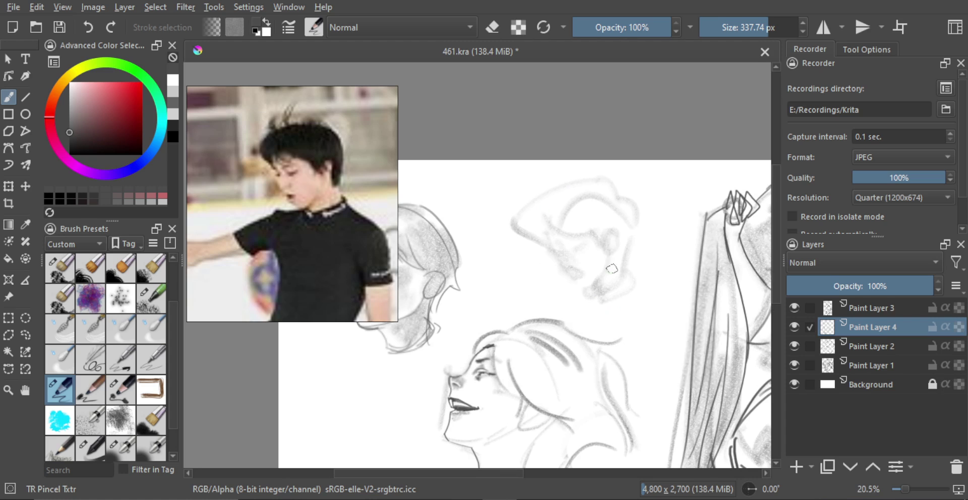
scroll(612, 269, "up", 2)
key("e")
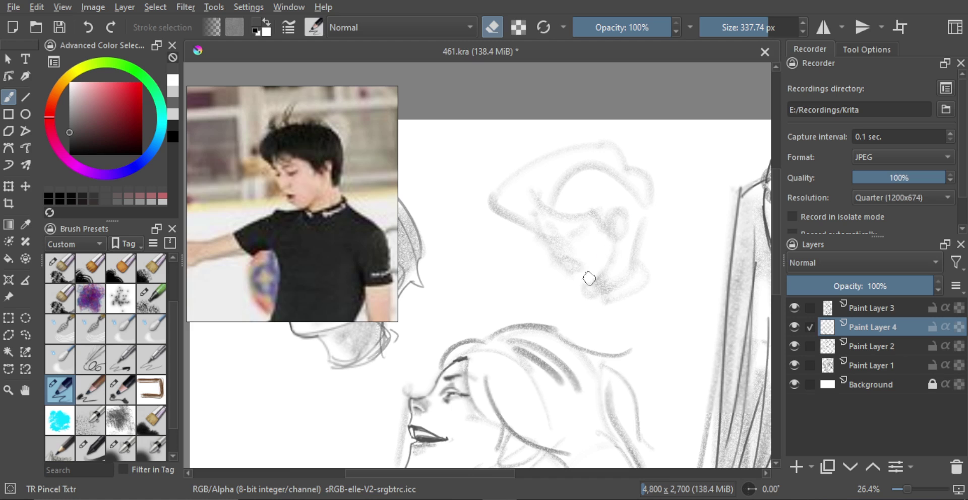
scroll(616, 249, "down", 3)
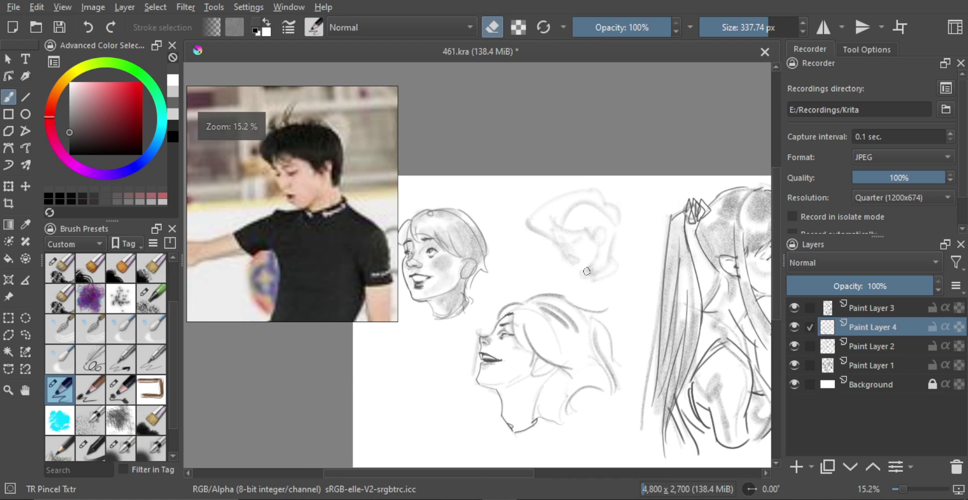
Draw the skater's far eye with TR Pincel Txtr3 at about 23 px, and clean up the sketch around it by erasing at about 26 px.
key("/")
scroll(595, 240, "up", 4)
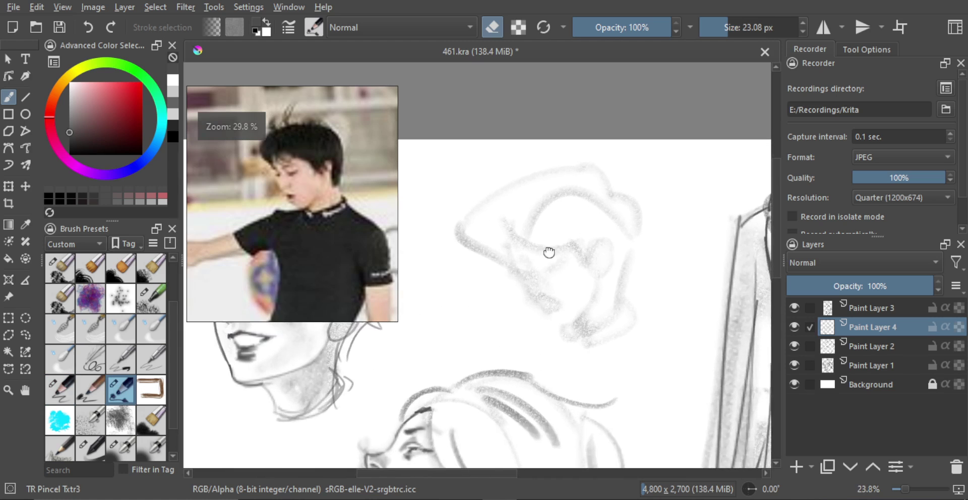
key("e")
mouse_move(539, 259)
left_mouse_down()
mouse_move(553, 260)
mouse_move(541, 242)
left_mouse_up()
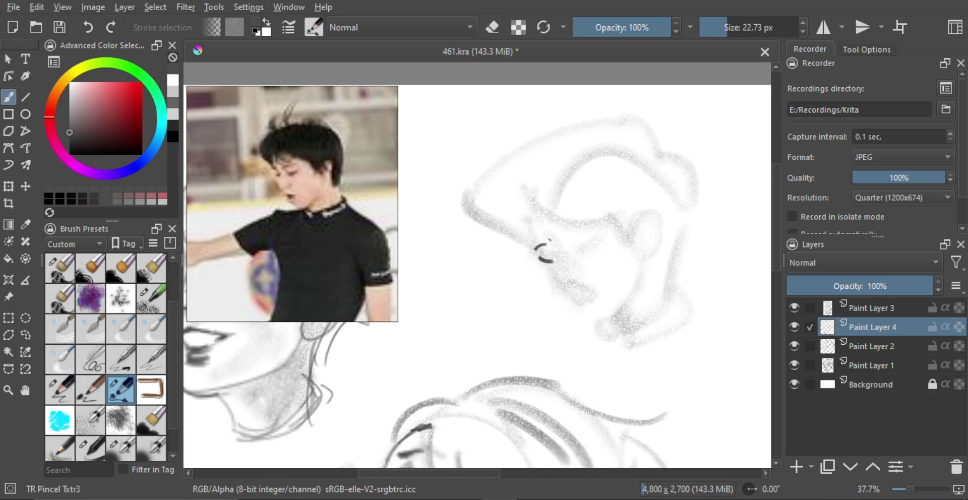
key("e")
key("bracketright")
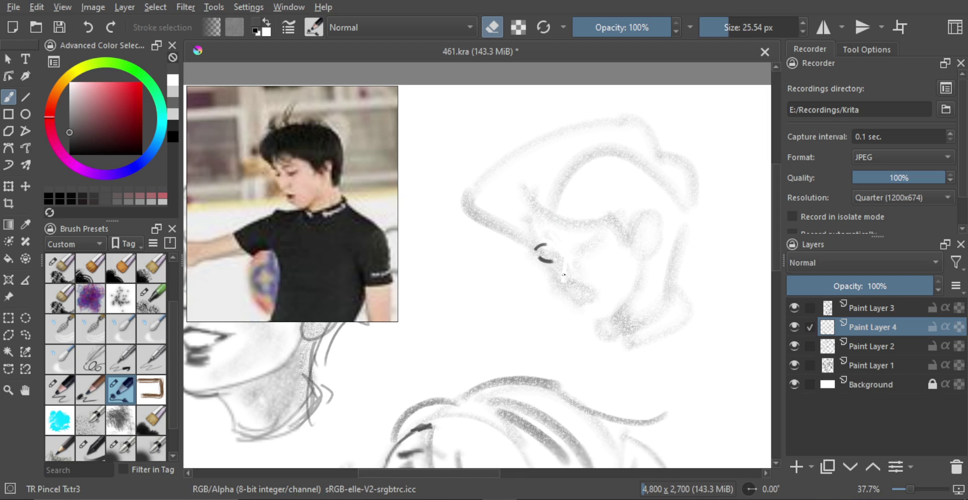
Draw the far eye's upper lid, the nose profile and the mouth with the brush set to about 15 px.
key("e")
left_click_drag(578, 304, 548, 294, "shift")
left_click_drag(538, 248, 551, 255)
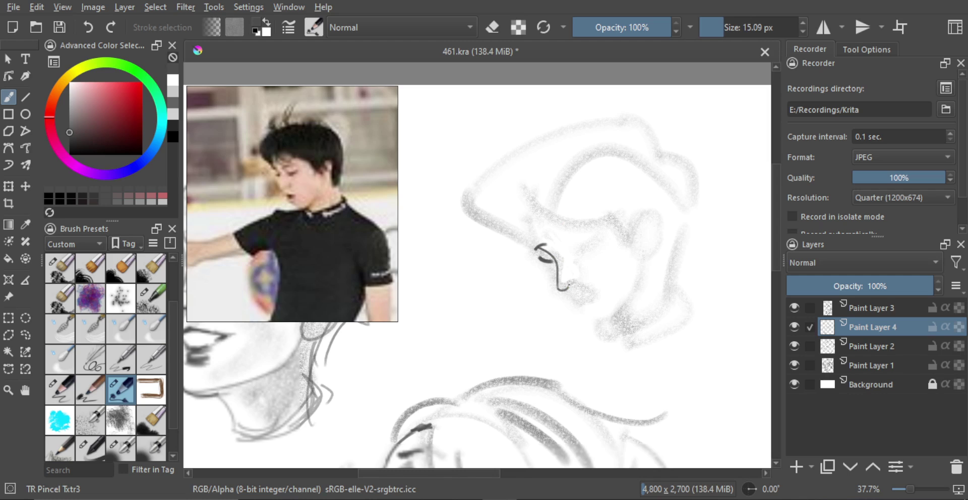
mouse_move(583, 289)
left_mouse_down("ctrl")
mouse_move(580, 278)
mouse_move(574, 286)
left_mouse_up("ctrl")
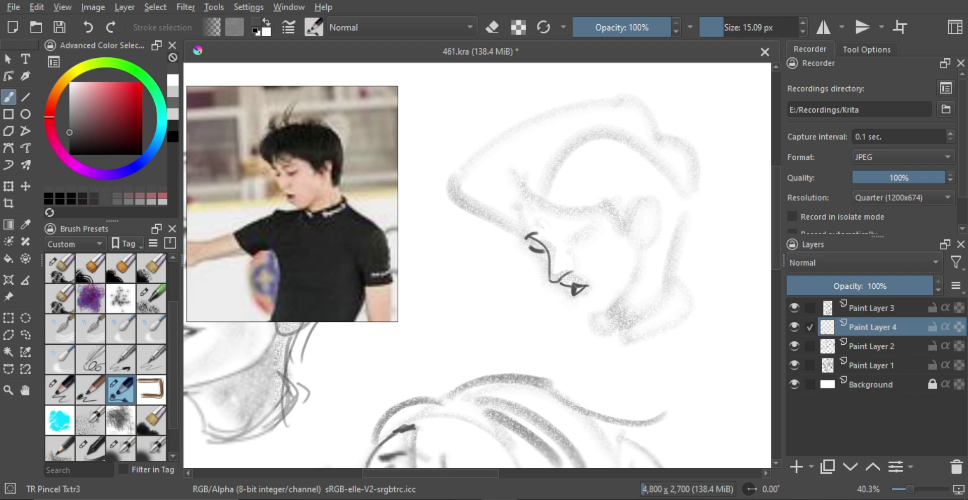
Refine the lips and nose profile and draw the chin and jawline at about 17 px, redoing misplaced strokes.
mouse_move(574, 288)
left_mouse_down("shift")
mouse_move(601, 318)
mouse_move(578, 270)
mouse_move(570, 282)
left_mouse_up("shift")
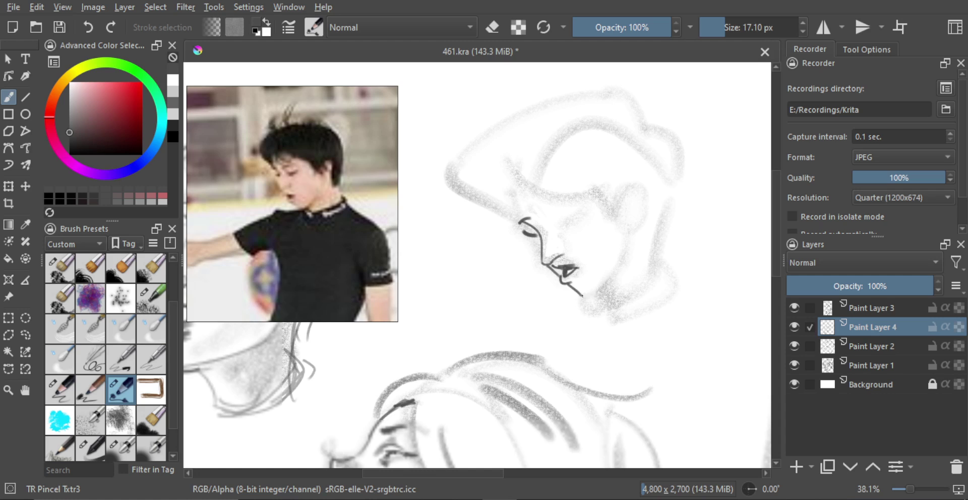
key("ctrl+z")
key("ctrl+z")
left_click_drag(564, 282, 582, 297)
left_click_drag(625, 235, 602, 287)
mouse_move(547, 244)
left_mouse_down()
mouse_move(547, 222)
mouse_move(539, 260)
left_mouse_up()
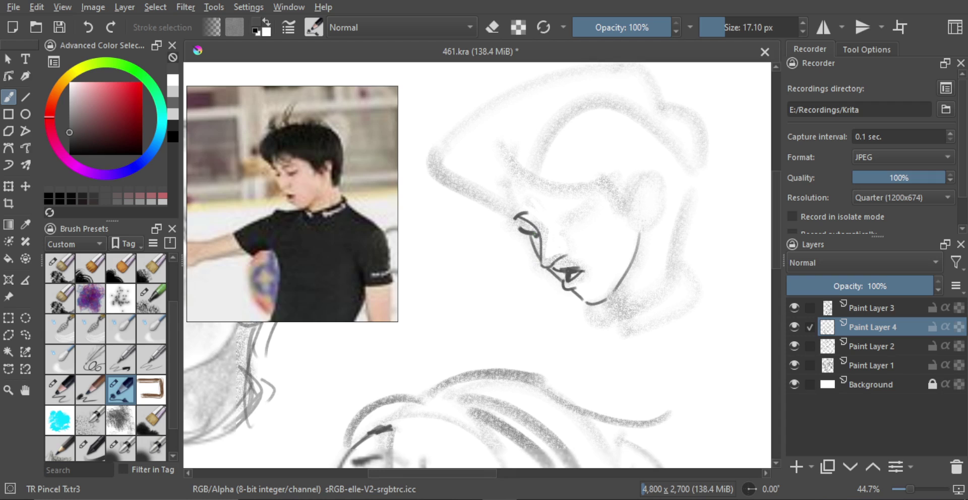
Draw the skater's lowered near eye with its upper lid and lashes at about 17 px, redoing misplaced strokes.
mouse_move(561, 230)
left_mouse_down()
mouse_move(577, 251)
mouse_move(580, 229)
mouse_move(567, 249)
mouse_move(591, 236)
left_mouse_up()
key("ctrl+z")
left_click(564, 251)
key("ctrl+z")
key("ctrl+z")
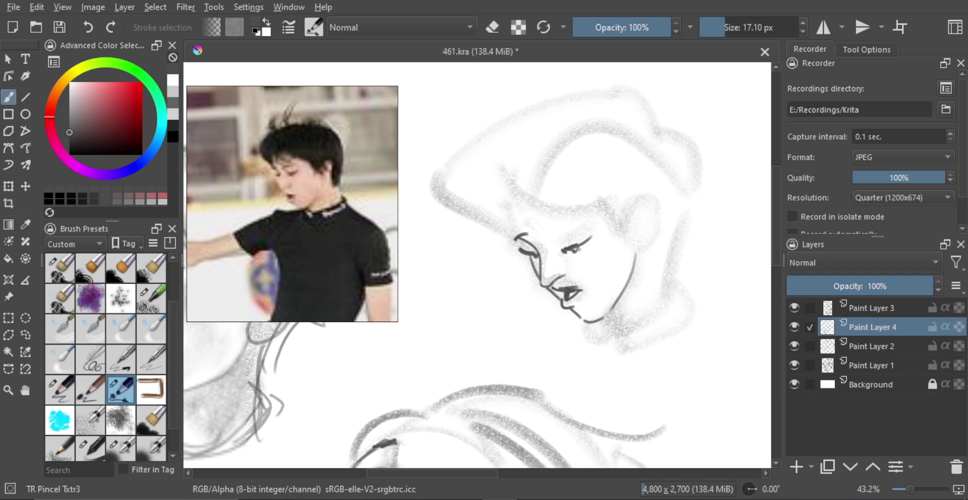
key("ctrl+z")
Trim the line above the far eye in eraser mode and draw the eyebrows with the brush.
key("e")
left_click_drag(530, 236, 524, 231)
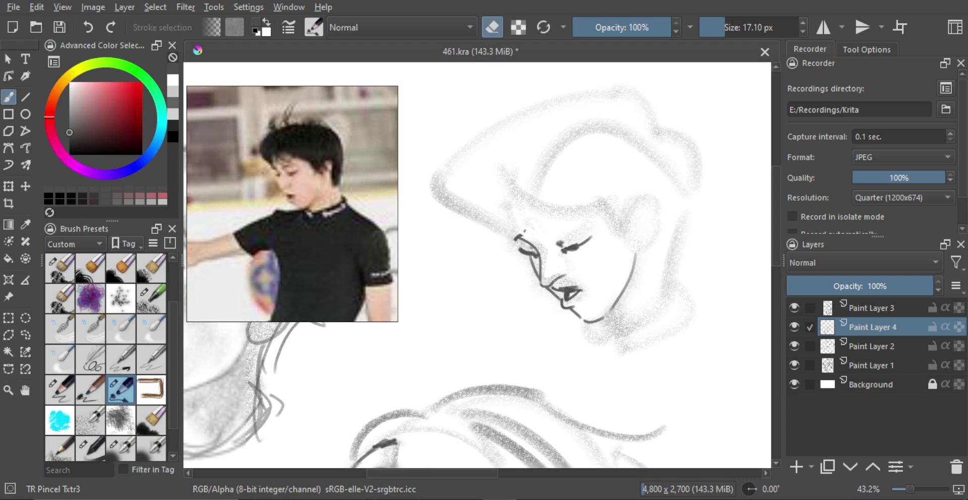
key("e")
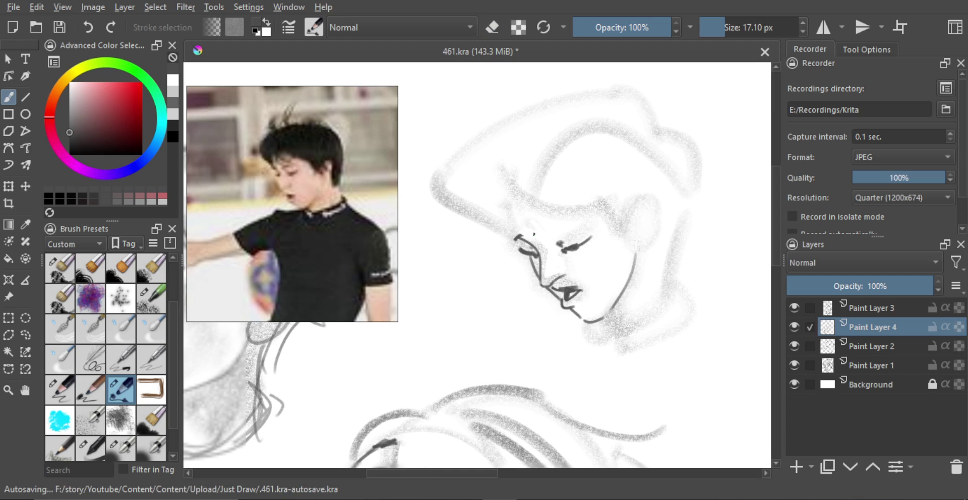
mouse_move(550, 230)
left_mouse_down()
mouse_move(571, 225)
mouse_move(575, 247)
mouse_move(552, 222)
left_mouse_up()
Outline the front tip of the skater's hair and draw the hairline across the forehead, redoing a misplaced stroke.
mouse_move(468, 186)
left_mouse_down()
mouse_move(507, 236)
mouse_move(527, 219)
mouse_move(530, 233)
left_mouse_up()
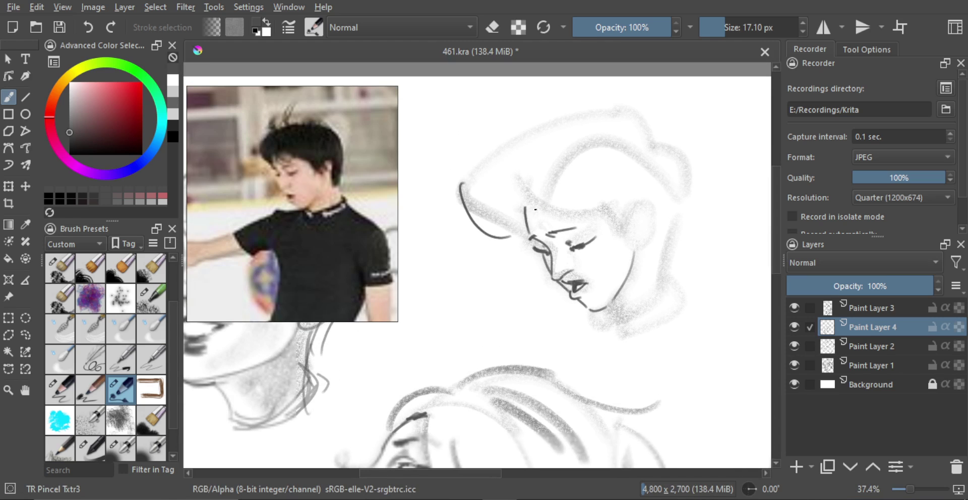
left_click_drag(521, 194, 544, 231)
key("ctrl+z")
left_click_drag(526, 204, 573, 231)
mouse_move(530, 200)
left_mouse_down()
mouse_move(609, 223)
mouse_move(591, 222)
left_mouse_up()
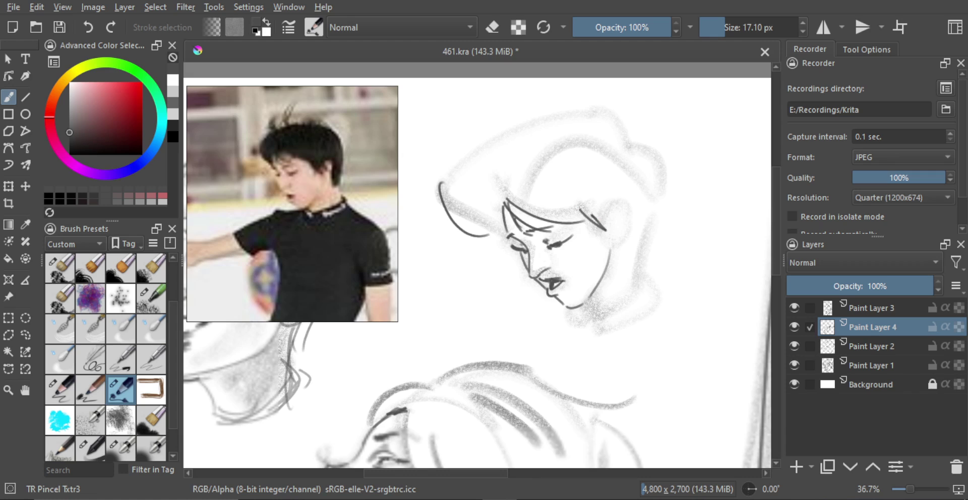
Draw the sideburn strands beside the near cheek and outline the ear.
left_click_drag(575, 214, 621, 233)
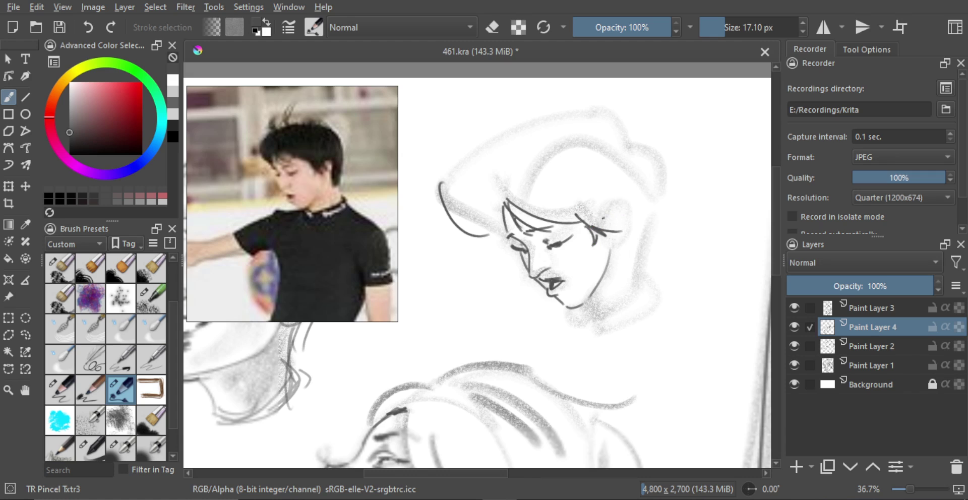
mouse_move(604, 219)
left_mouse_down()
mouse_move(618, 237)
mouse_move(605, 267)
mouse_move(607, 255)
left_mouse_up()
key("ctrl+z")
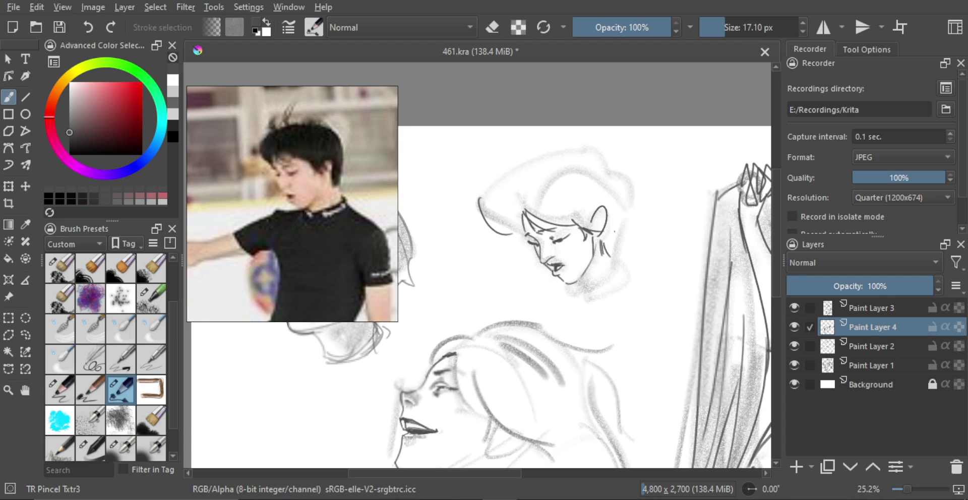
Outline the hair from the nape over the back and crown of the head to the front tip.
left_click_drag(620, 225, 616, 272)
left_click_drag(620, 233, 627, 213)
left_click_drag(624, 214, 606, 174)
key("ctrl+z")
mouse_move(621, 220)
left_mouse_down()
mouse_move(594, 159)
mouse_move(504, 179)
mouse_move(509, 222)
left_mouse_up()
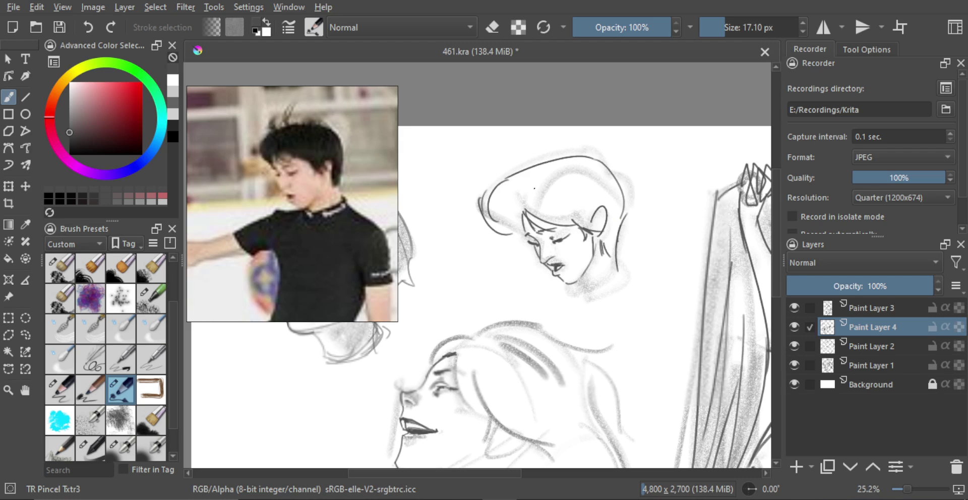
Draw the fringe strand above the forehead and the loose strands sticking up from the crown, undoing misplaced strokes.
mouse_move(535, 173)
left_mouse_down()
mouse_move(521, 218)
mouse_move(549, 217)
left_mouse_up()
key("ctrl+z")
mouse_move(520, 155)
left_mouse_down()
mouse_move(529, 174)
mouse_move(537, 162)
left_mouse_up()
key("ctrl+z")
key("ctrl+z")
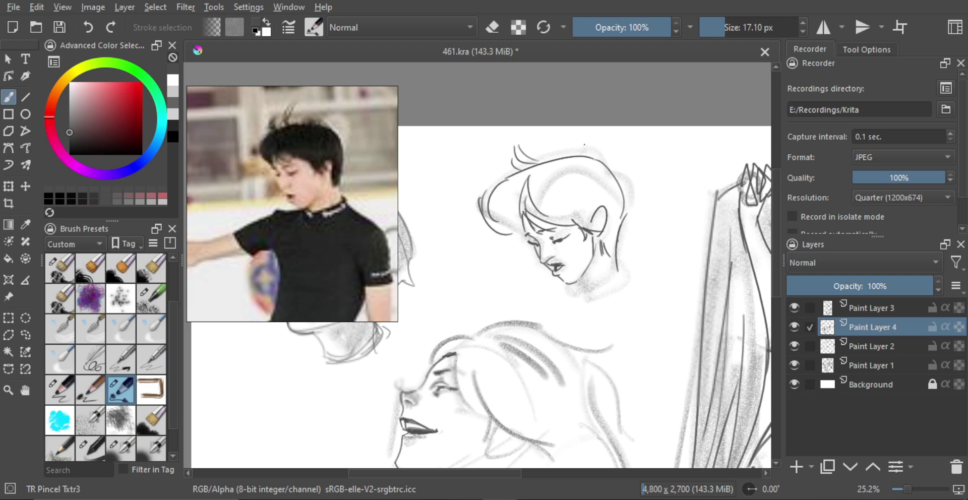
Add inner hair strands at the back of the head and draw the neck line below the jaw.
mouse_move(577, 188)
left_mouse_down()
mouse_move(582, 157)
mouse_move(596, 199)
left_mouse_up()
key("ctrl+z")
mouse_move(592, 360)
left_mouse_down()
mouse_move(597, 277)
mouse_move(579, 280)
mouse_move(619, 267)
left_mouse_up()
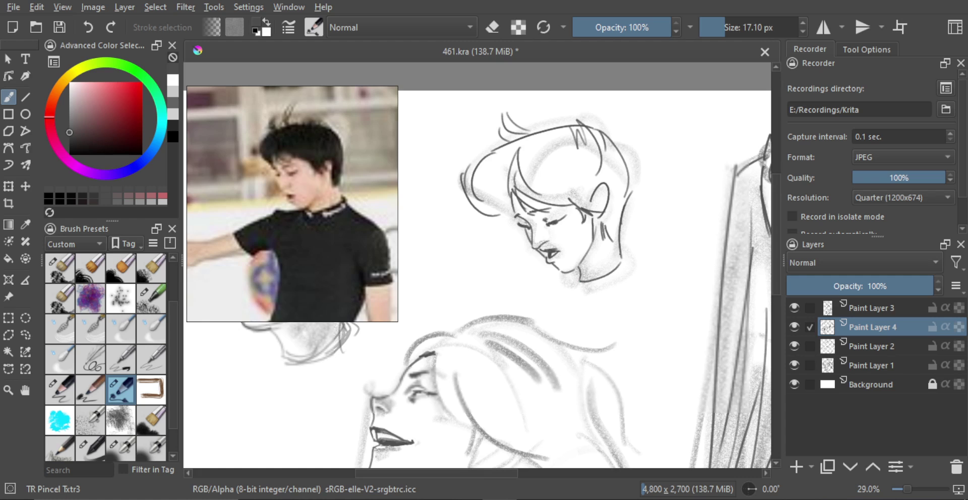
Enlarge the skater's head on Paint Layer 4 proportionally with the Transform tool, and return to the brush.
scroll(633, 270, "down", 4)
scroll(575, 224, "down", 1)
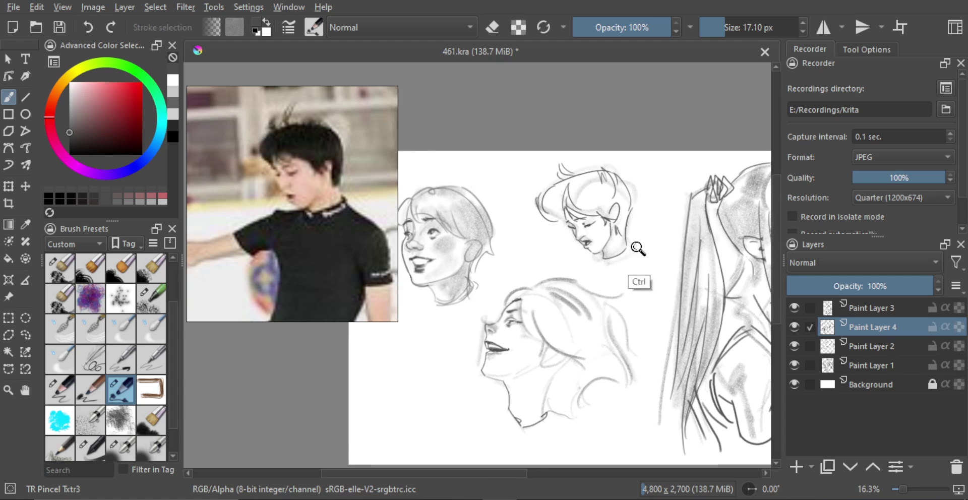
key("ctrl+t")
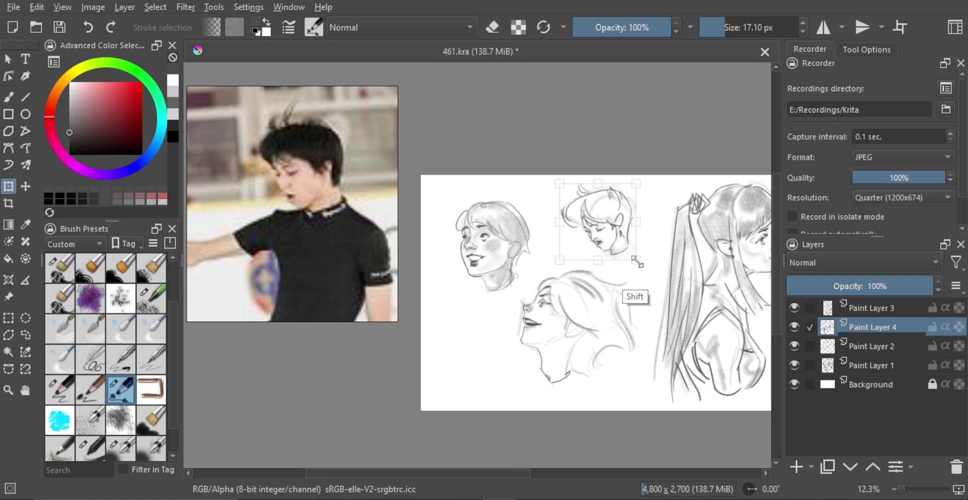
left_click_drag(641, 268, 653, 276)
scroll(625, 258, "down", 1)
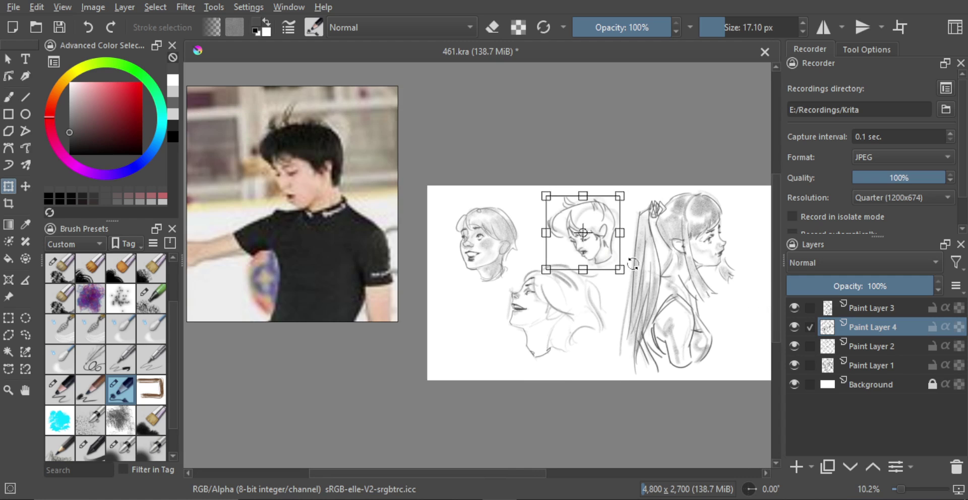
key("b")
scroll(687, 288, "down", 1)
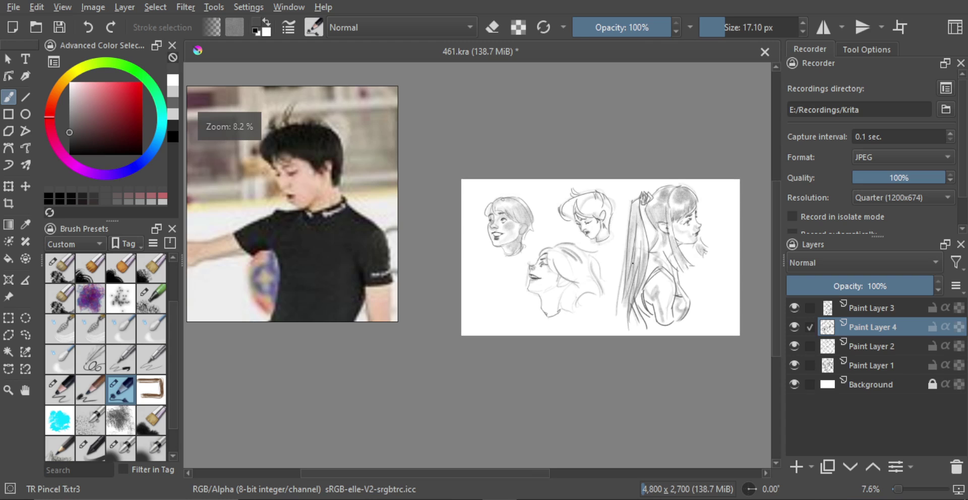
Move the smiling head on Paint Layer 1 slightly up and to the right with the Move tool.
key("t")
left_click(857, 346)
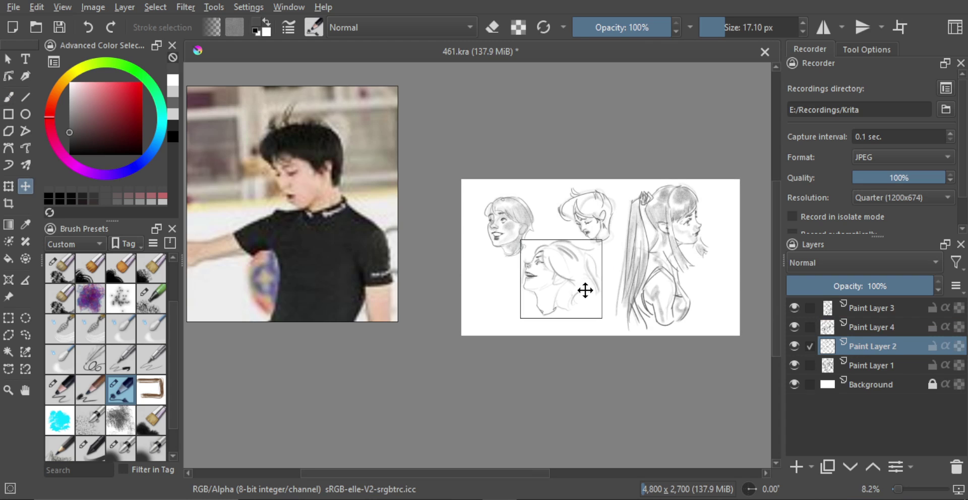
left_click(870, 363)
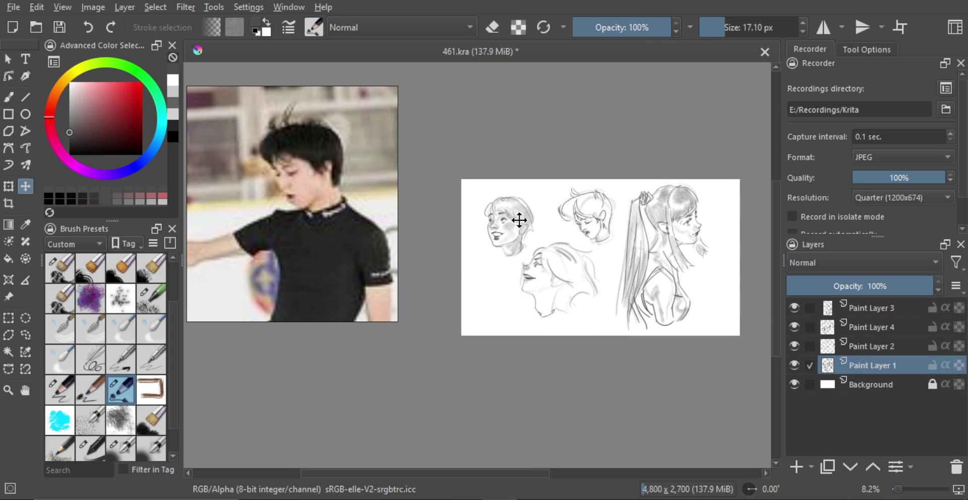
left_click_drag(520, 220, 522, 218)
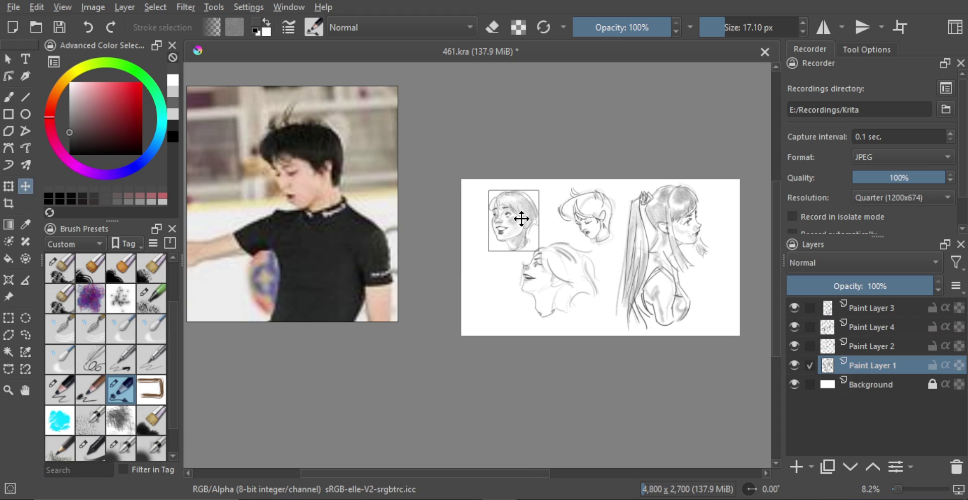
Scale down the upturned head on Paint Layer 2 proportionally and reposition it below the other two heads.
left_click(890, 352)
key("ctrl+t")
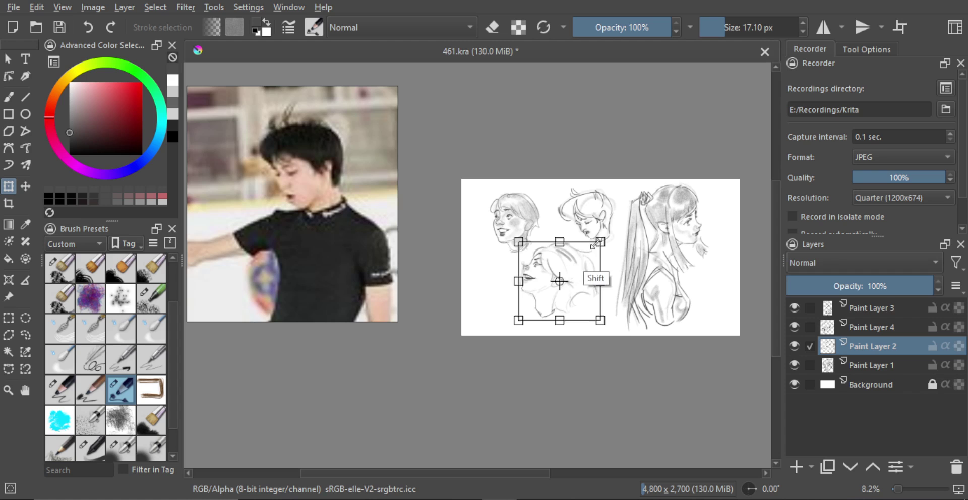
left_click_drag(593, 252, 592, 253)
left_click_drag(570, 282, 573, 278)
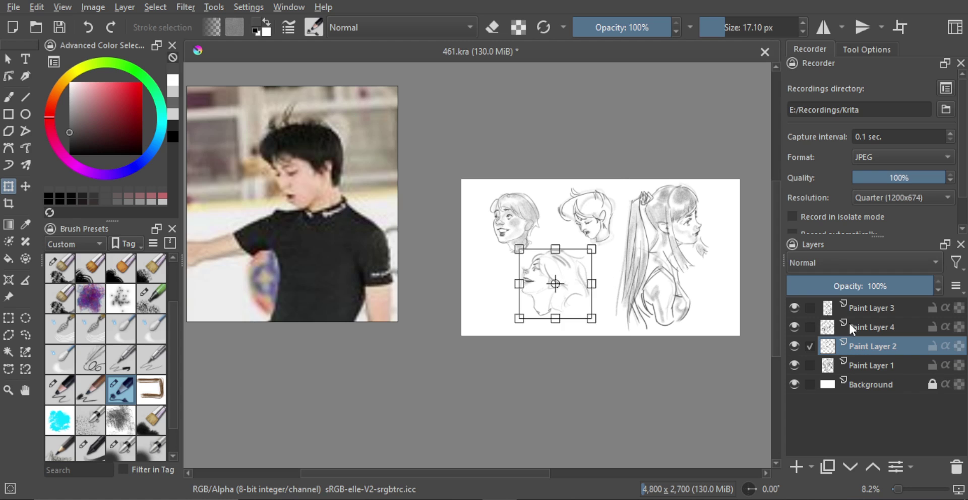
Resize the skater's head on Paint Layer 4 slightly and shift it left, away from the ponytail figure.
left_click(849, 322)
left_click(590, 227)
left_click_drag(559, 245, 558, 245)
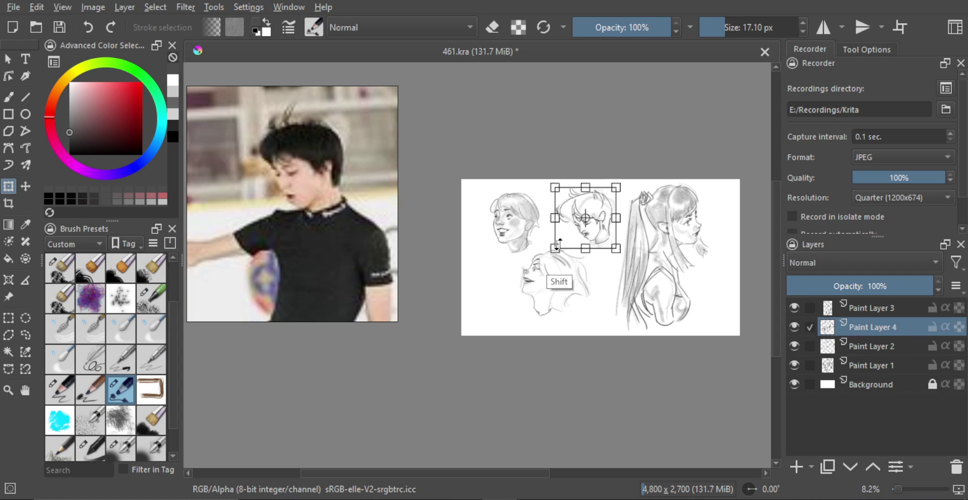
left_click_drag(612, 232, 606, 230)
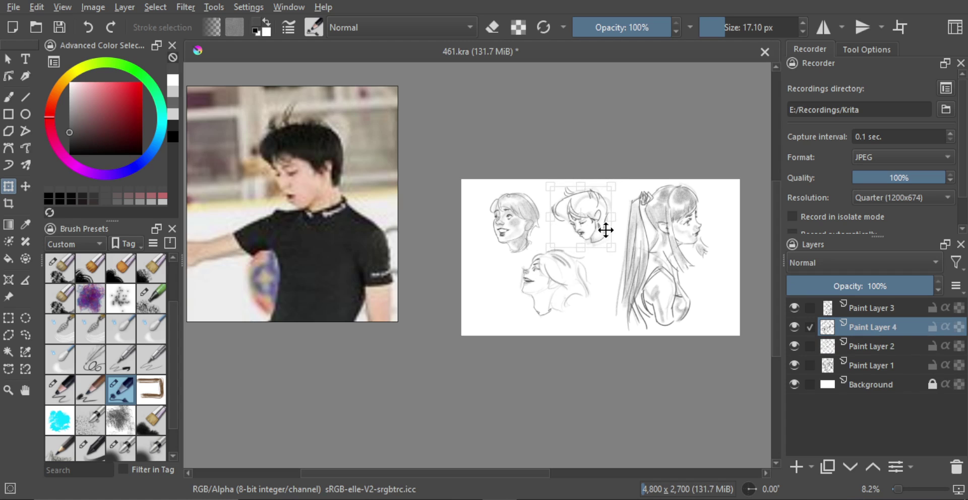
key("Return")
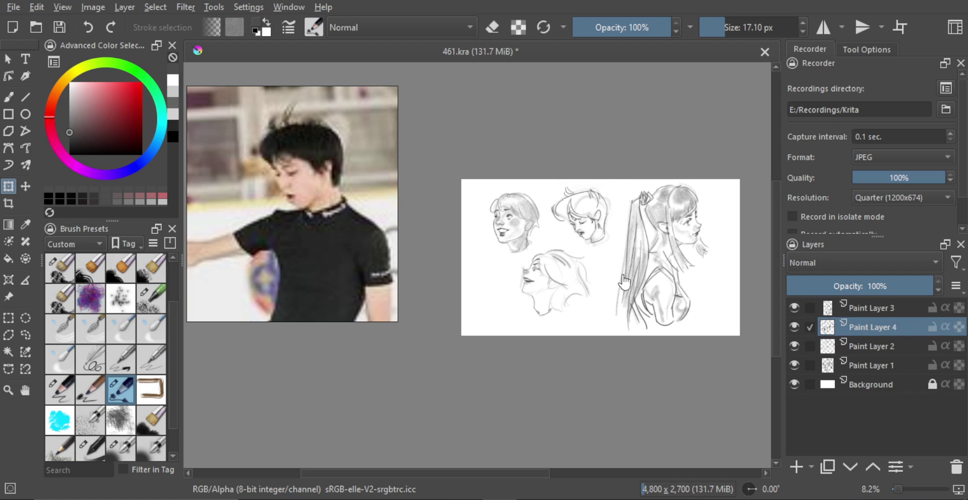